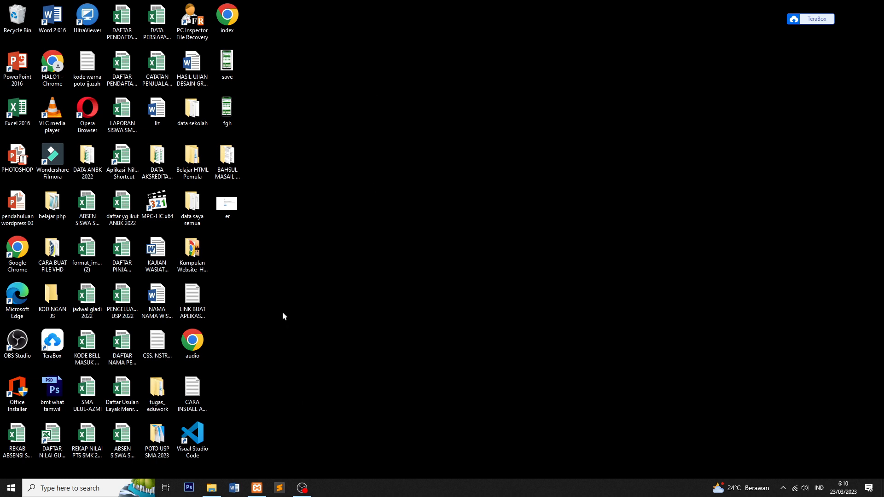
Step: Start the Apache and MySQL servers in XAMPP Control Panel, then minimize it
mouse_move(257, 488)
click(280, 449)
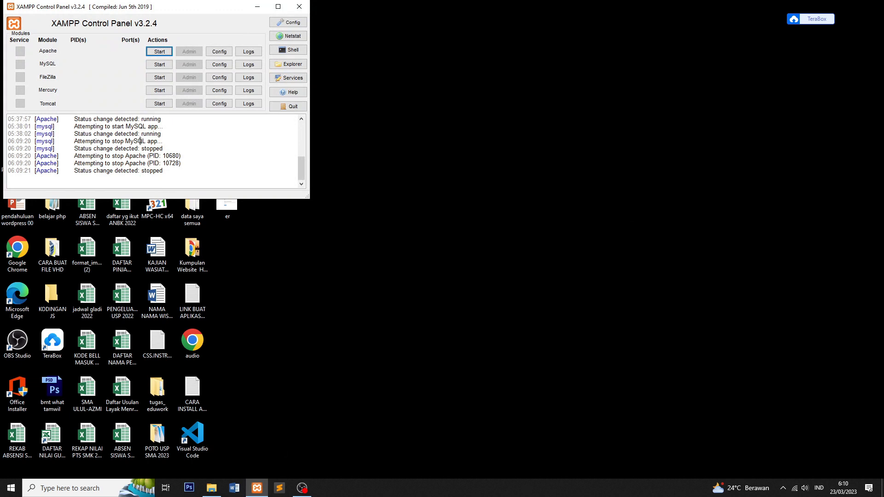
click(163, 55)
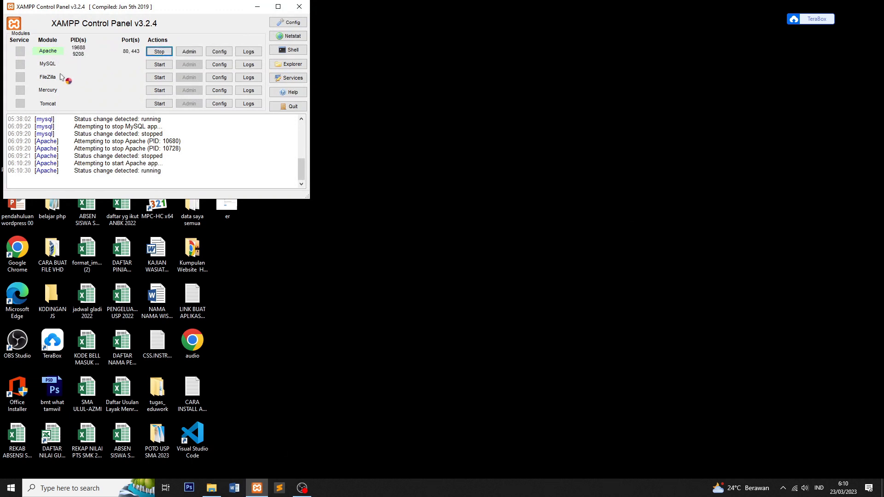
click(160, 65)
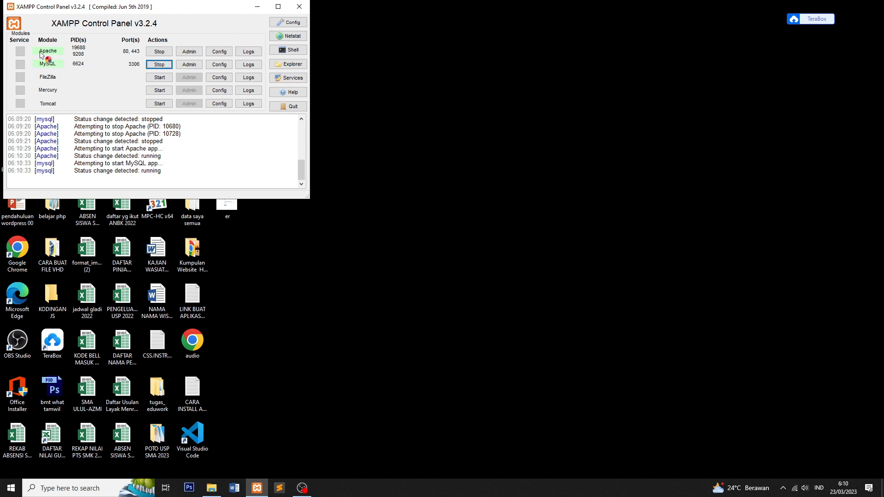
click(256, 8)
Step: Refresh the desktop and launch Google Chrome
right_click(349, 189)
click(386, 215)
double_click(18, 249)
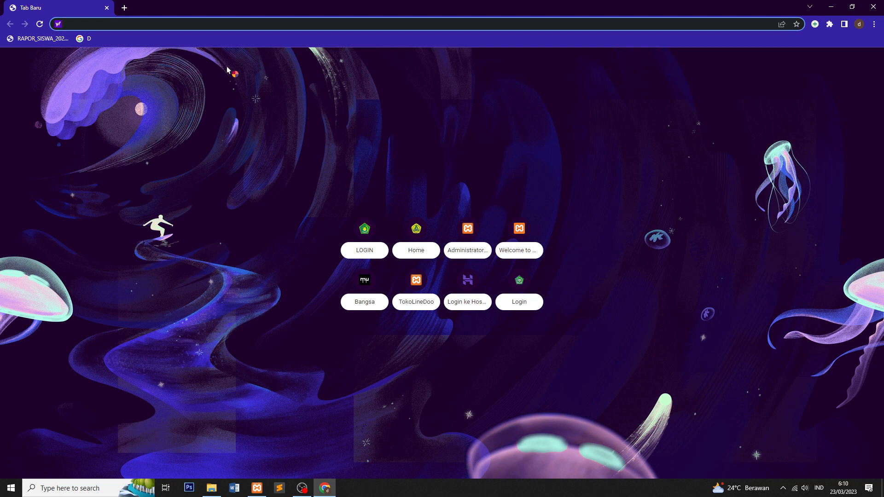
Step: Load localhost/akm and log out of the administrator account
text(localhost/akm)
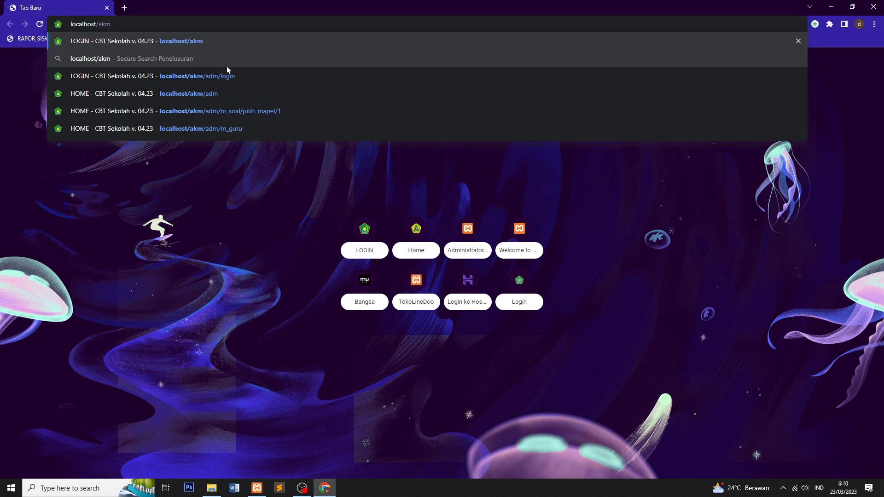
key(Return)
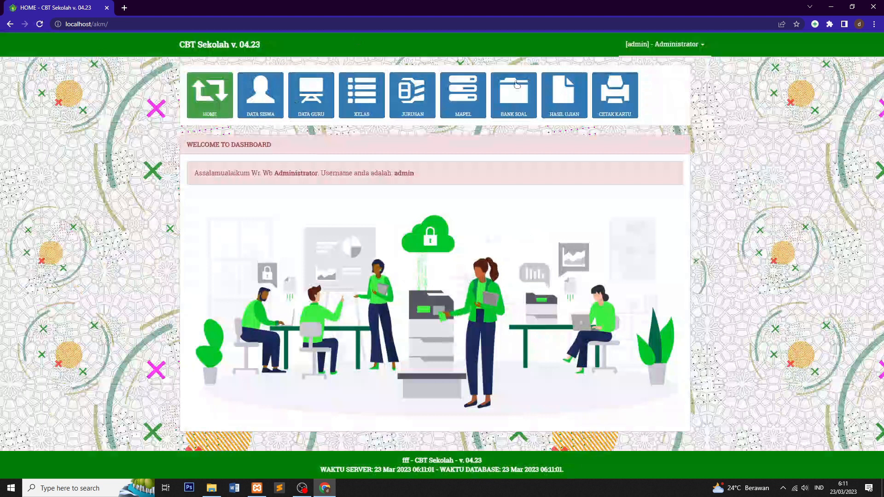
click(678, 44)
click(669, 82)
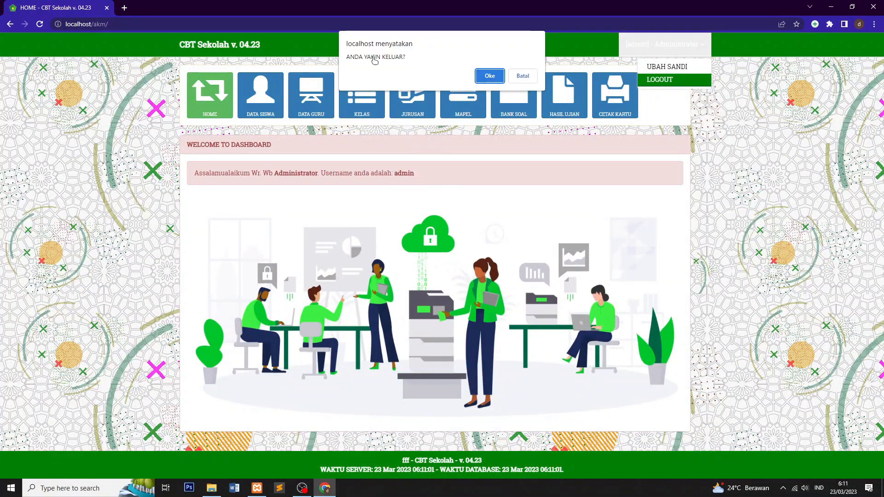
click(490, 77)
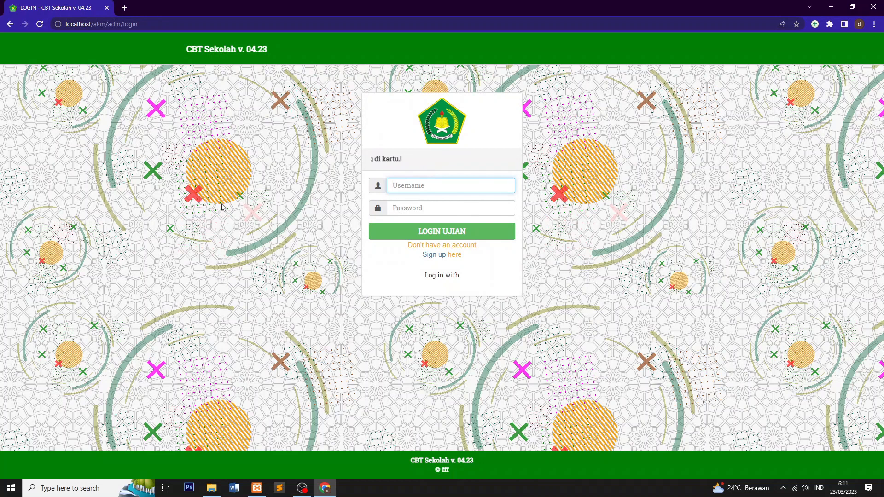
Step: Sign in with the admin username and its password, then open the DATA SISWA participant list
click(436, 208)
click(432, 184)
click(393, 208)
click(412, 185)
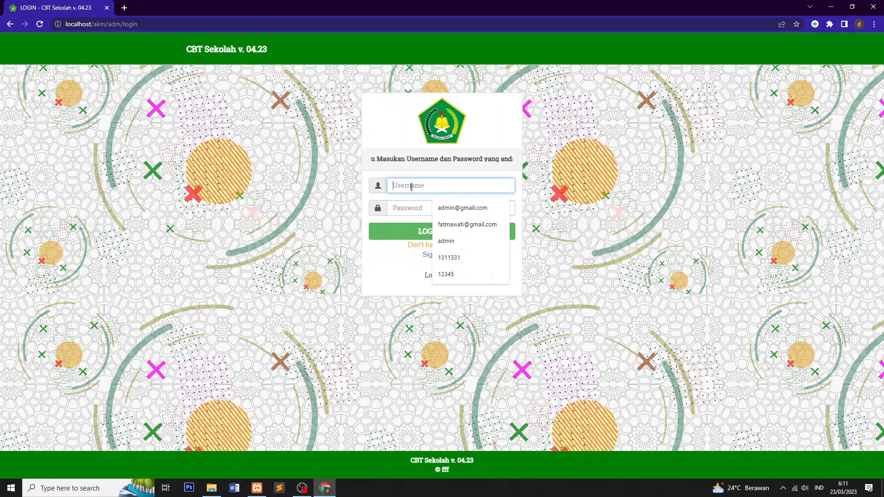
text(admin)
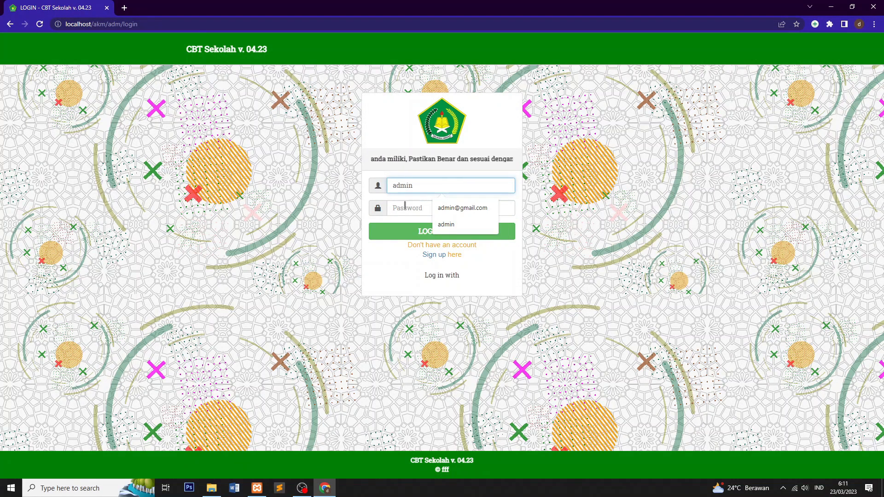
click(405, 205)
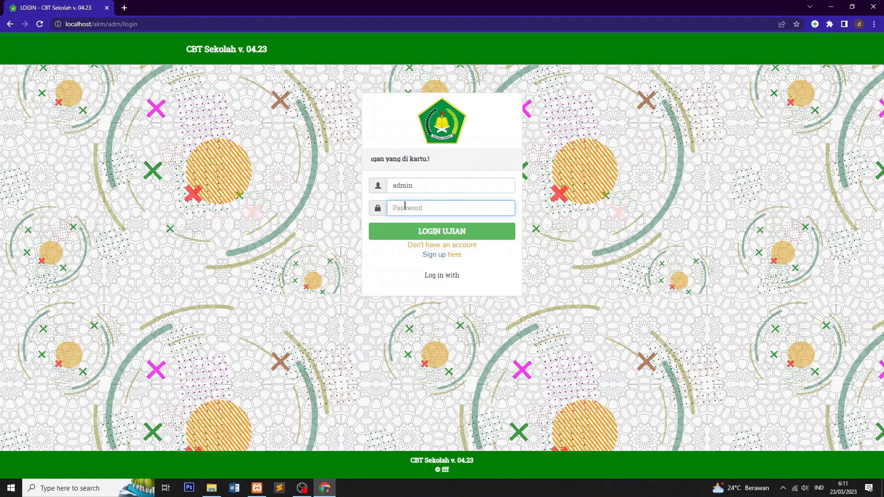
text(admin)
click(428, 238)
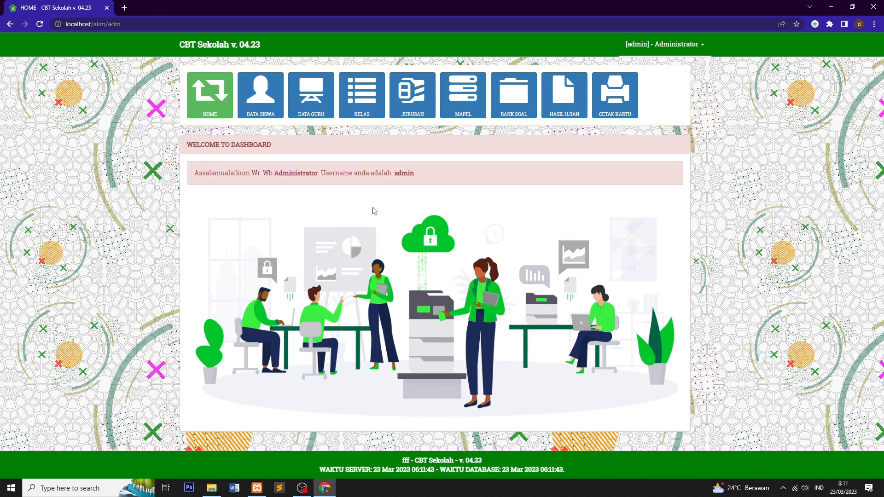
click(266, 106)
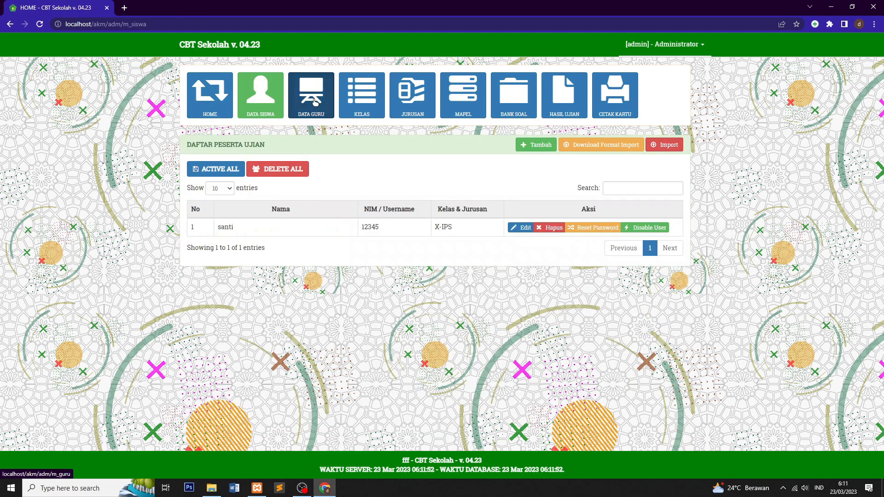
Step: In DATA GURU, rename the Administrator teacher to URU1 and save
click(315, 102)
click(529, 228)
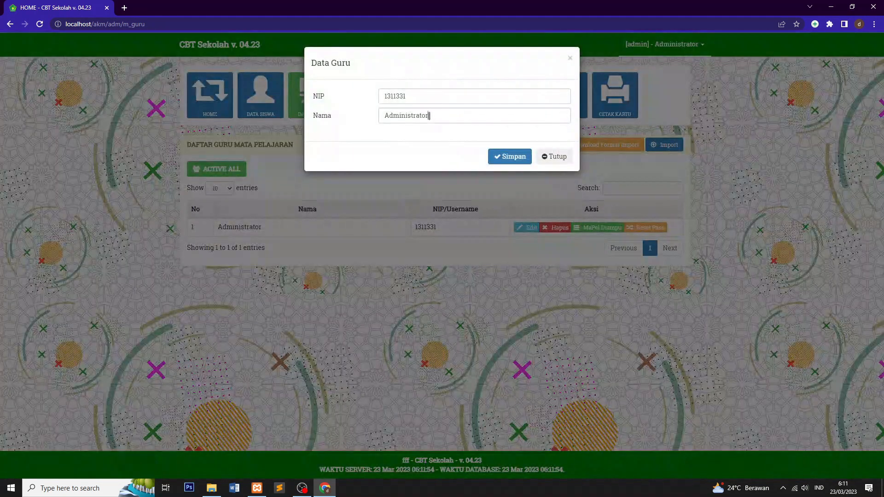
drag(429, 115, 371, 122)
text(URU1)
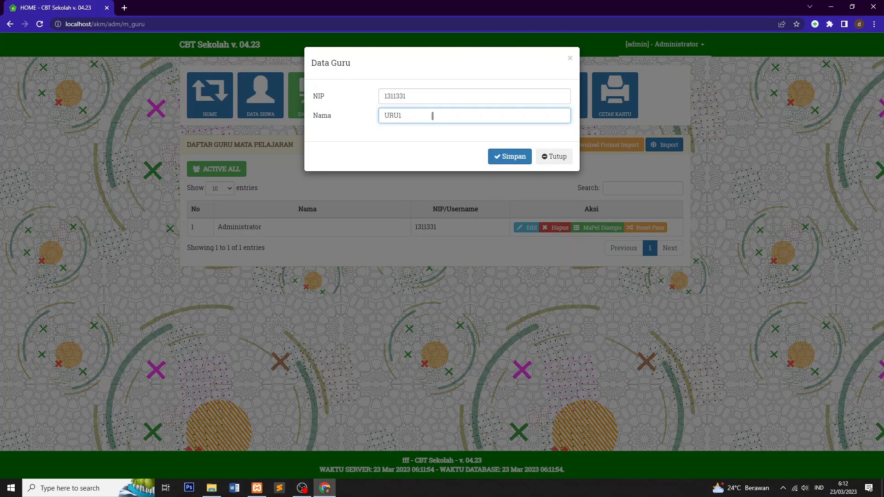
click(492, 158)
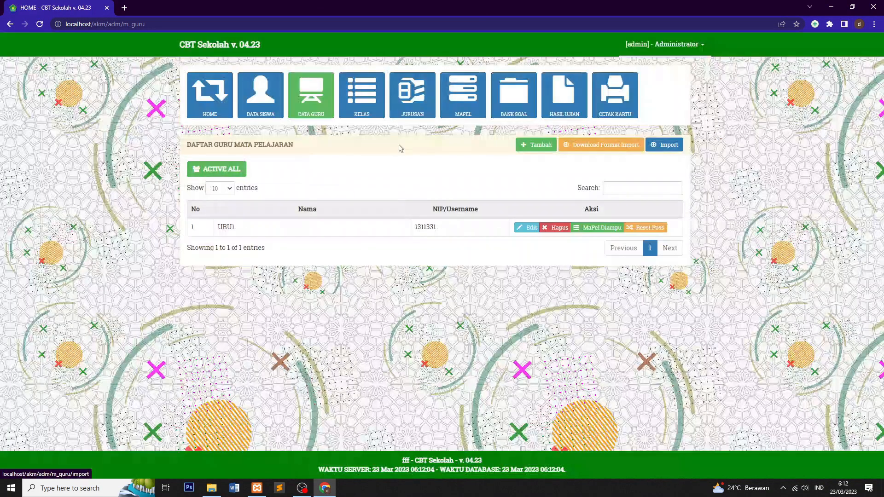
Step: Replace URU1's NIP with a new number and save
click(528, 228)
drag(419, 96, 367, 97)
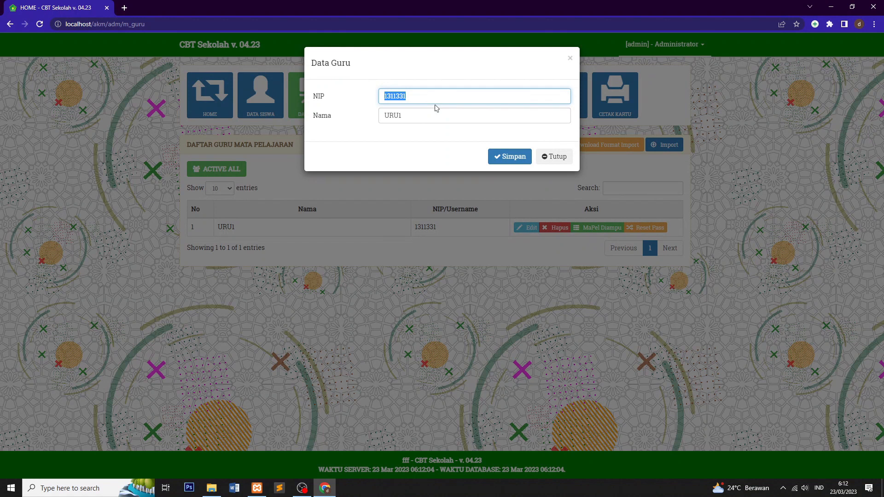
text(123456)
click(509, 156)
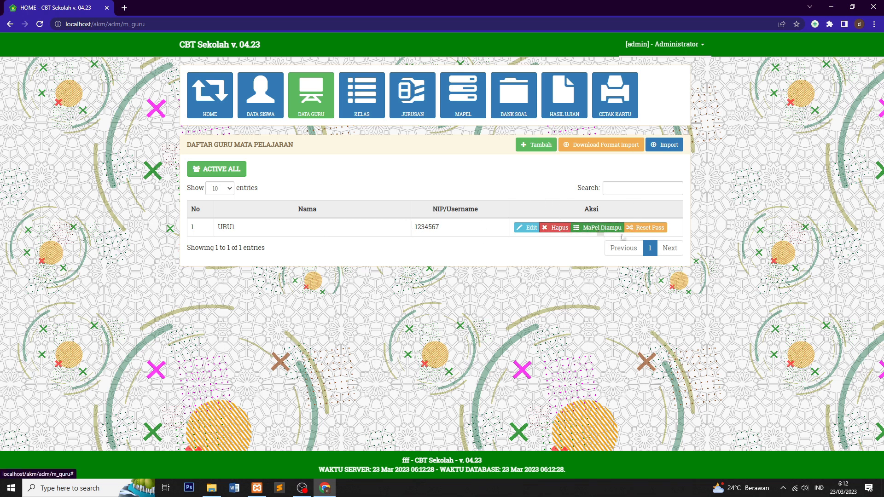
Step: Keep IPS ticked as URU1's taught subject and save the subject settings
click(598, 228)
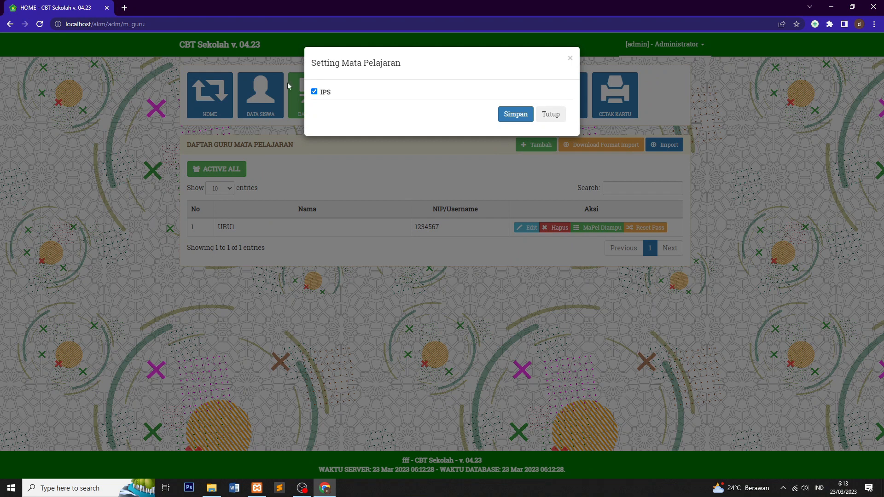
click(315, 92)
click(314, 92)
click(516, 114)
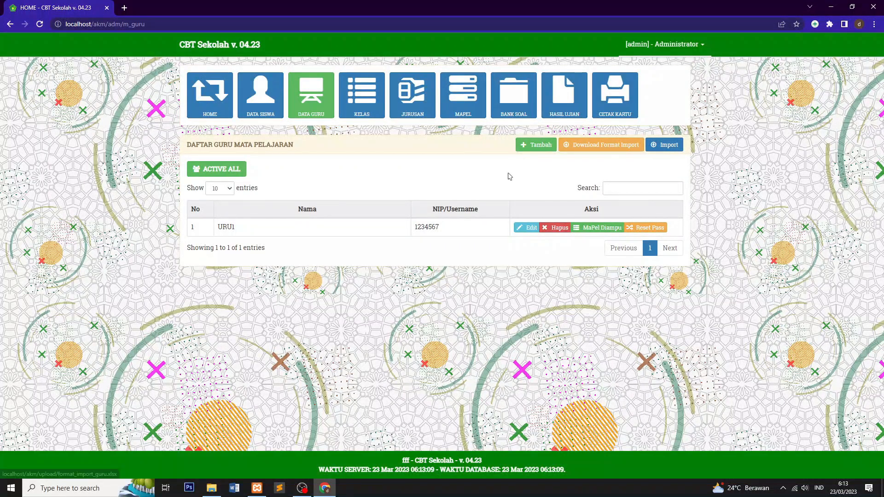
Step: Reset URU1's username and password to the NIP, then start deleting the URU1 record
click(650, 228)
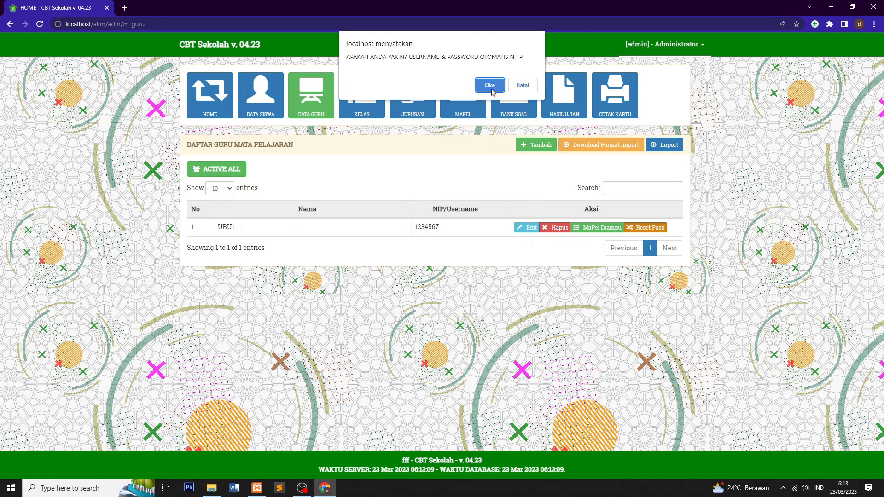
click(489, 86)
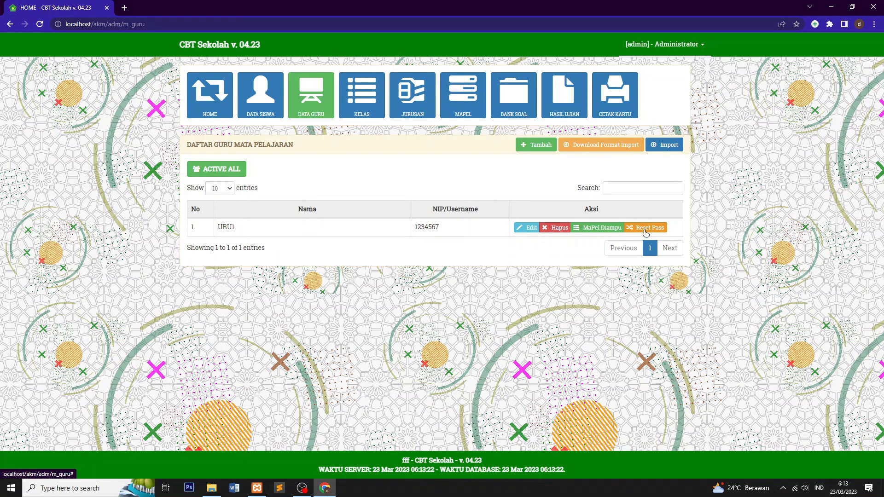
click(646, 233)
click(492, 87)
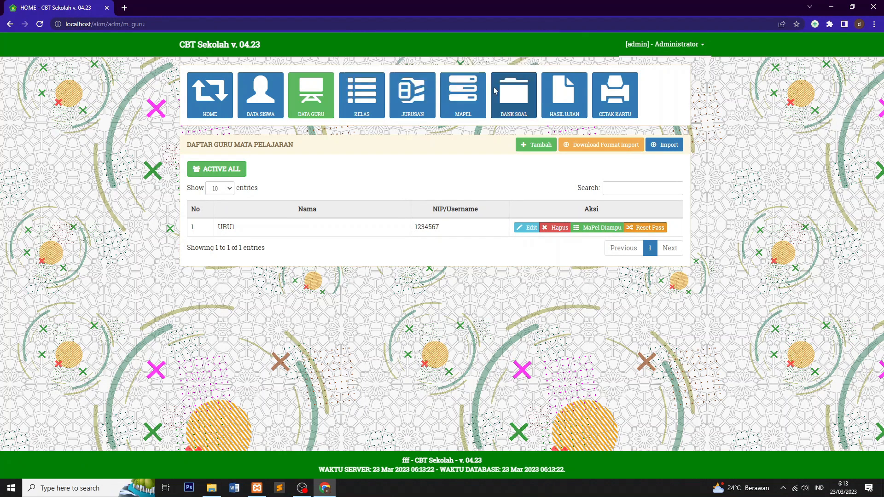
click(646, 228)
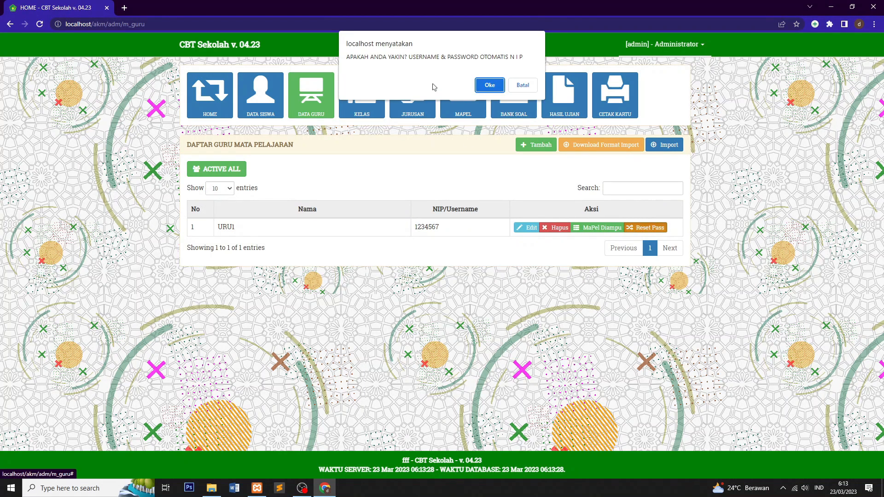
click(490, 87)
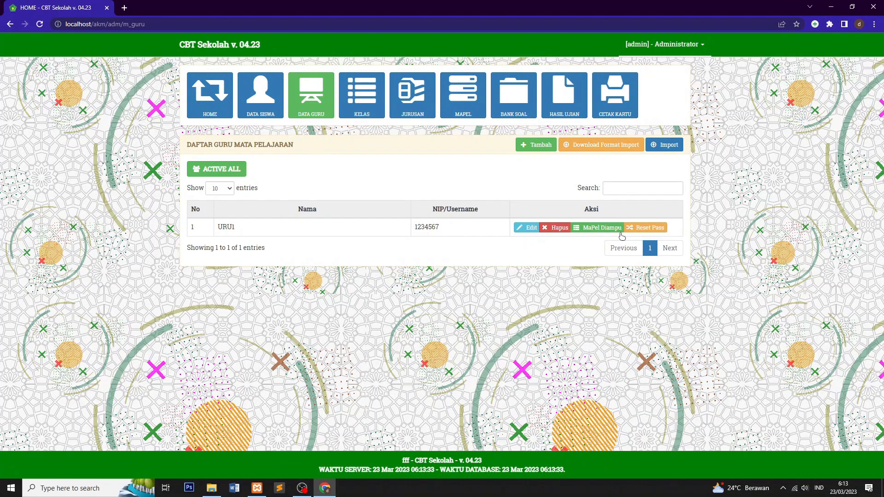
click(556, 227)
Step: Confirm deleting URU1 and add a new teacher named GURU1 with the saved NIP
click(490, 77)
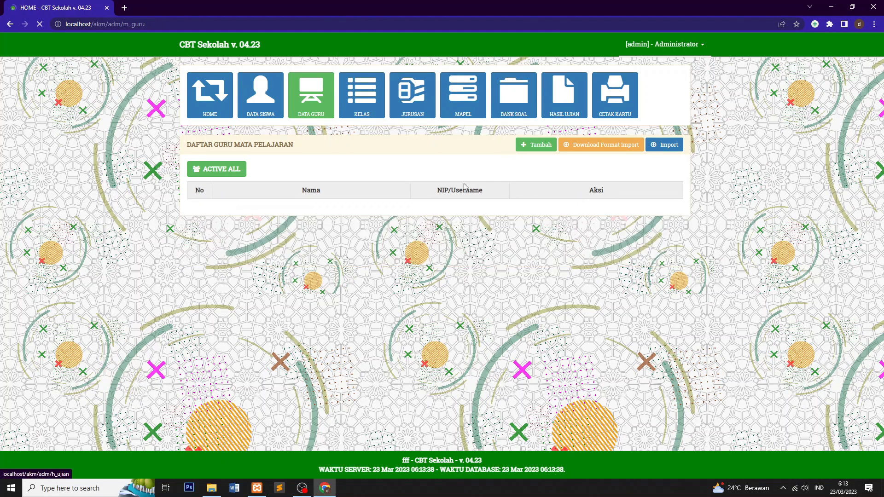
click(536, 145)
click(385, 96)
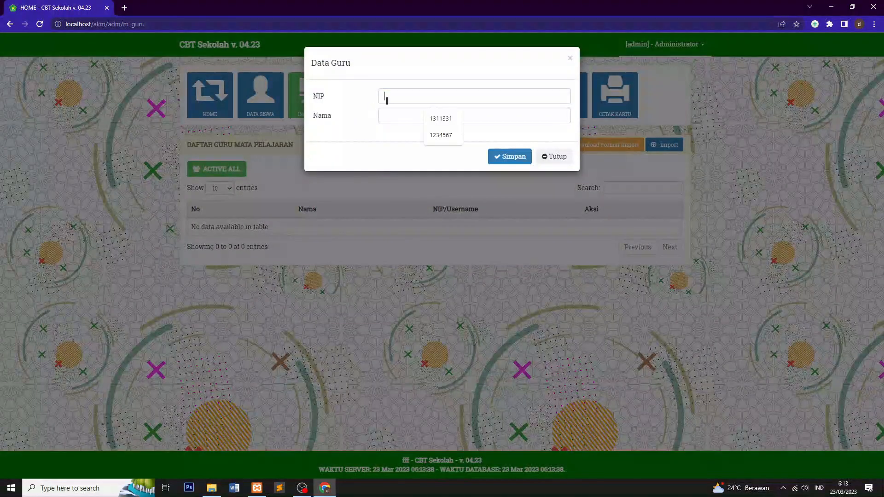
click(437, 136)
click(412, 115)
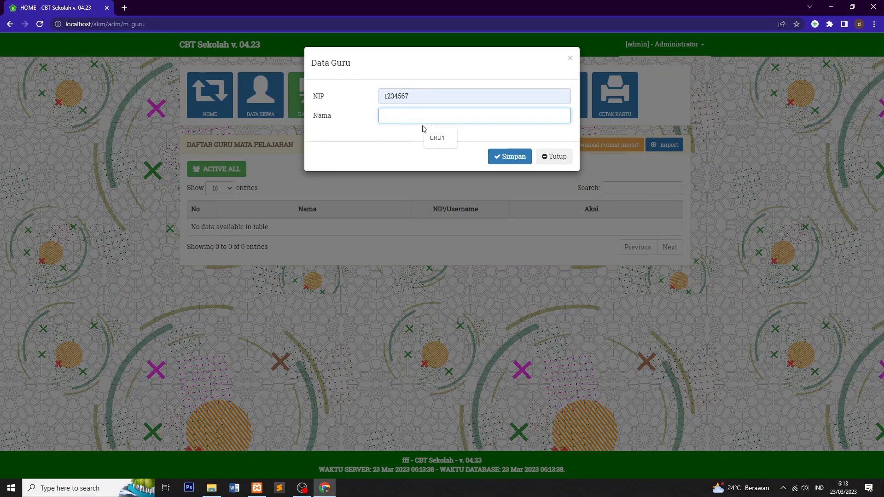
click(436, 137)
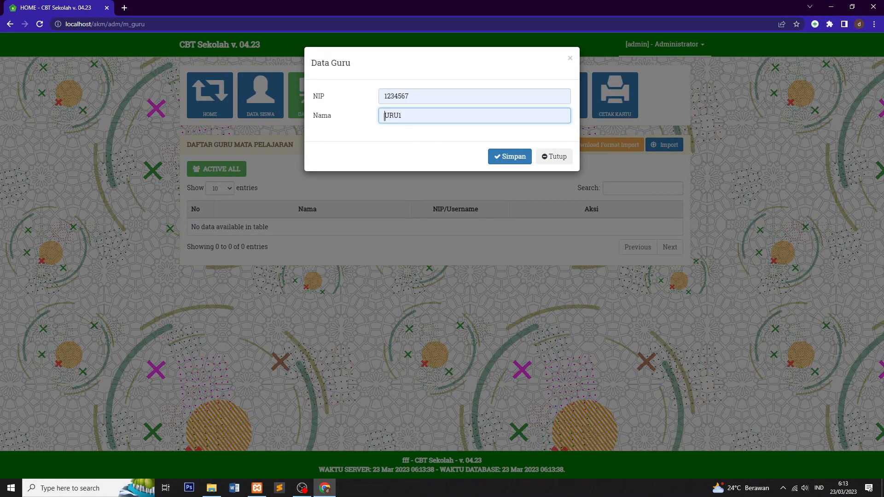
text(G)
click(509, 157)
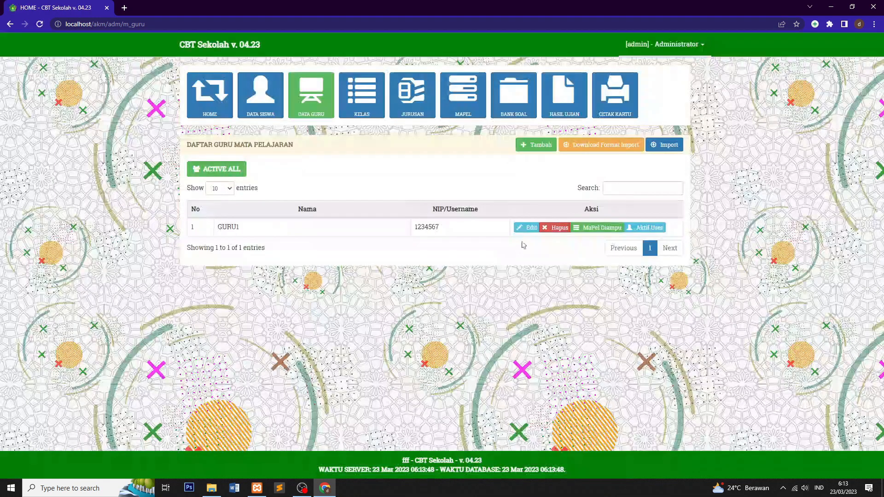
Step: Tick IPS in GURU1's MaPel Diampu settings and save
click(599, 230)
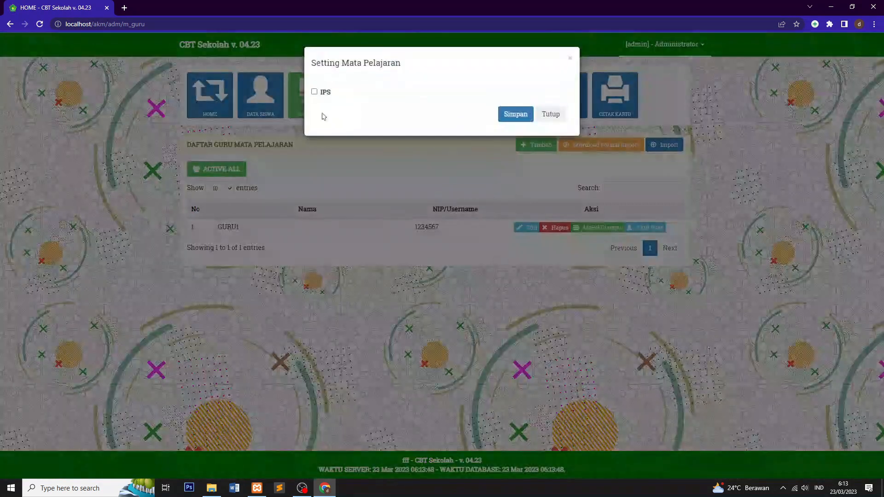
click(315, 92)
click(510, 115)
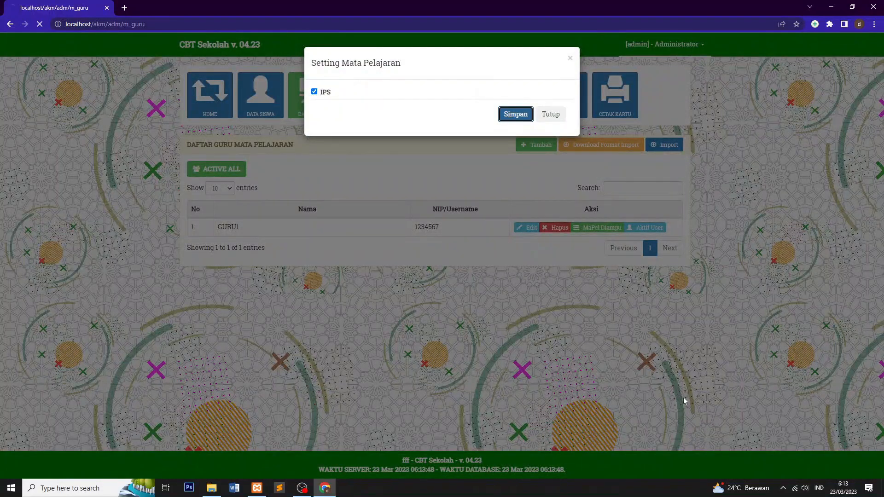
click(601, 229)
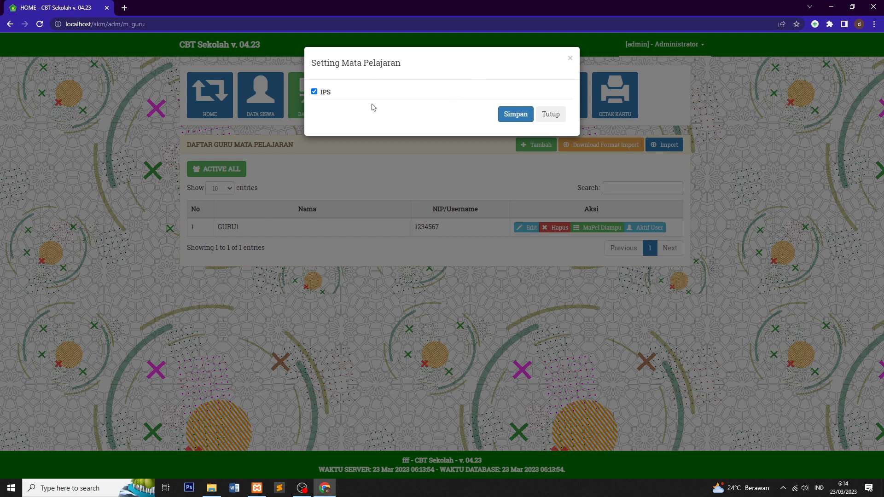
click(512, 118)
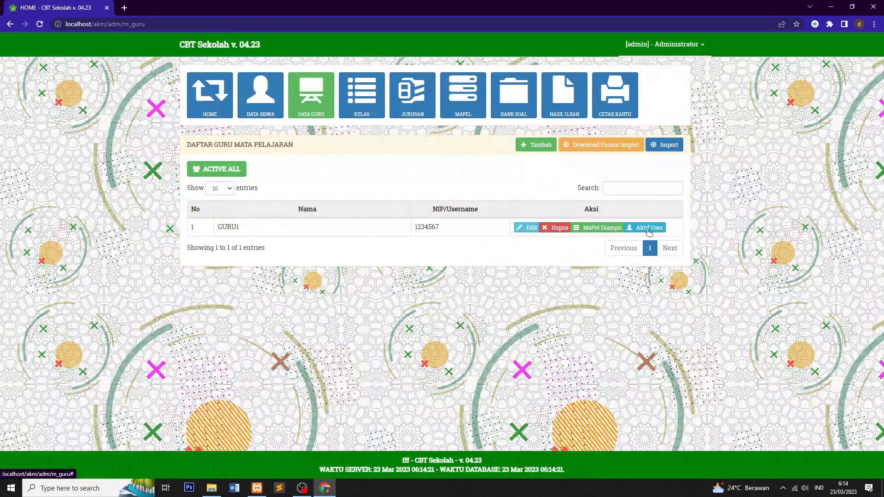
Step: Activate GURU1's login account and log out of the administrator session
click(648, 231)
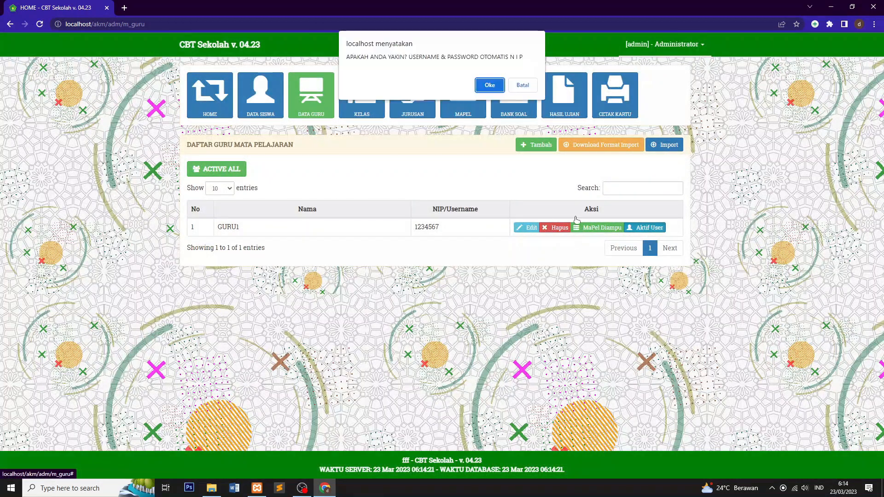
click(490, 85)
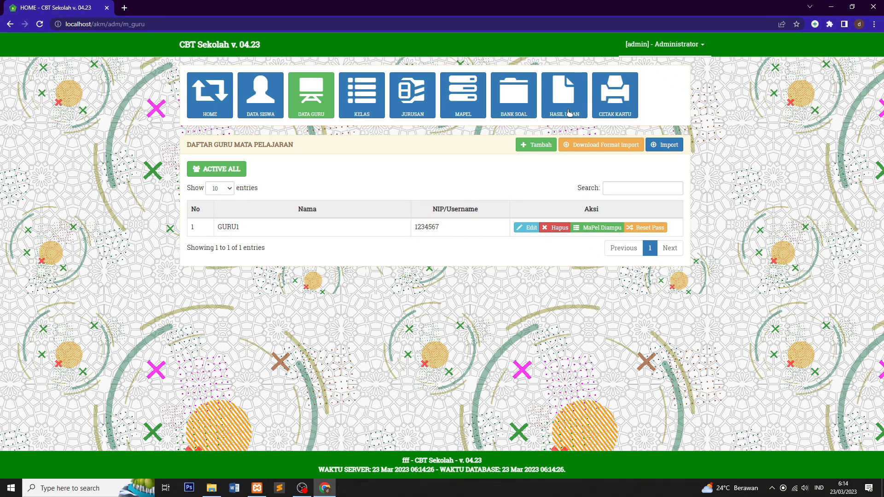
click(665, 45)
click(660, 81)
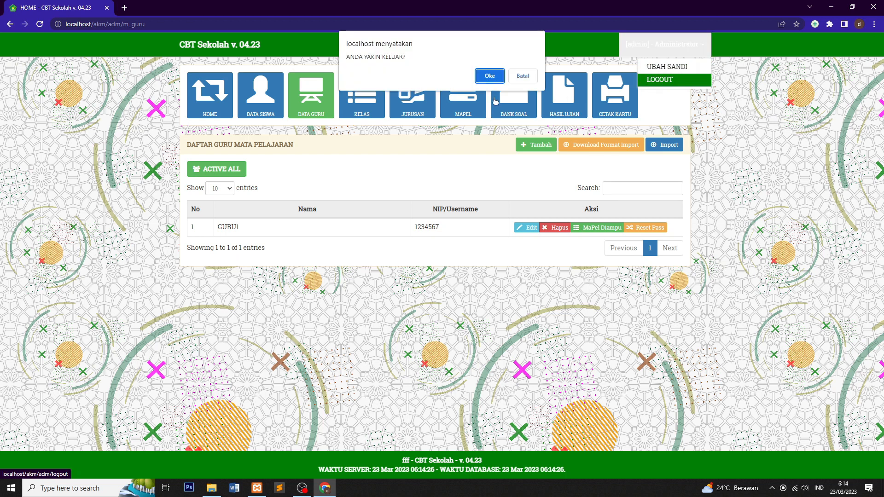
click(475, 76)
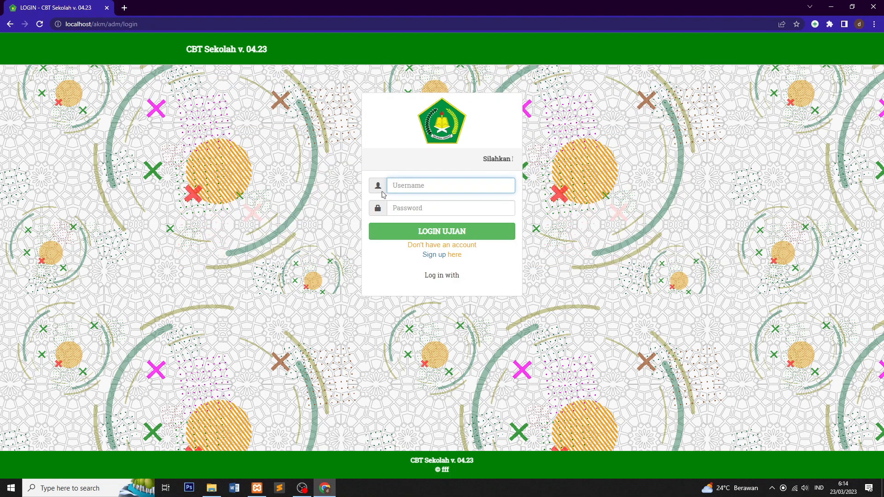
Step: Log in as GURU1 using the NIP username and password, then glance at the account dropdown
text(1234)
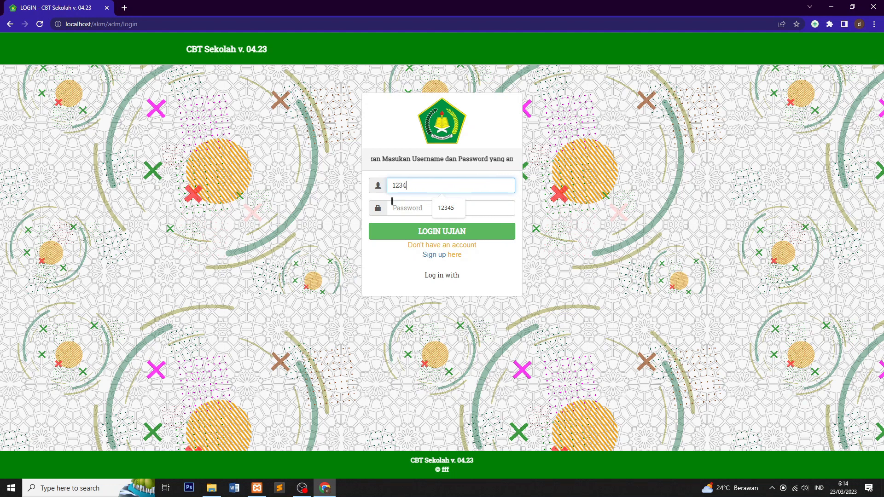
text(567)
click(406, 210)
text(123456)
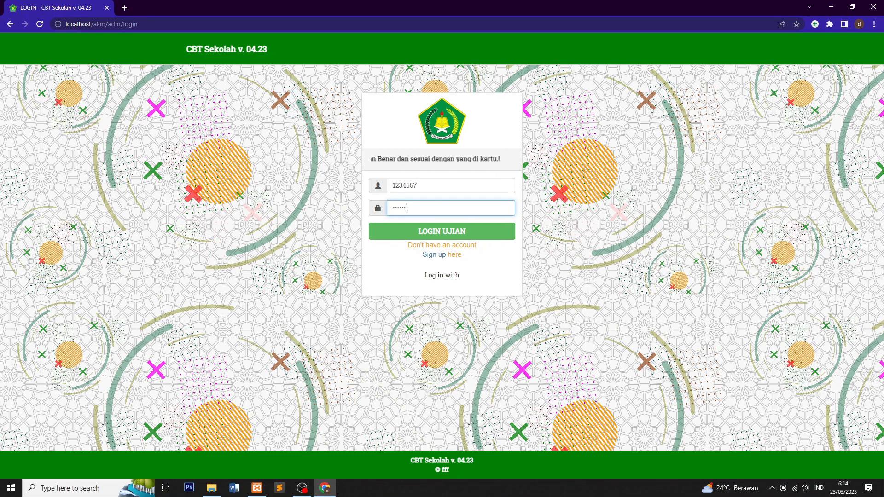
key(Return)
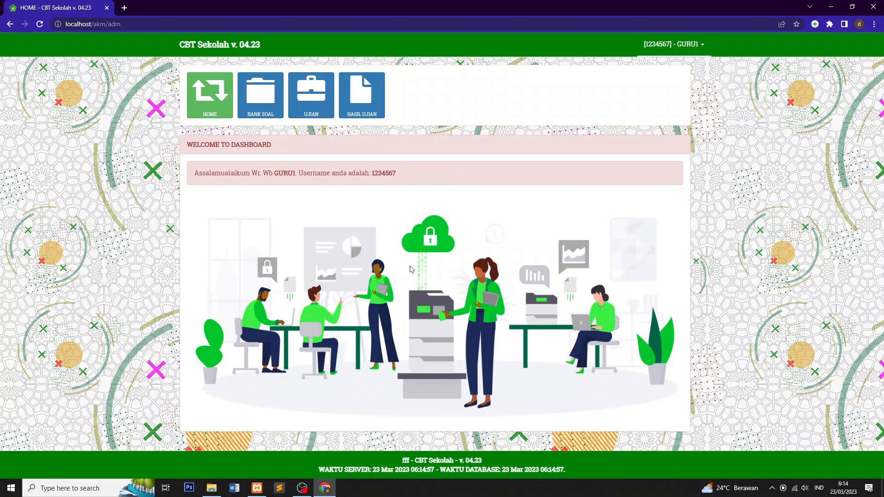
click(703, 45)
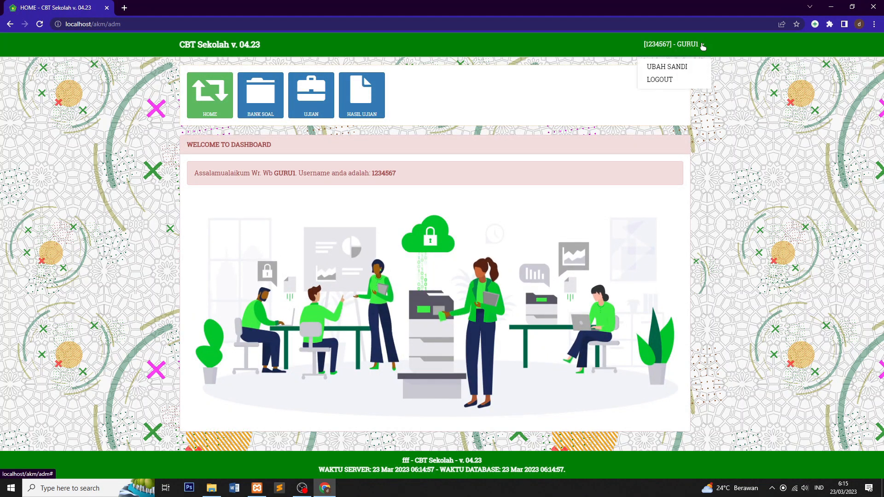
click(702, 44)
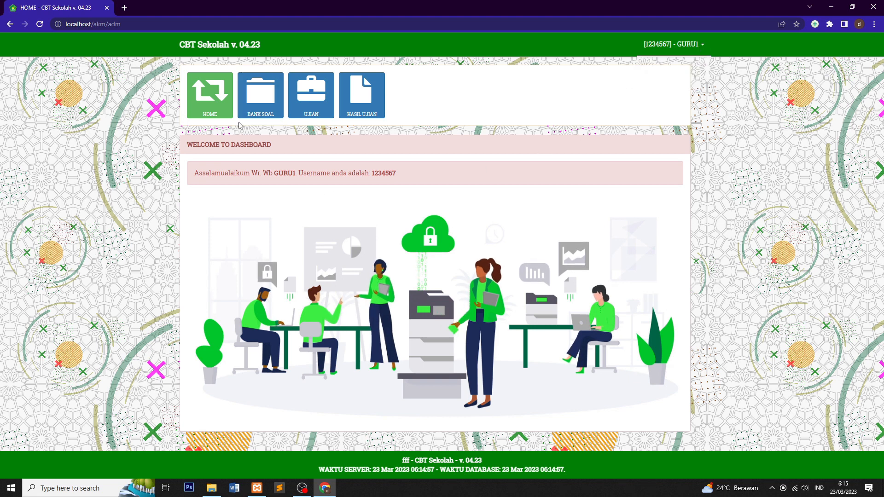
click(267, 101)
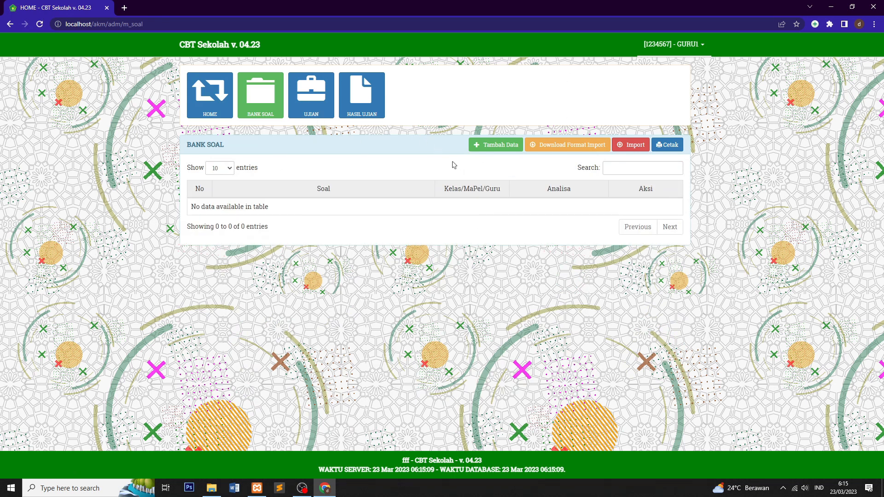
click(506, 146)
scroll(379, 272, down, 15)
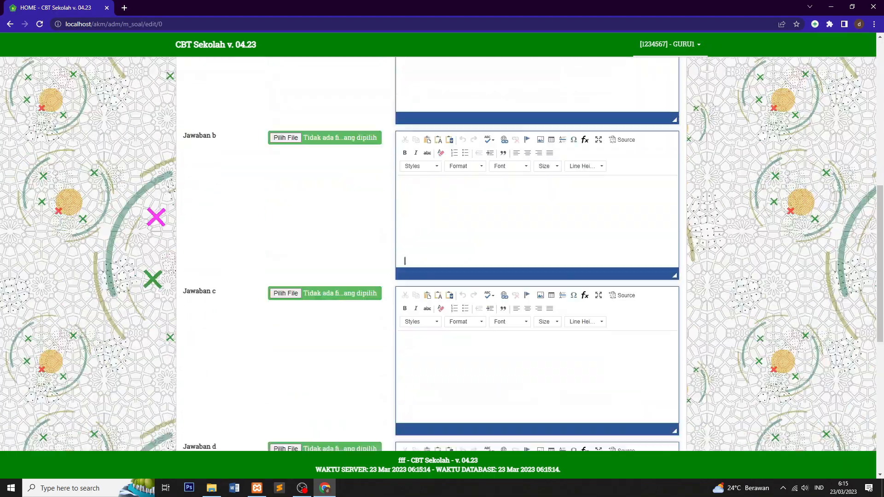
scroll(409, 264, up, 15)
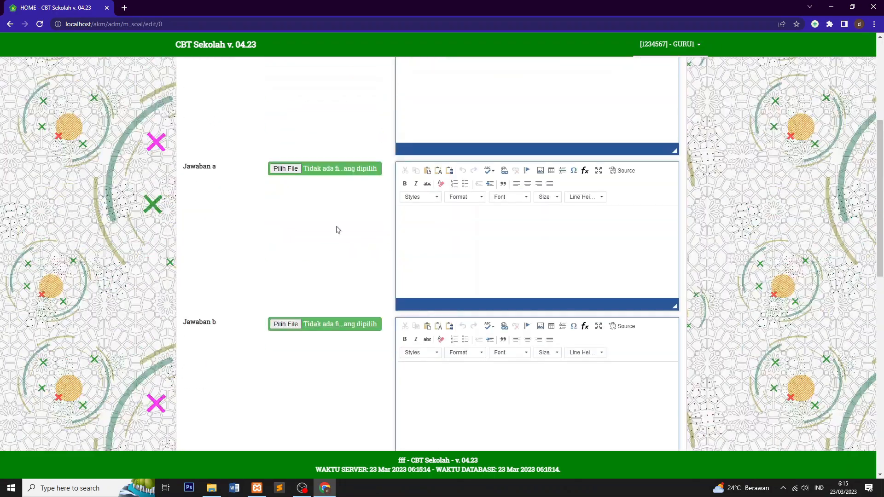
click(218, 111)
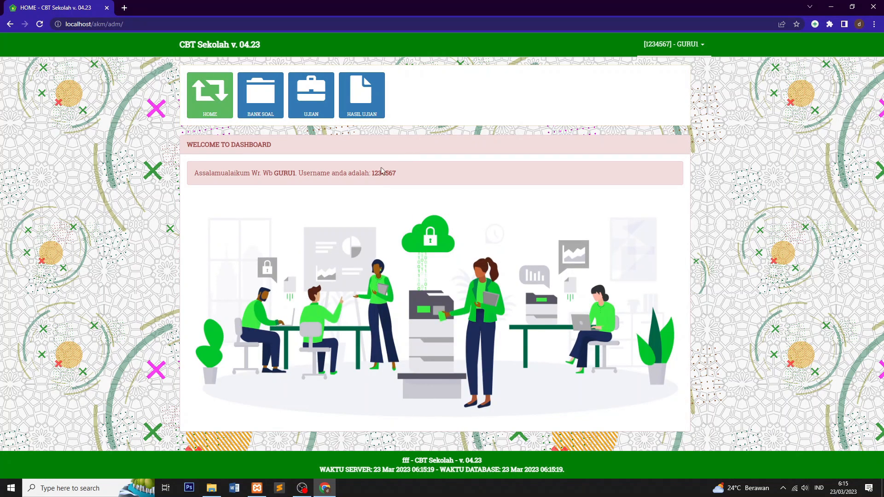
Step: Open BANK SOAL's Tambah Data form and check the Mapel, Guru and Kelas dropdowns without choosing
click(268, 105)
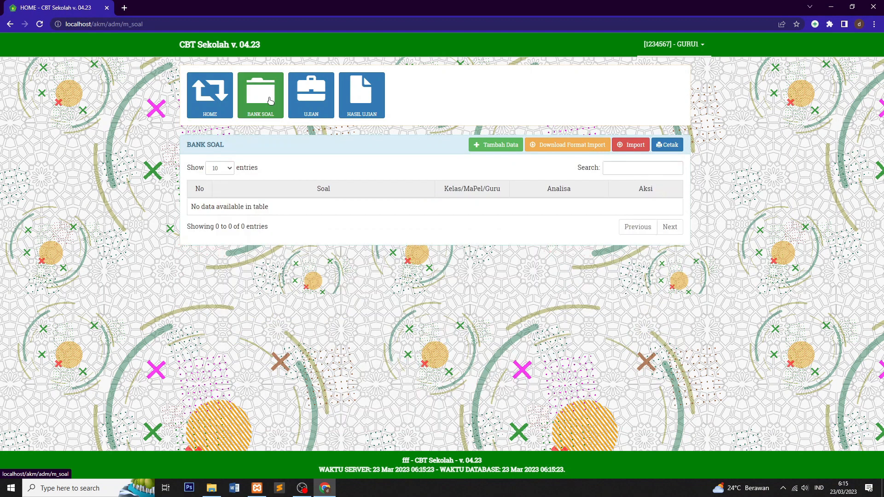
click(494, 145)
click(325, 176)
click(325, 177)
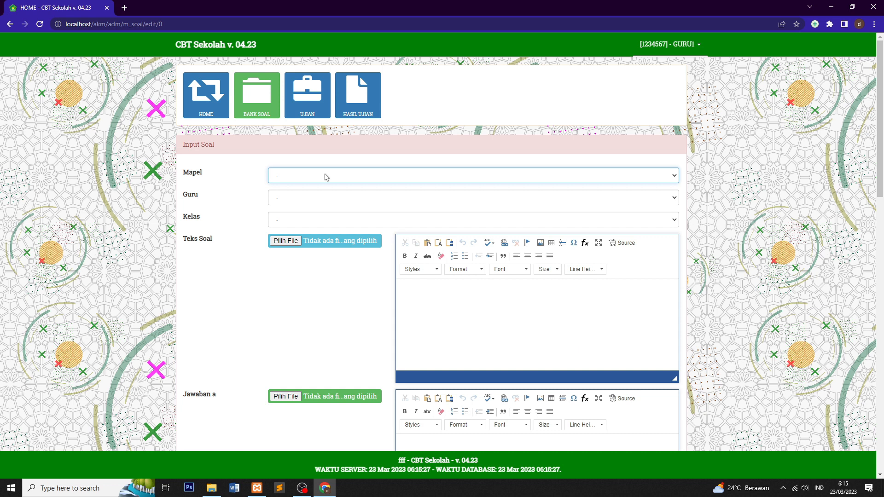
click(327, 177)
click(294, 177)
click(285, 202)
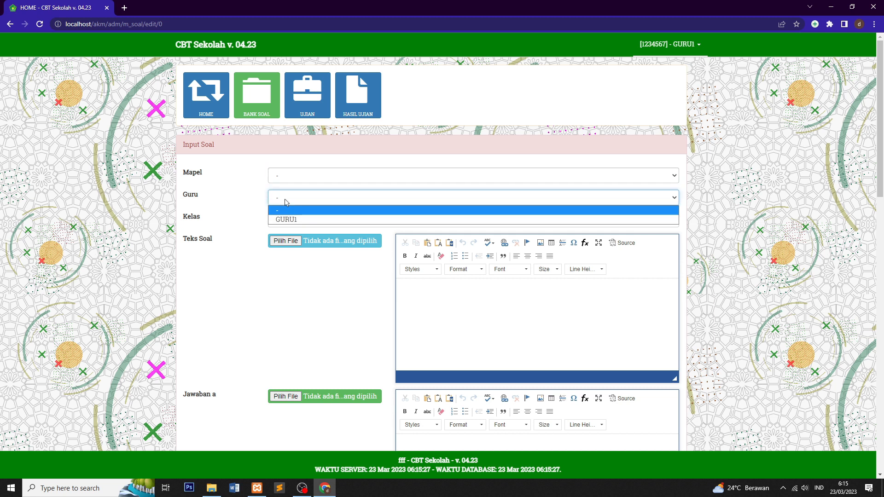
click(285, 203)
click(286, 222)
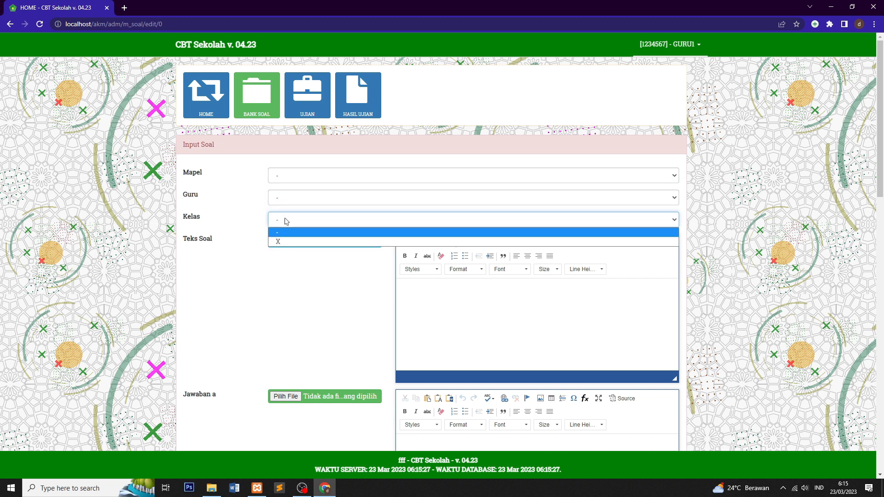
click(286, 221)
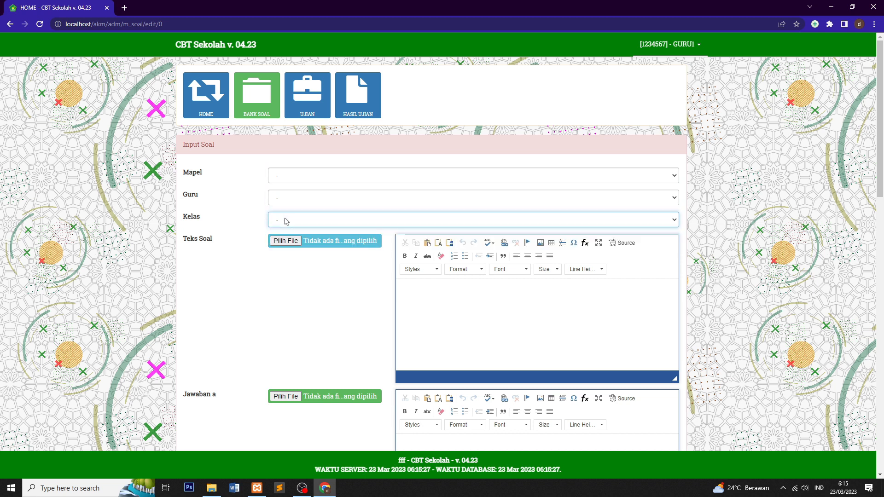
Step: Browse the question text and answer a, b and c editors, leaving them empty
scroll(369, 304, down, 3)
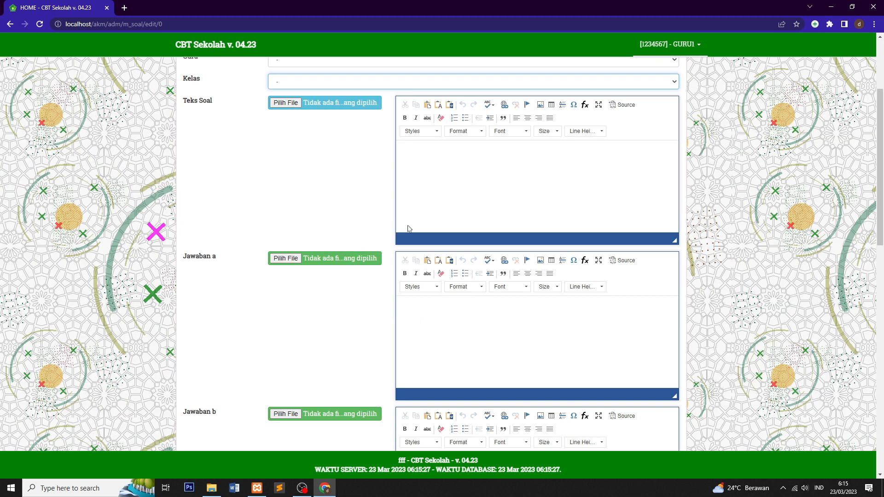
click(431, 153)
click(443, 311)
scroll(443, 311, down, 6)
click(443, 239)
click(442, 342)
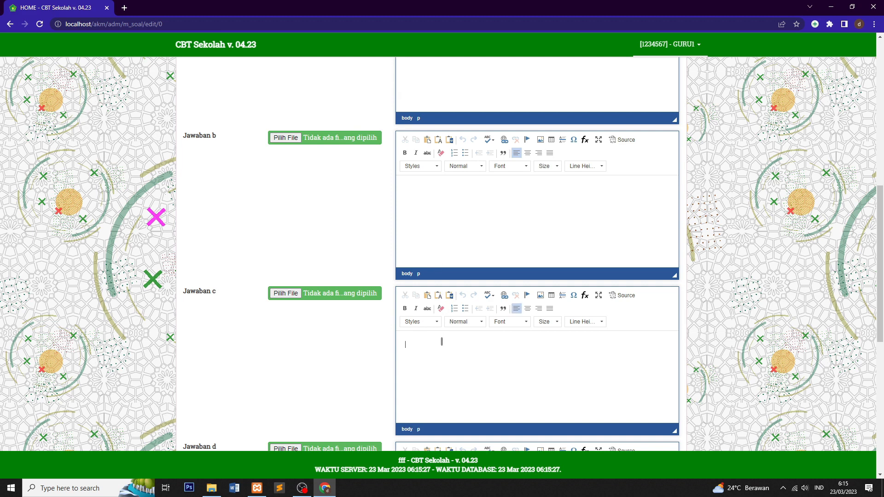
scroll(442, 331, down, 8)
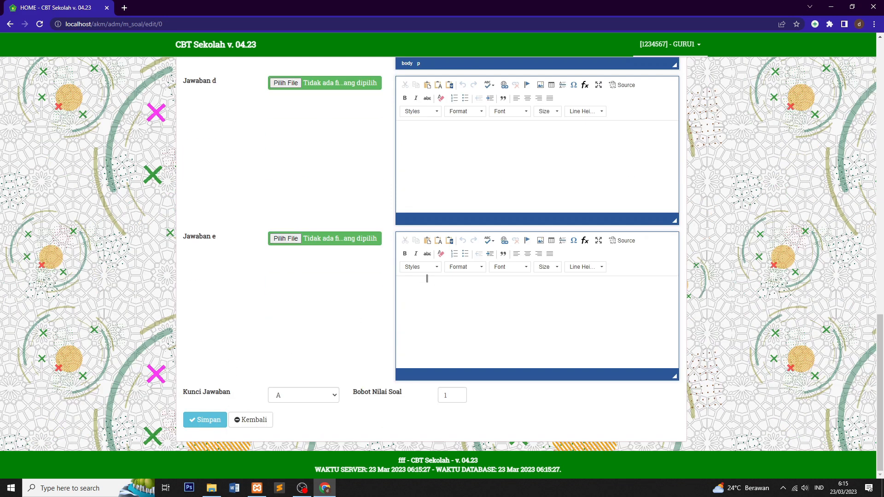
scroll(411, 188, up, 17)
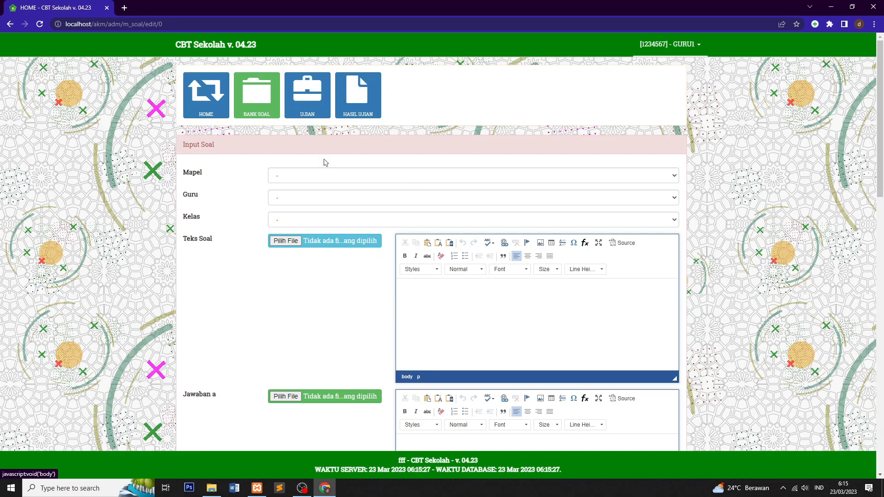
Step: Return to the BANK SOAL list, which still has no questions
click(256, 95)
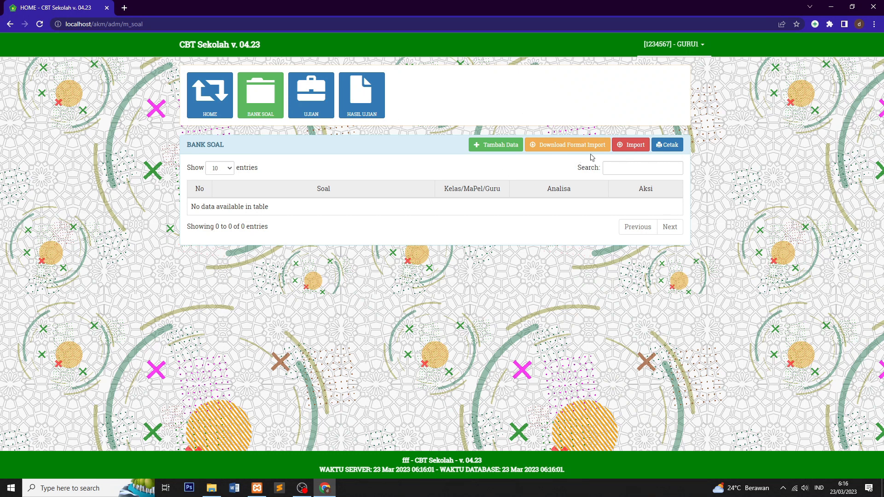
Step: Open the question import form and choose teacher GURU1 and class X
click(632, 145)
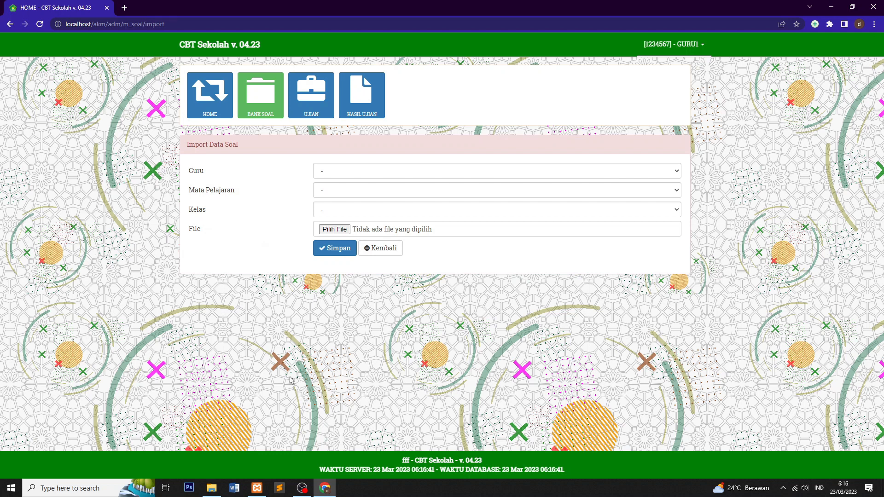
click(344, 171)
click(340, 192)
click(339, 193)
click(327, 214)
click(323, 234)
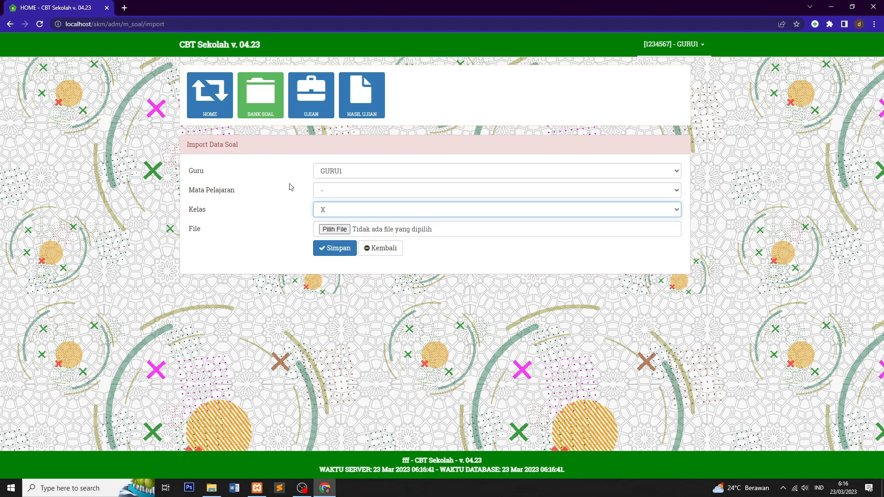
click(333, 212)
click(343, 215)
click(343, 215)
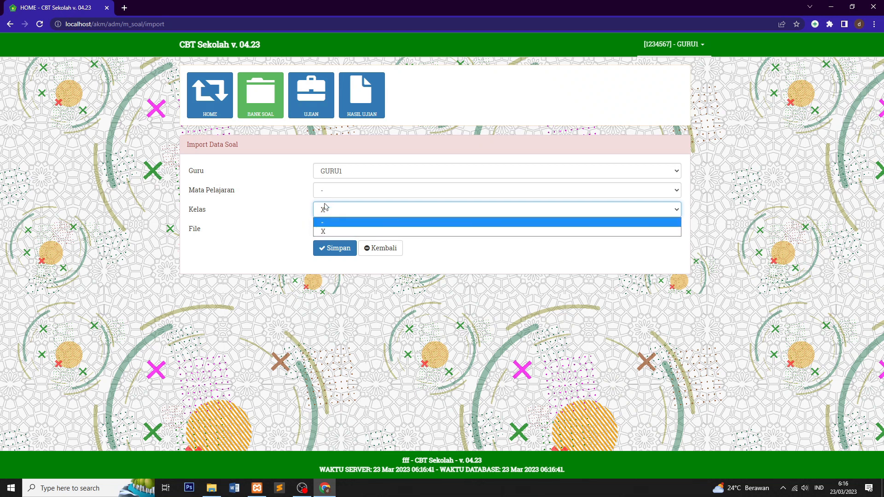
click(328, 209)
click(333, 209)
click(340, 195)
Step: Set the subject to IPS and attach format_soal_download (4).xlsx from Downloads
click(340, 196)
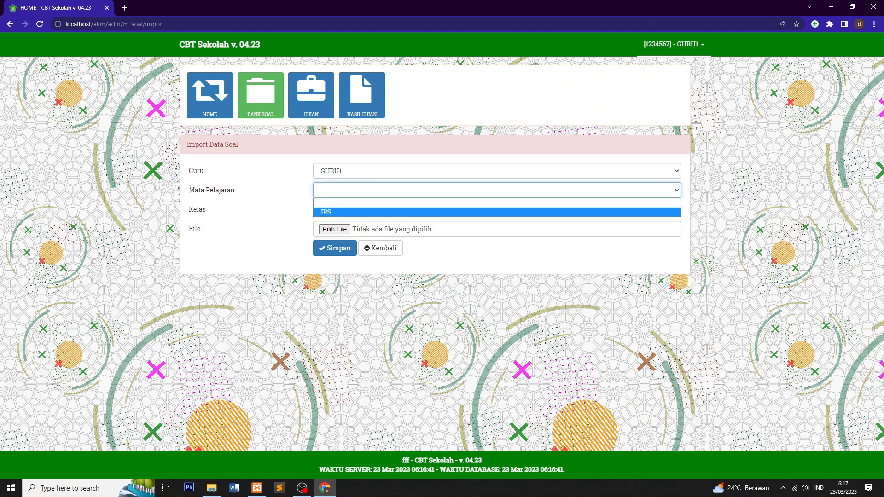
click(331, 213)
click(332, 212)
click(334, 231)
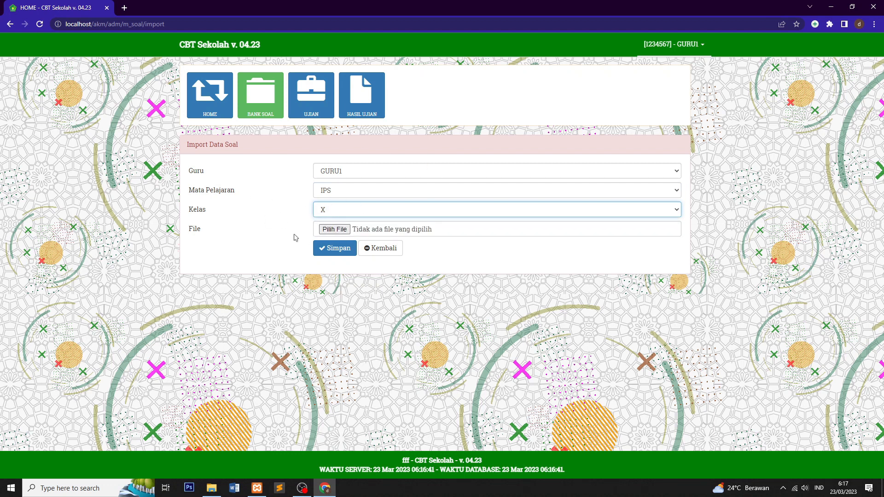
click(334, 215)
click(336, 211)
click(344, 194)
click(343, 196)
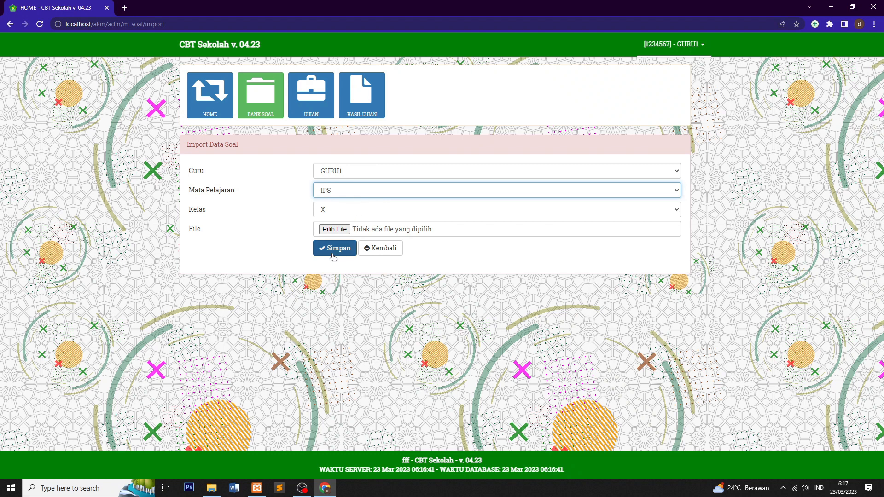
click(334, 230)
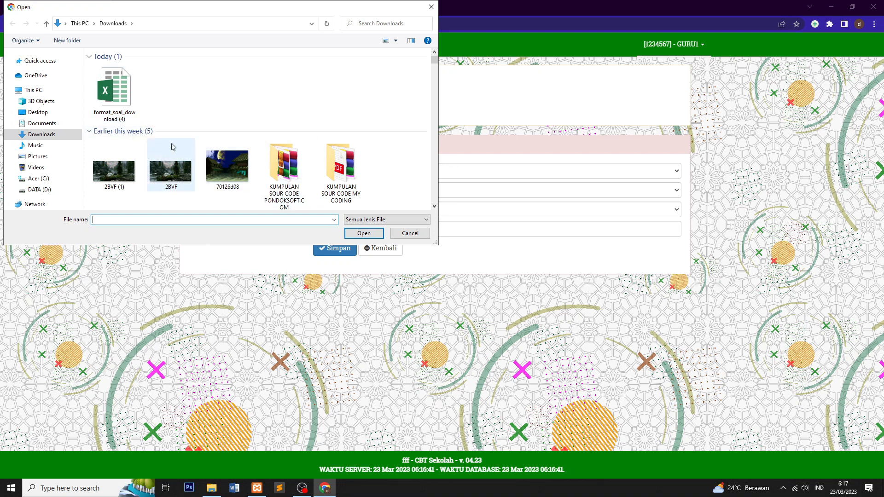
double_click(126, 86)
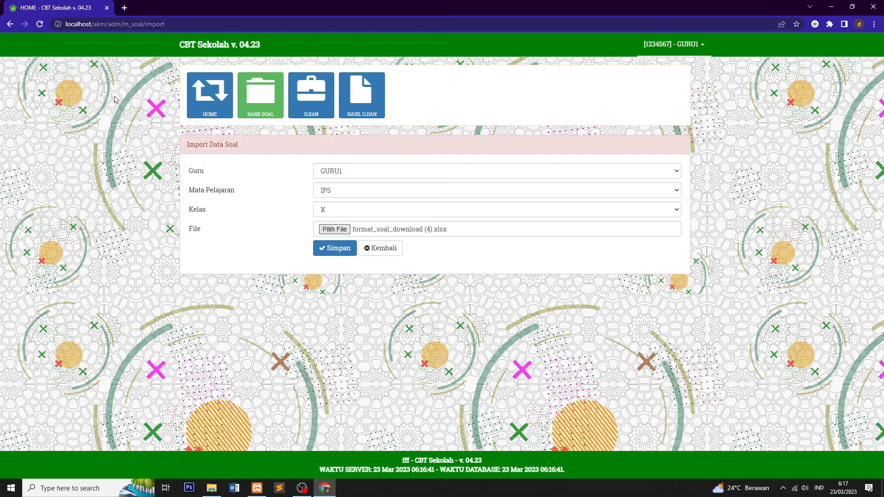
Step: Save the import so Soal ke 1 to Soal ke 5 appear for GURU1 in X/IPS
click(334, 248)
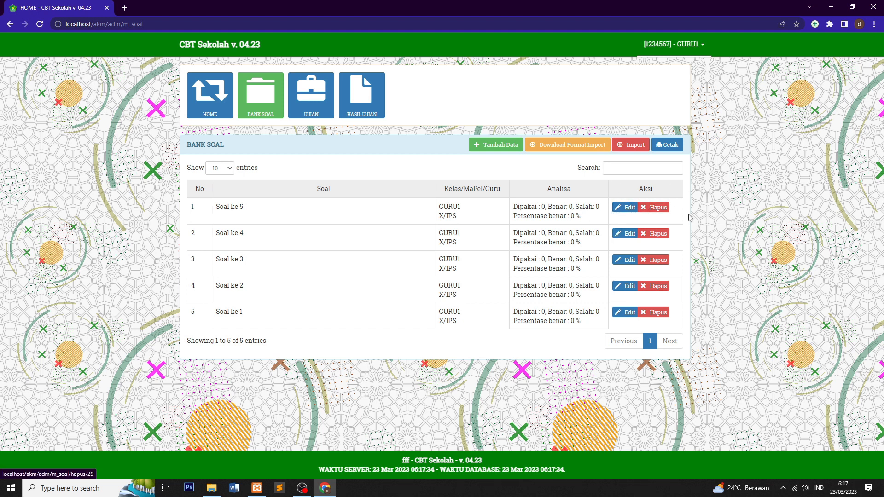
Step: Open question Soal ke 5 in the editor
click(628, 207)
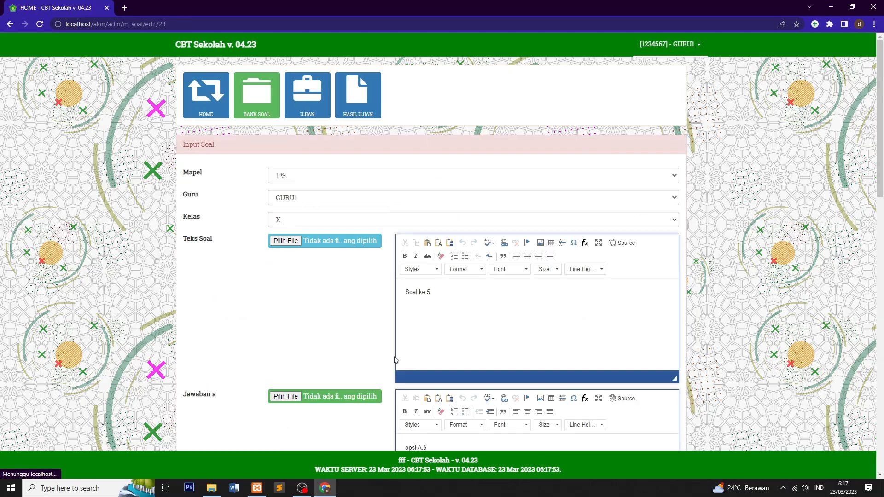
scroll(493, 258, down, 17)
scroll(489, 247, up, 7)
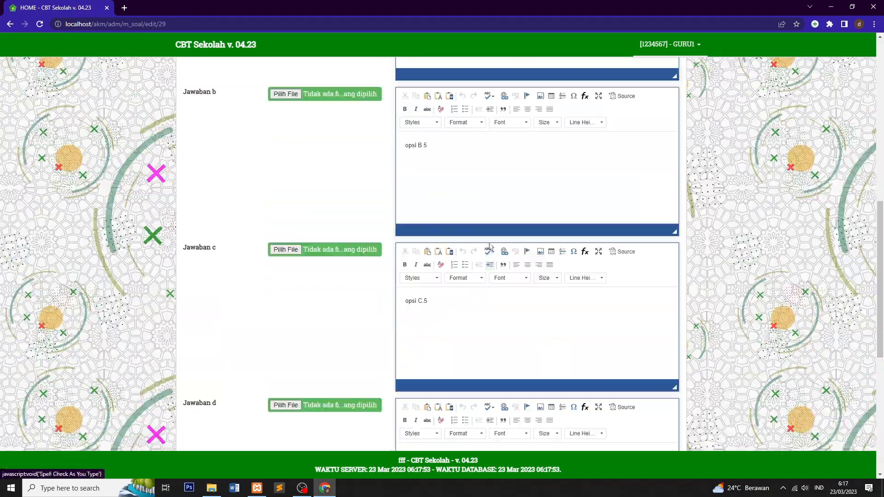
scroll(490, 247, up, 9)
scroll(490, 248, down, 1)
scroll(490, 248, up, 1)
scroll(489, 247, down, 2)
scroll(439, 236, up, 2)
Step: Replace 'Soal ke 5' with 'TOLONG PERHATIKAN GAMBAR DI BAWAH INI.' and add a blank line
click(419, 300)
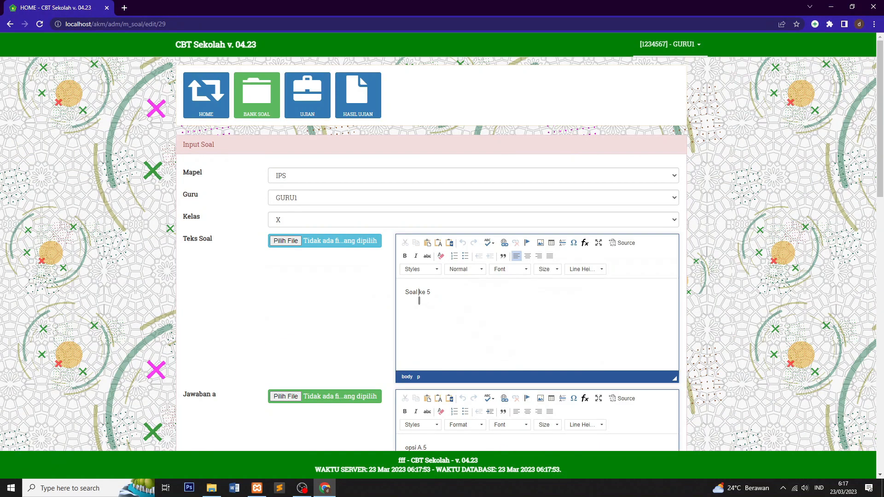
drag(442, 296, 393, 296)
text(TOLONG PERHATIKAN GAMABR)
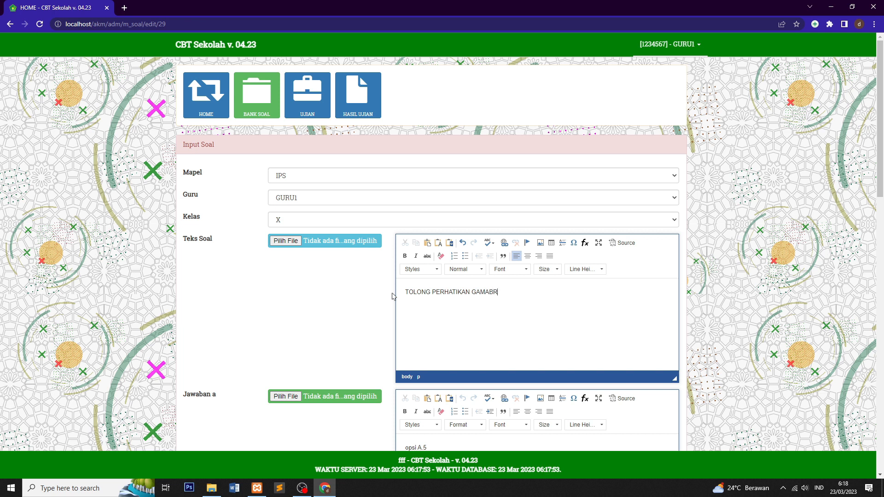
text(DI BAWAH INI..)
key(Return)
Step: Search Yahoo for GAMBAR in a new tab and show image results
click(124, 8)
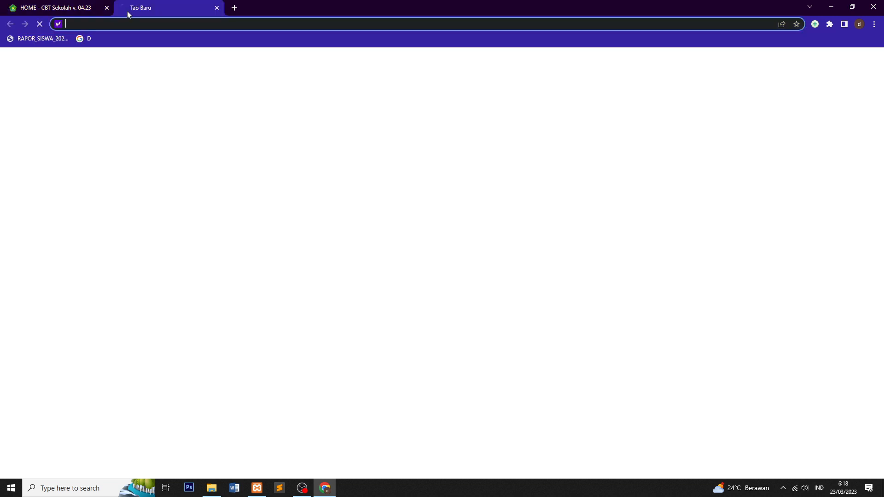
text(HAM)
key(BackSpace)
key(BackSpace)
key(BackSpace)
text(GMBA)
key(BackSpace)
key(BackSpace)
key(BackSpace)
text(A)
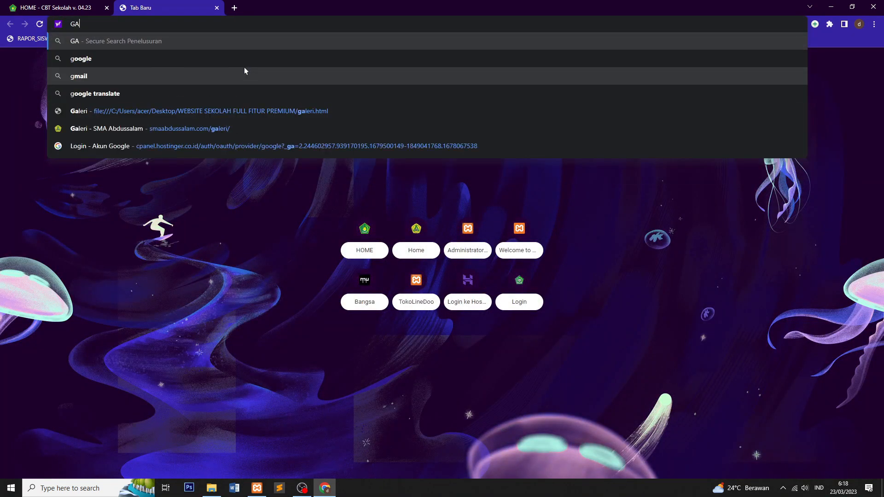
text(MBAR)
key(Return)
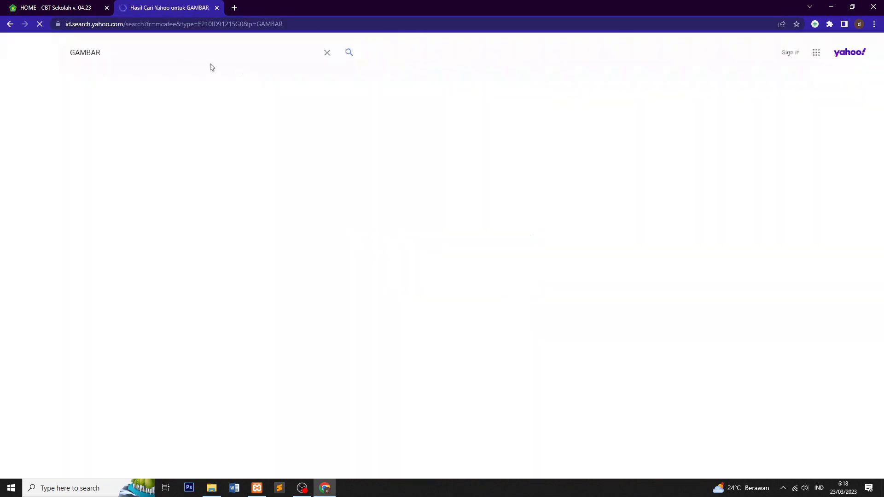
click(130, 76)
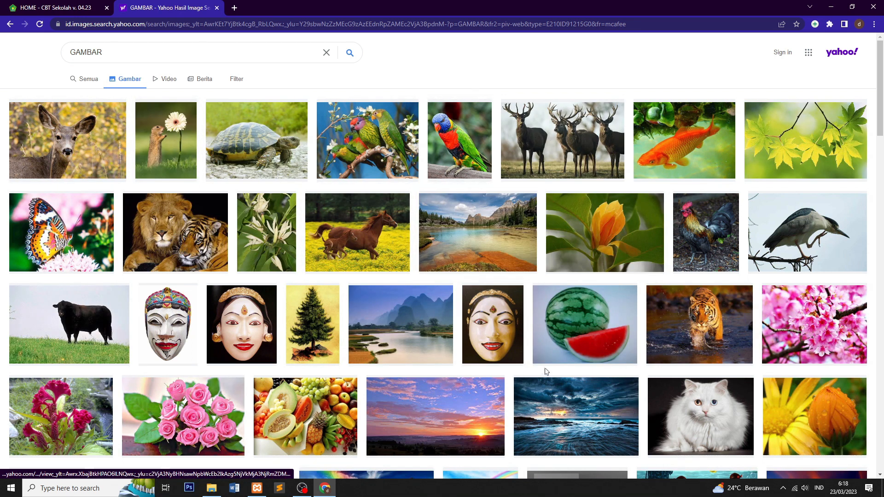
Step: Open the rainbow lorikeet picture in a new tab
click(463, 143)
scroll(339, 242, down, 2)
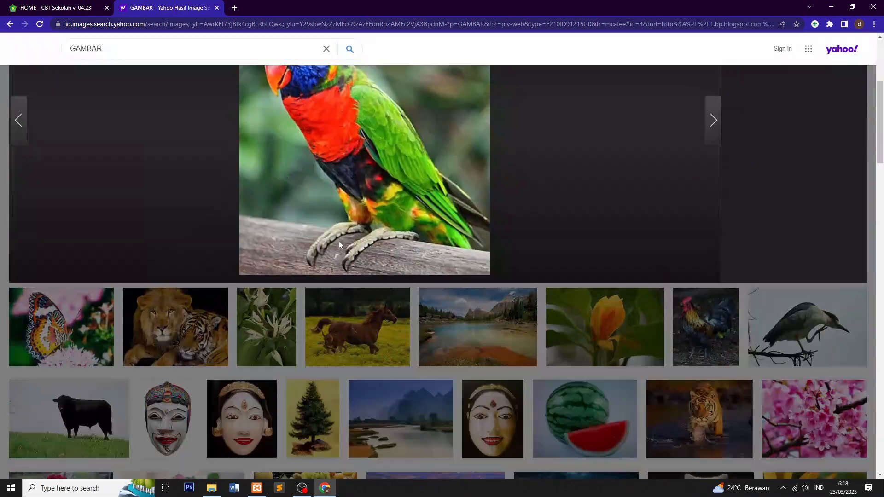
scroll(339, 240, down, 3)
scroll(355, 276, up, 5)
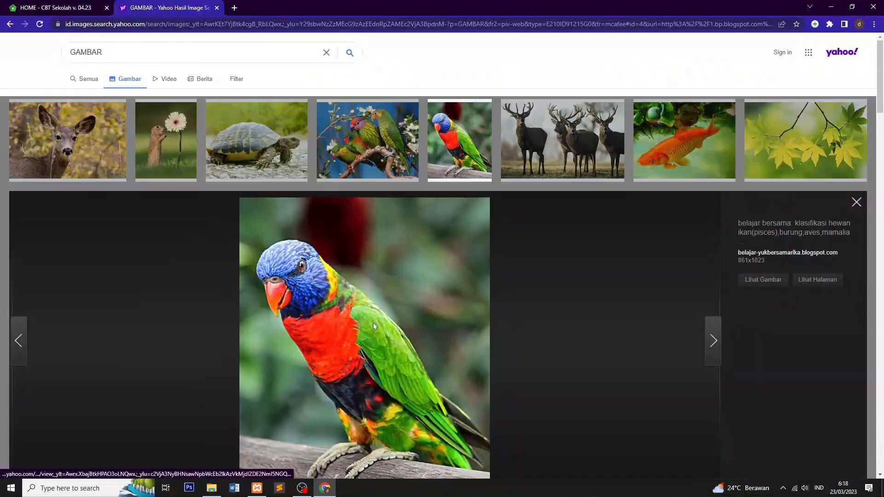
scroll(371, 327, down, 2)
scroll(326, 245, up, 2)
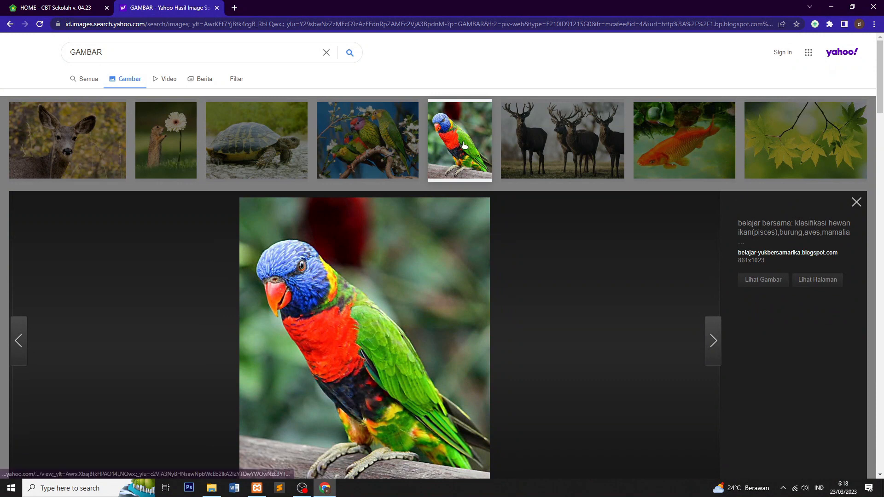
scroll(306, 299, down, 3)
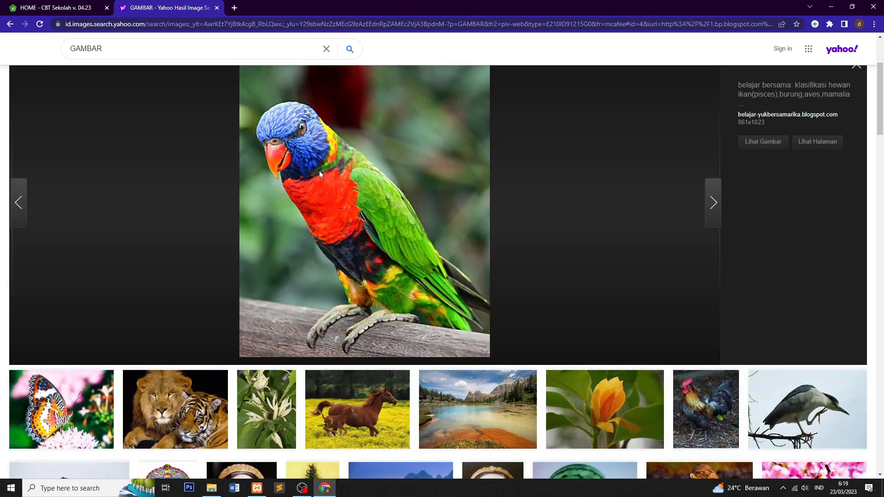
right_click(316, 156)
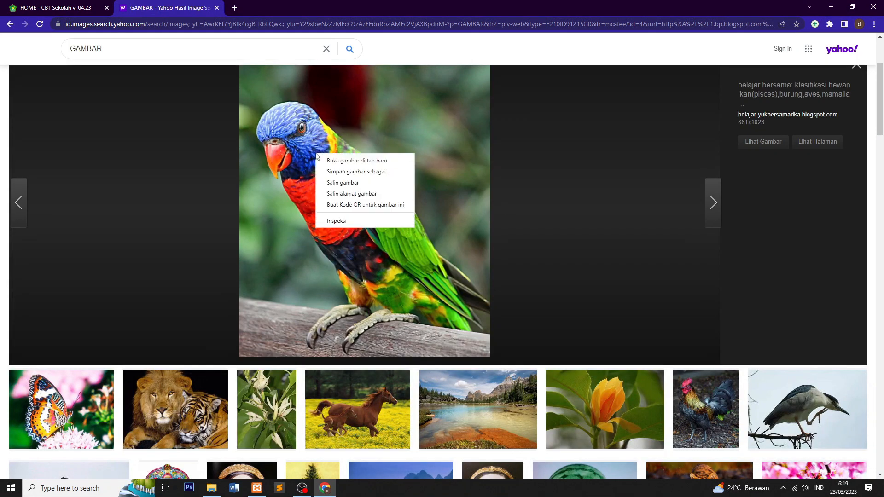
click(350, 161)
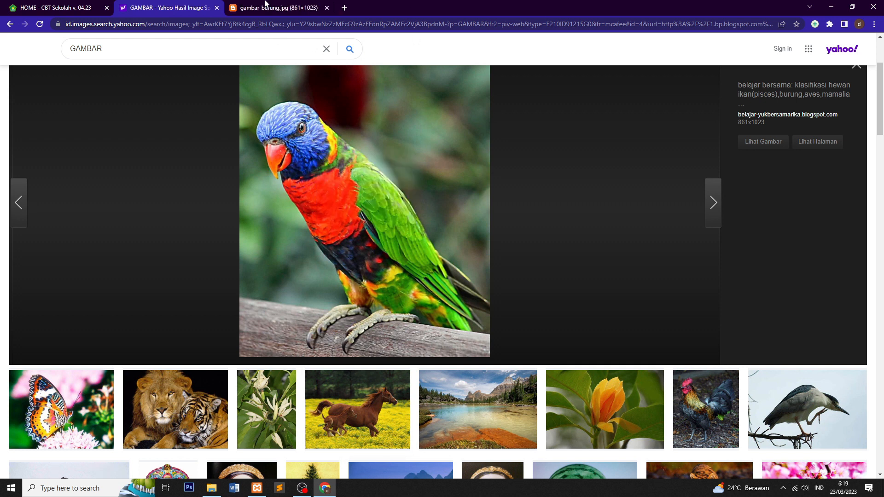
Step: Copy the web address of the gambar-burung.jpg parrot image
click(266, 5)
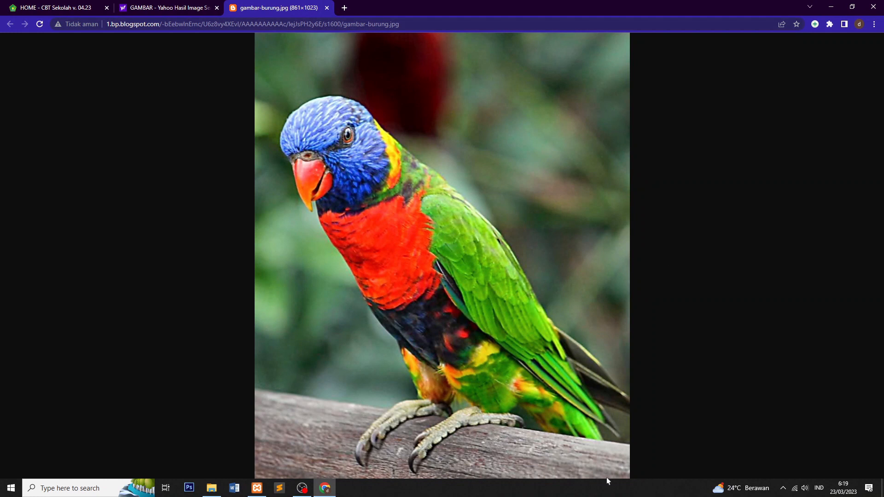
click(414, 24)
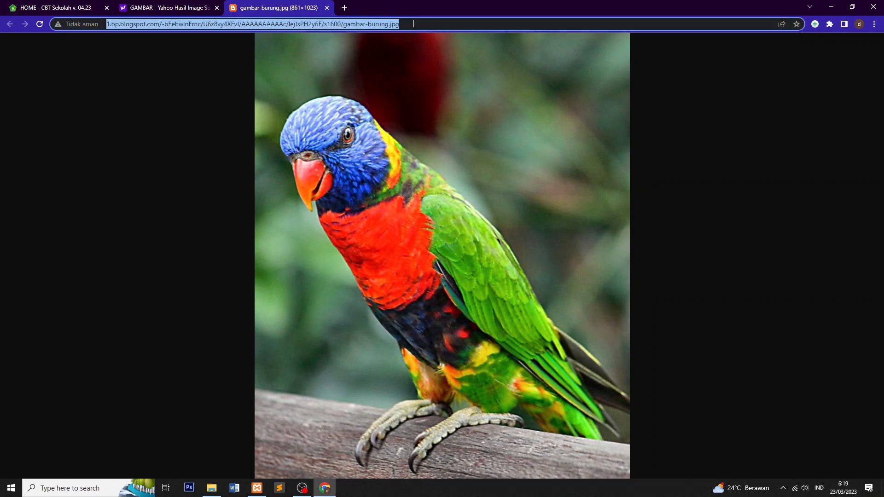
right_click(368, 27)
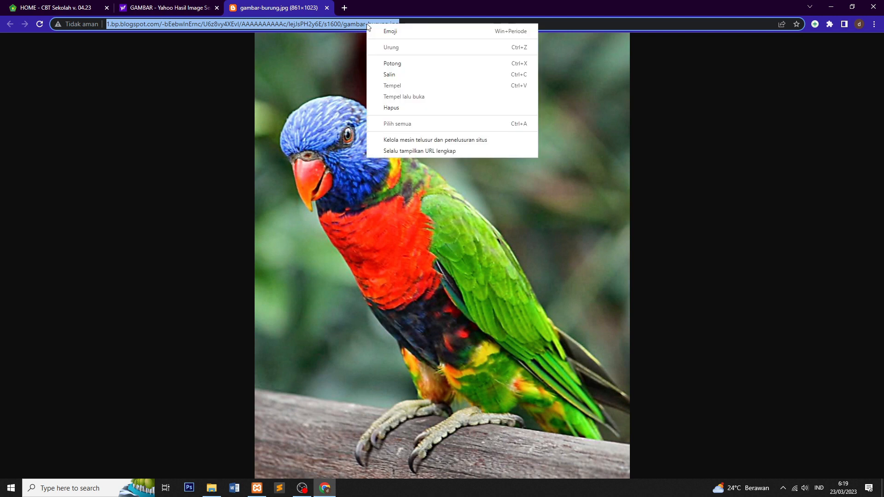
click(394, 76)
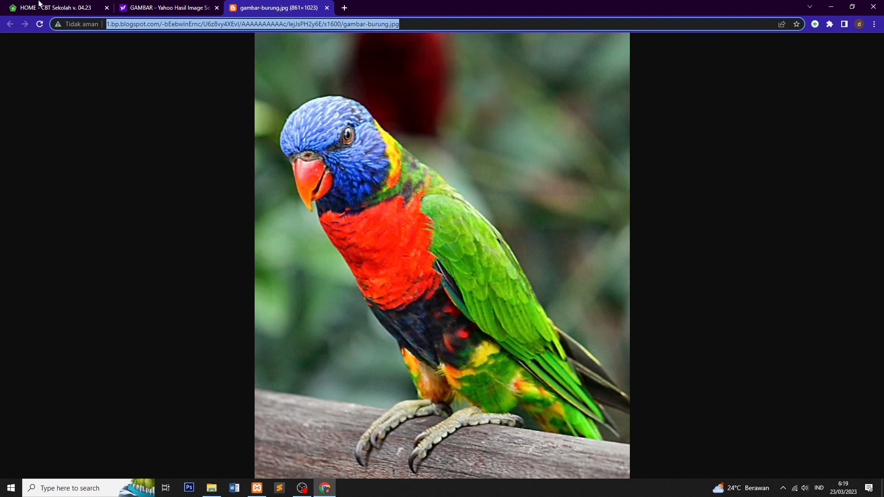
Step: Start inserting an image into the Soal ke 5 question text
click(40, 5)
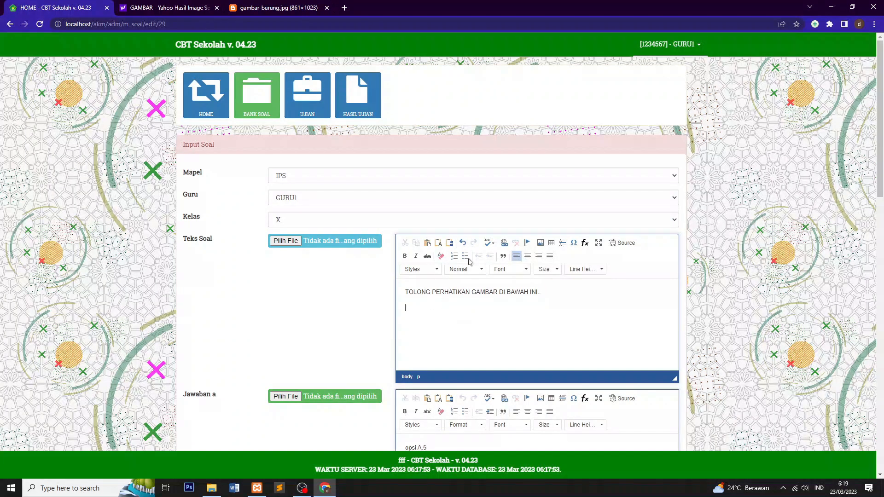
click(543, 248)
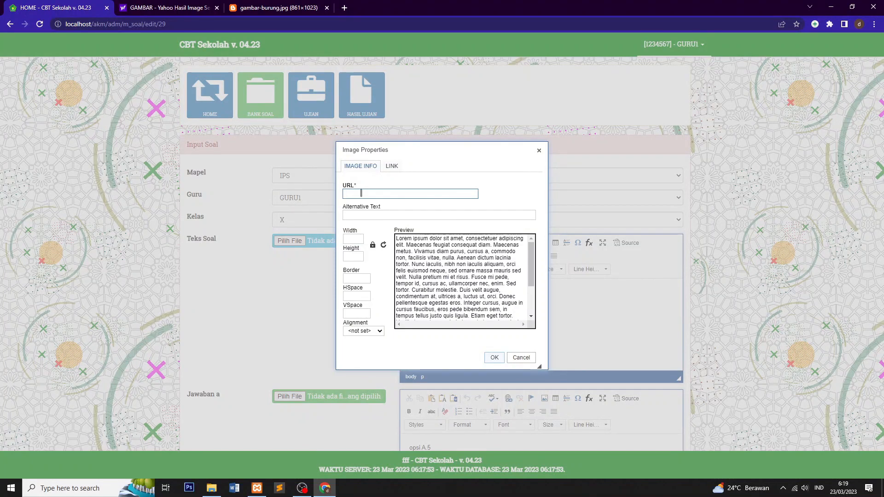
click(362, 215)
click(360, 195)
Step: Recopy the parrot image URL and paste it into the image address field
click(286, 6)
right_click(303, 26)
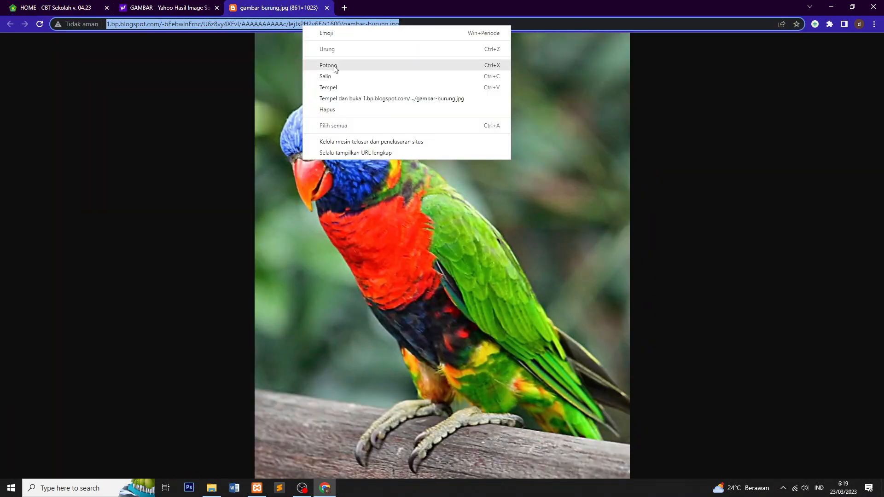
click(336, 77)
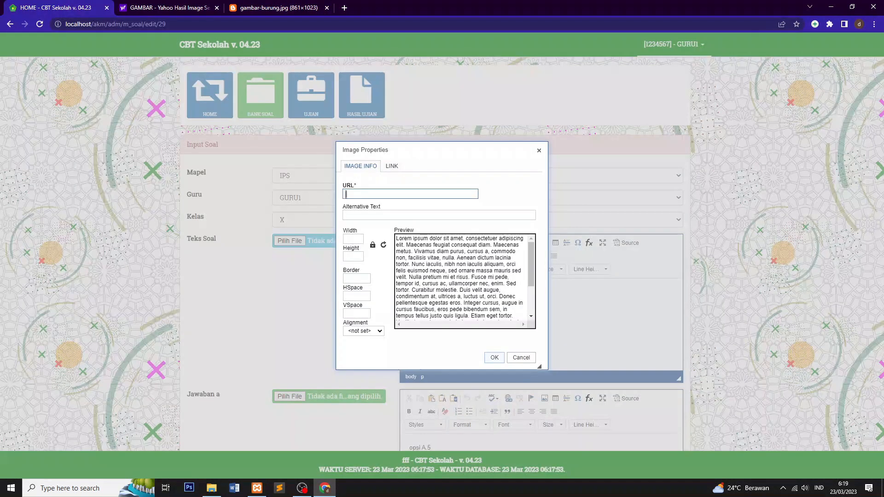
right_click(362, 194)
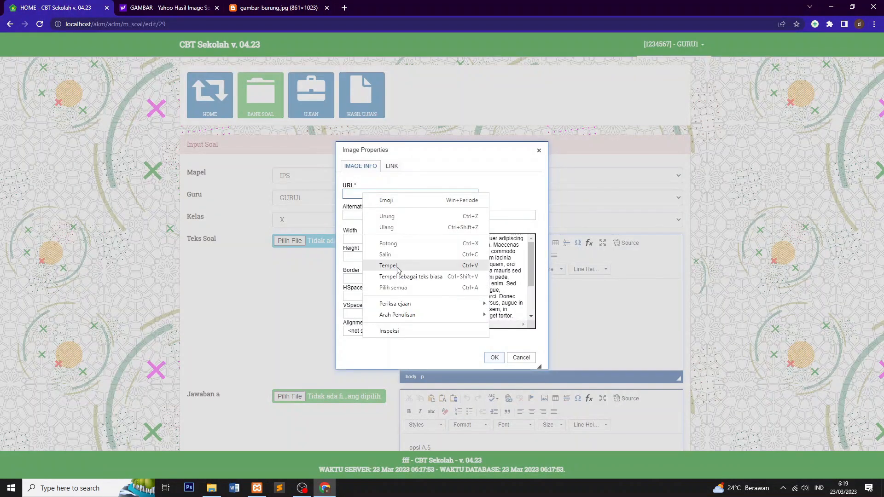
click(397, 264)
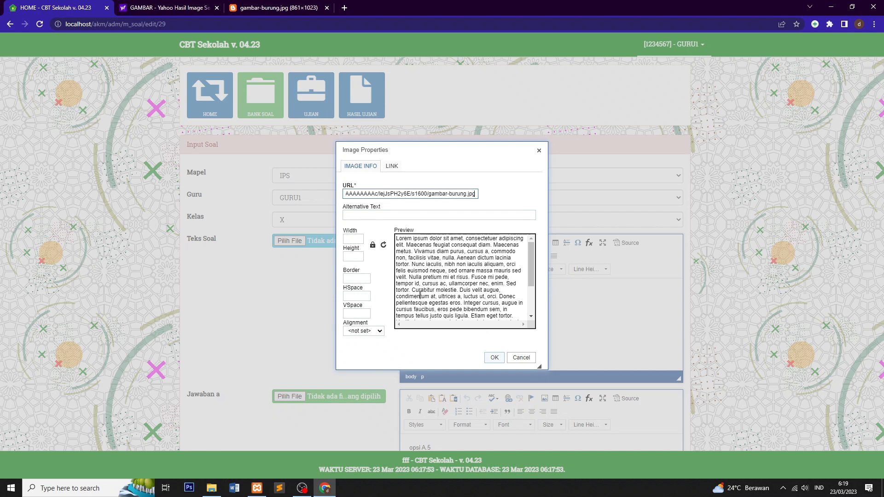
click(363, 216)
scroll(504, 304, down, 5)
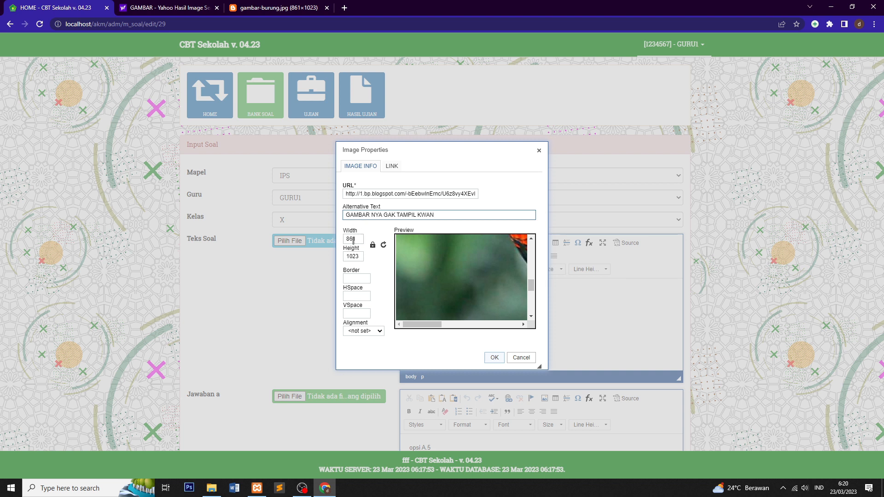
Step: Enter 500 for both the image width and height
key(Tab)
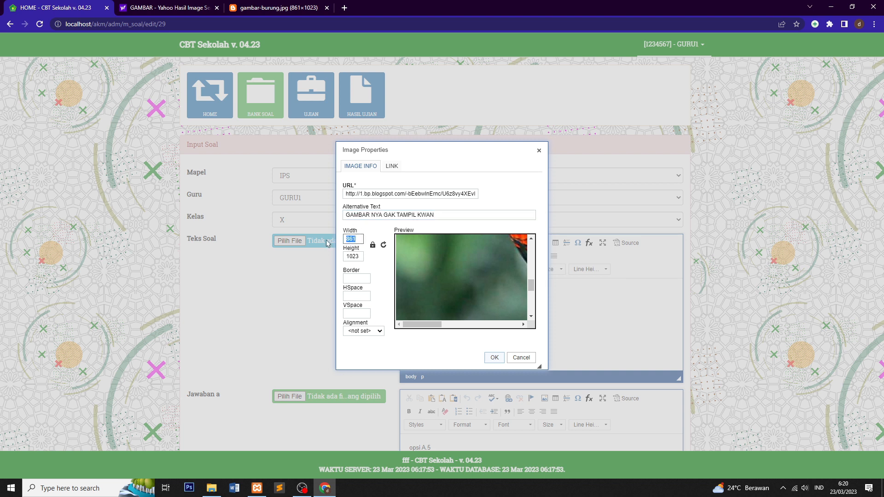
text(500)
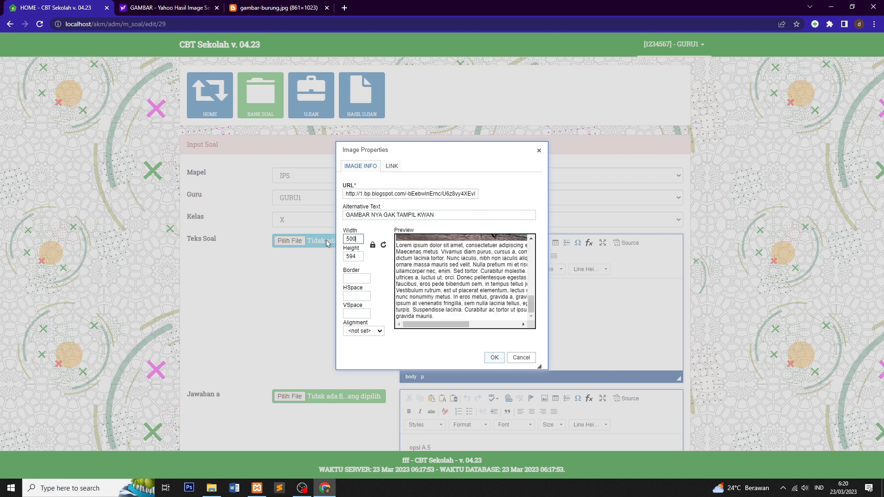
key(Tab)
text(500)
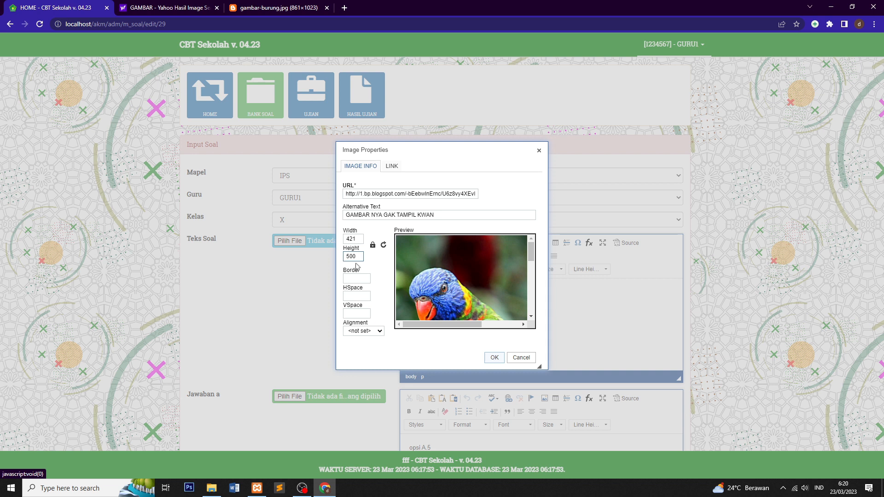
Step: Try 300×300, then set the width to 100 so the height becomes 119
double_click(355, 240)
text(300)
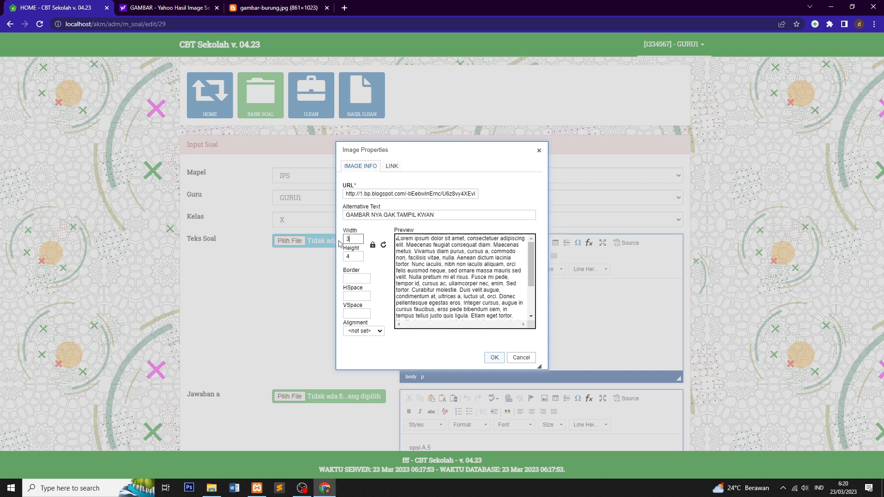
click(359, 253)
drag(358, 254, 337, 263)
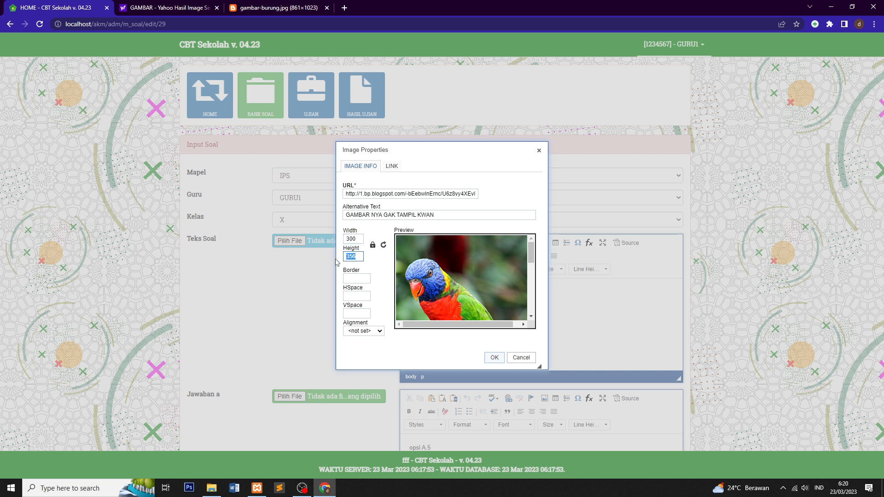
text(300)
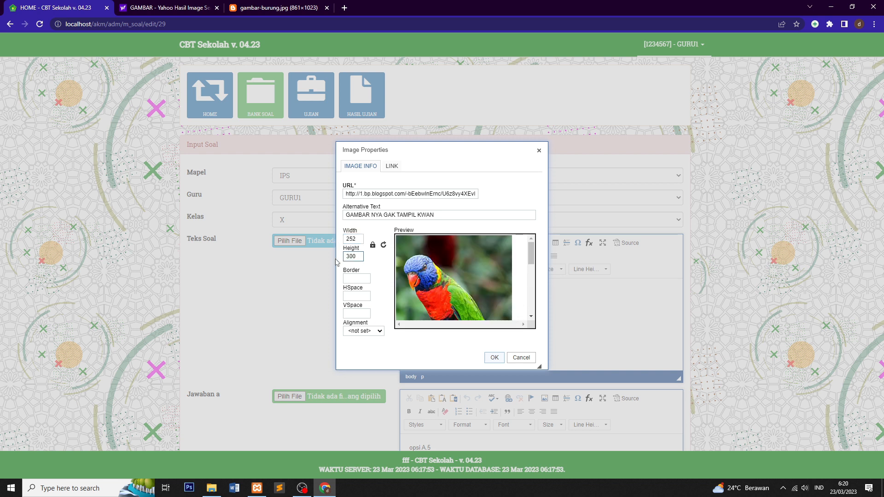
scroll(479, 261, down, 5)
scroll(479, 261, up, 3)
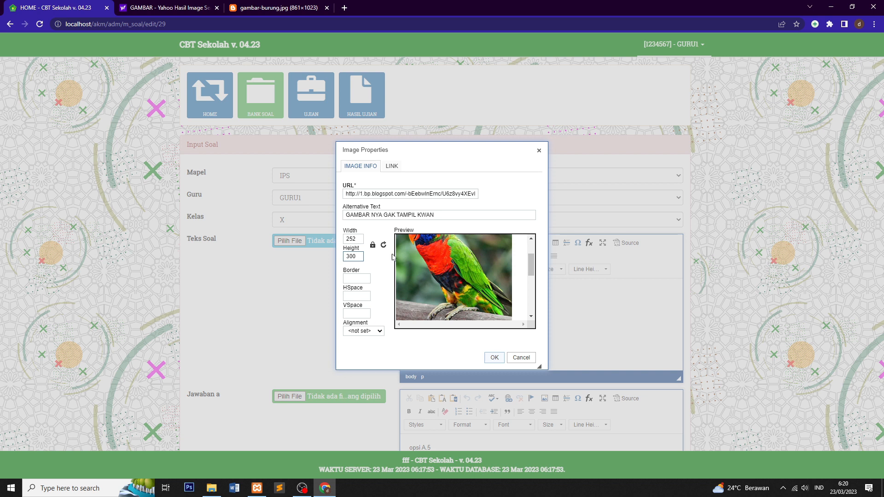
drag(359, 239, 324, 239)
text(100)
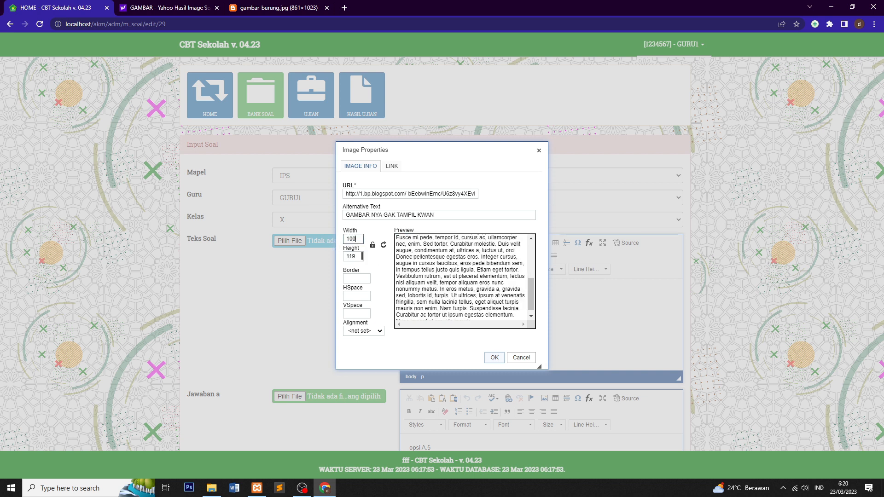
scroll(398, 253, up, 5)
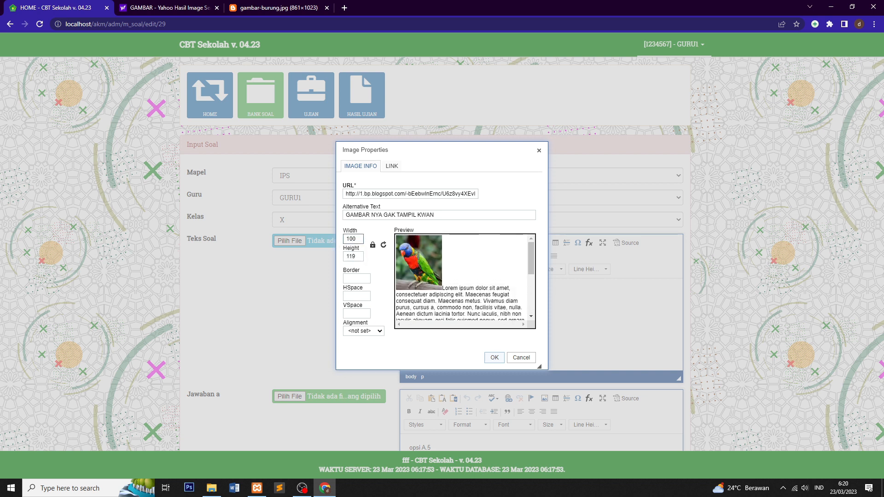
Step: Give the image Border 1, HSpace 1 and VSpace 2
click(354, 280)
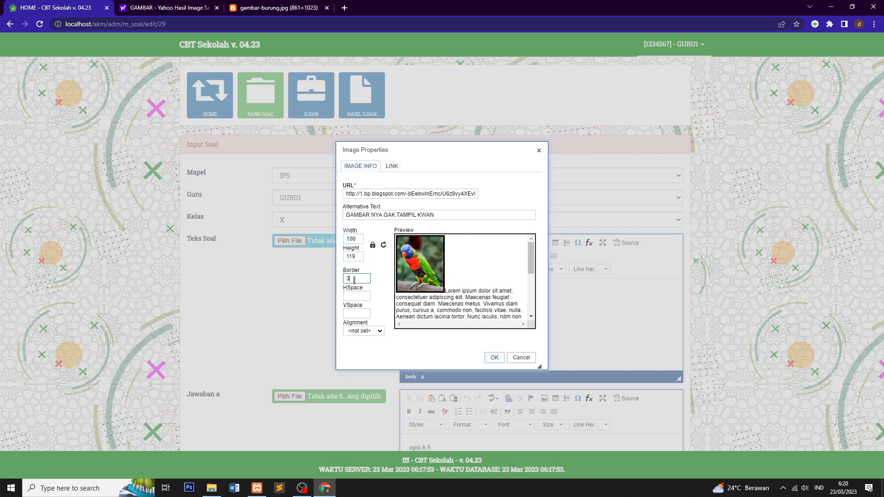
key(BackSpace)
text(1)
click(354, 297)
text(1)
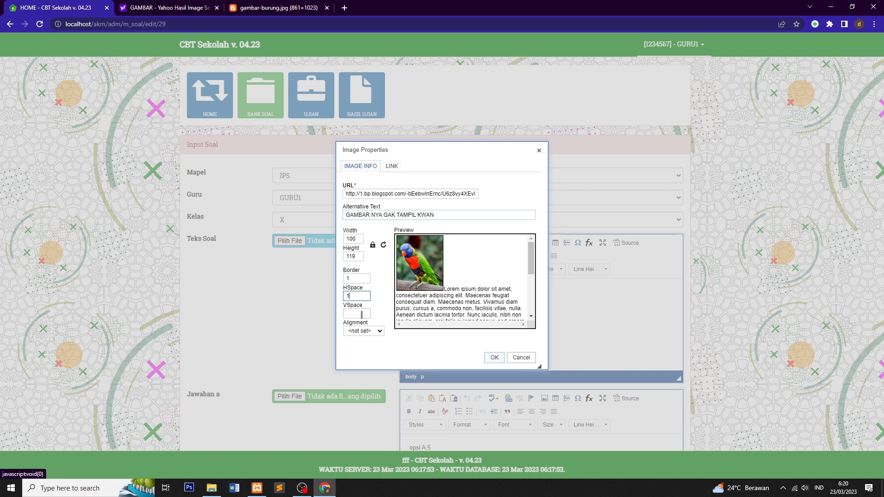
click(358, 313)
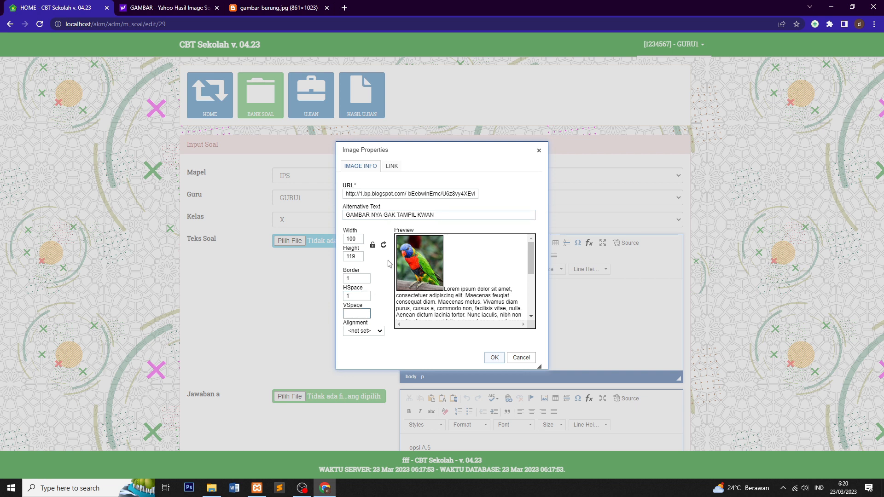
text(2)
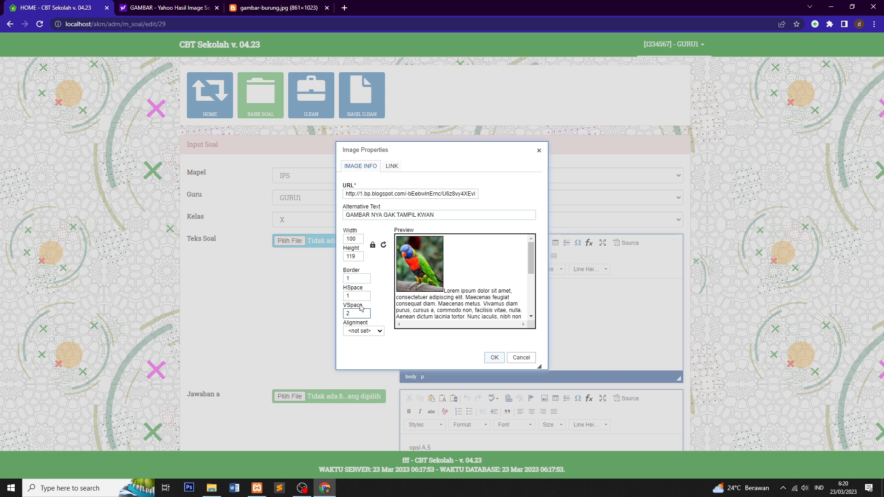
Step: Set the image alignment to Left and insert it into the question
click(366, 332)
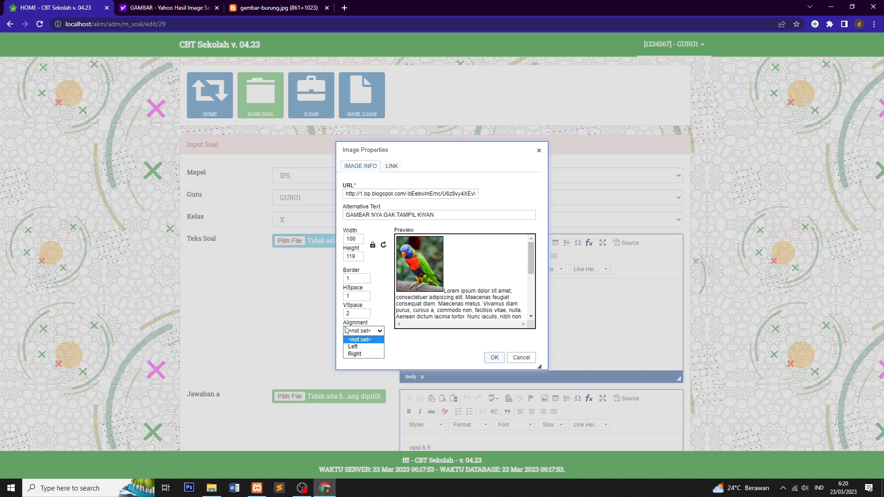
click(362, 347)
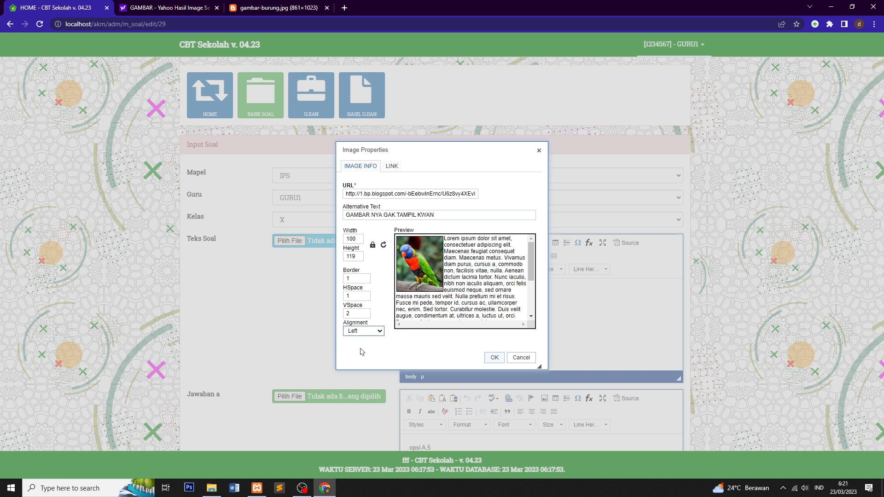
click(368, 331)
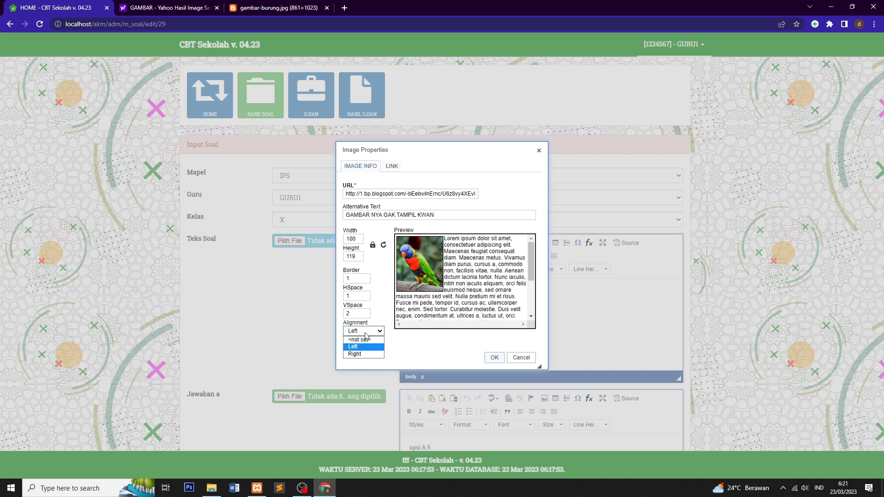
click(361, 354)
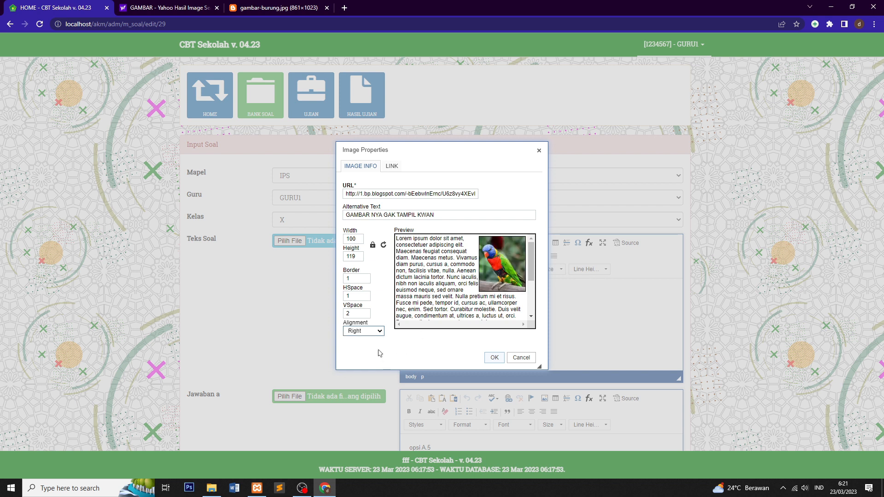
click(376, 332)
click(366, 348)
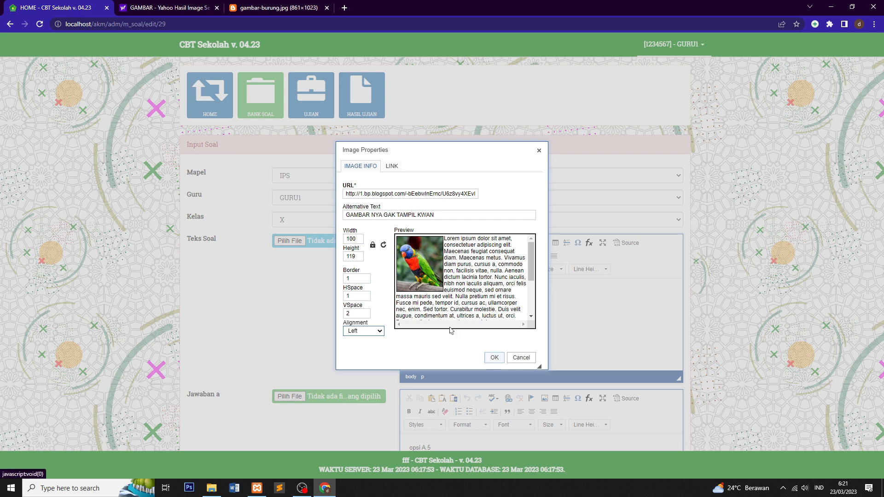
click(497, 359)
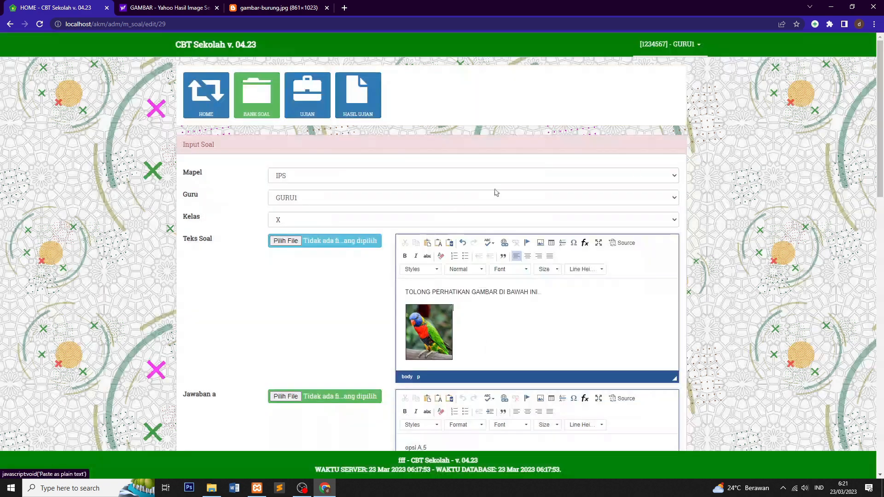
Step: Add a new line below the parrot image and type HGAGHF
scroll(436, 302, down, 1)
scroll(435, 303, down, 1)
scroll(436, 304, up, 1)
scroll(433, 268, down, 1)
scroll(433, 268, up, 2)
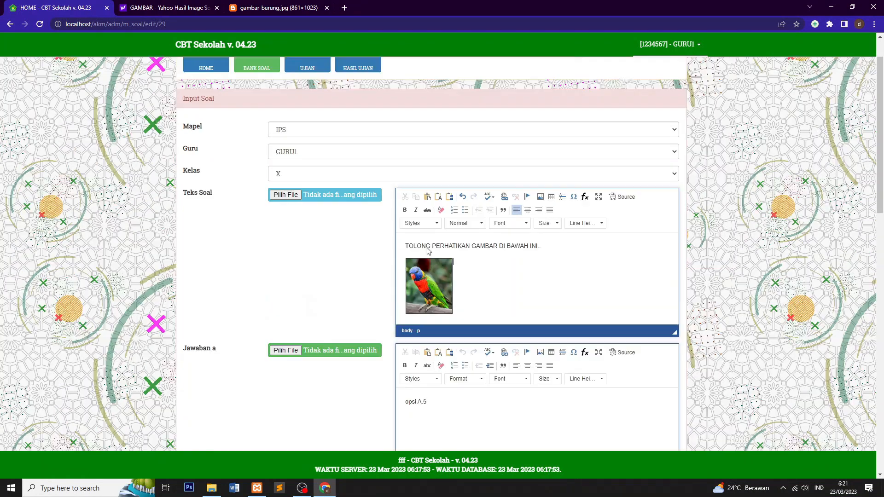
scroll(479, 311, down, 1)
key(Return)
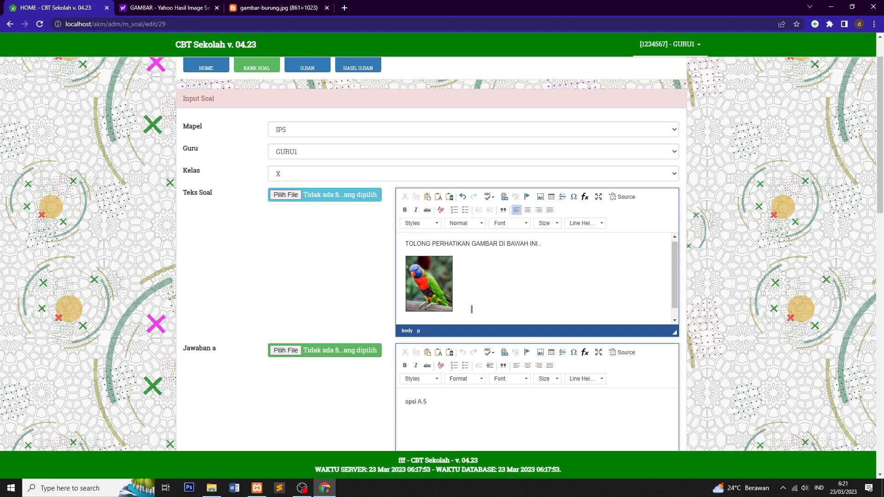
text(HGAGHF)
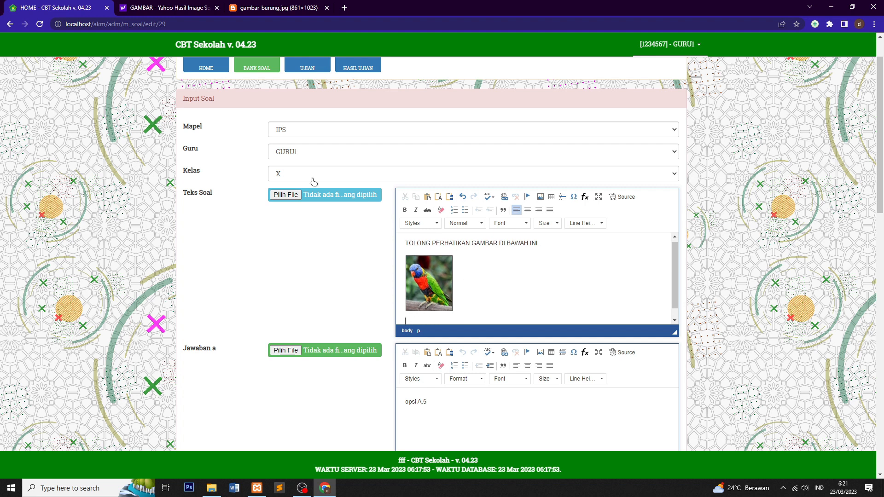
Step: Place the caret in the first answer's text field
scroll(437, 275, down, 7)
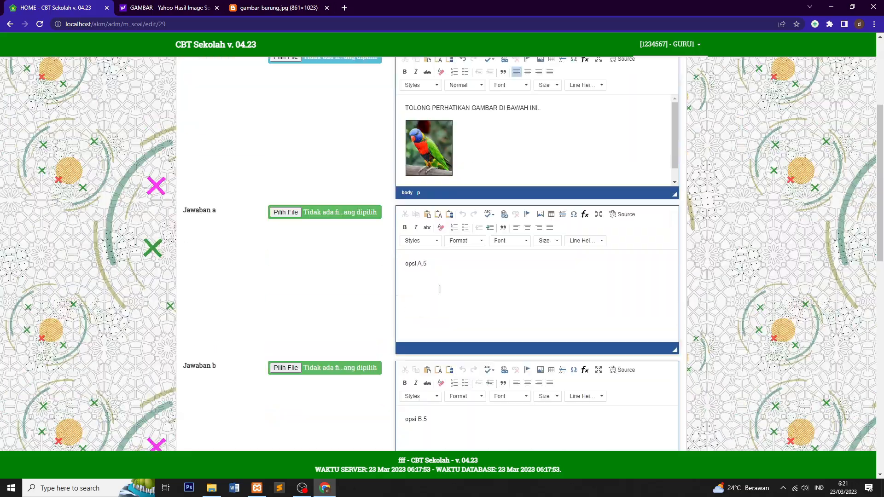
scroll(430, 248, down, 9)
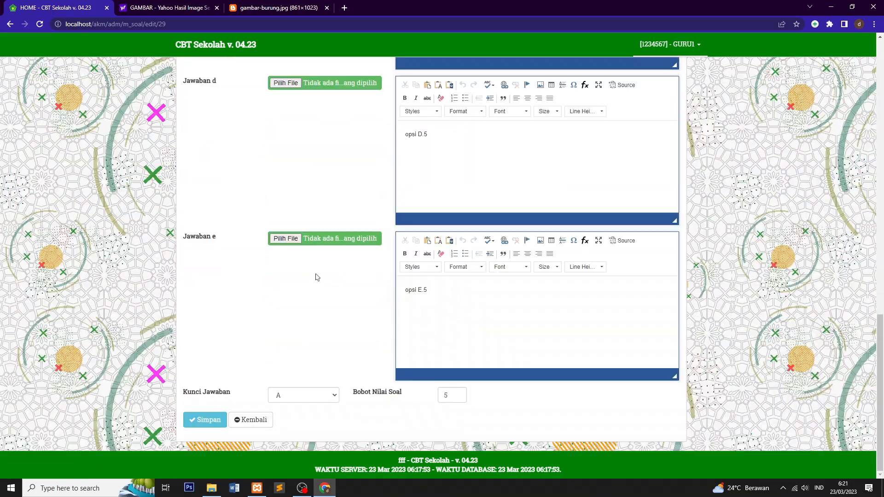
scroll(316, 268, up, 12)
scroll(316, 258, up, 4)
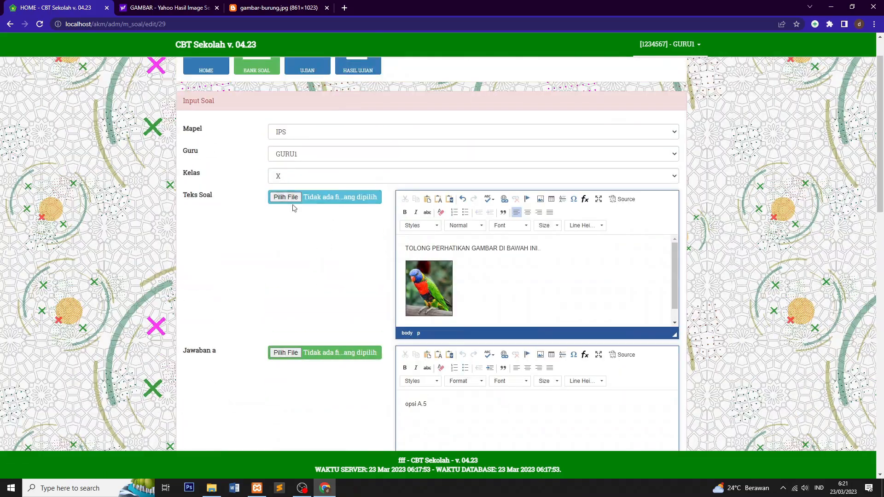
scroll(355, 274, down, 3)
click(421, 266)
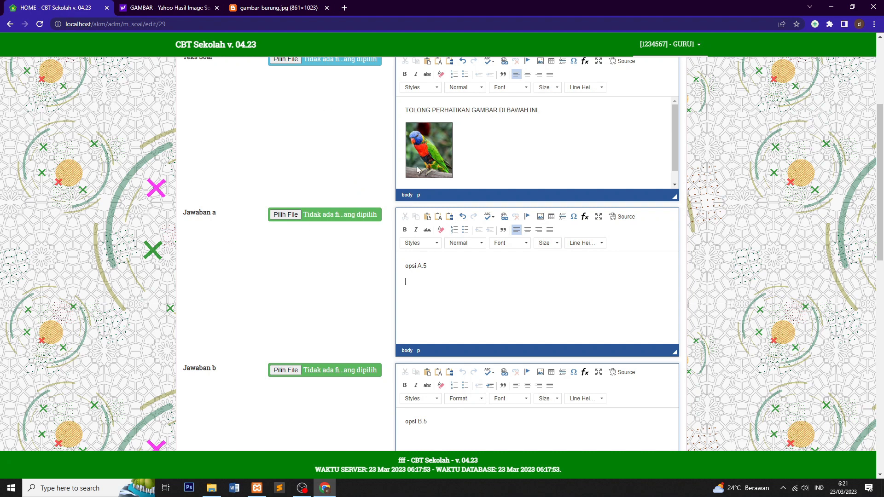
scroll(328, 167, up, 5)
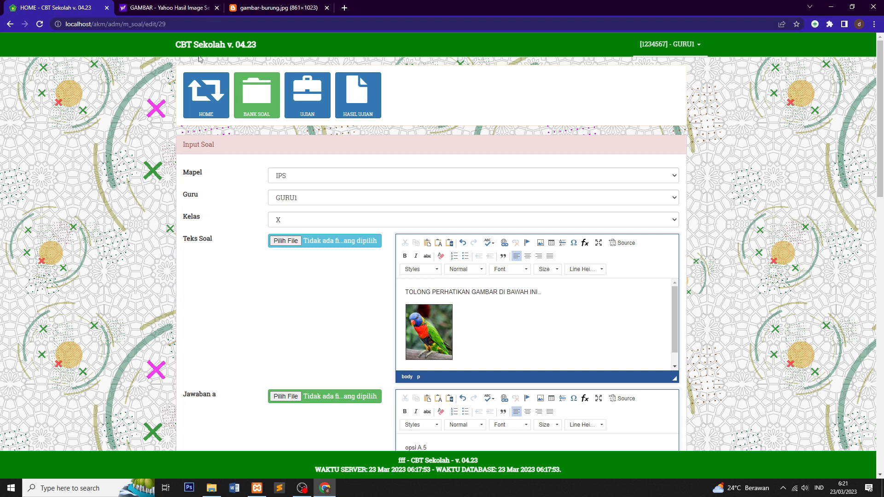
Step: Check the parrot on the Yahoo results tab, then return to the question edit page
click(163, 6)
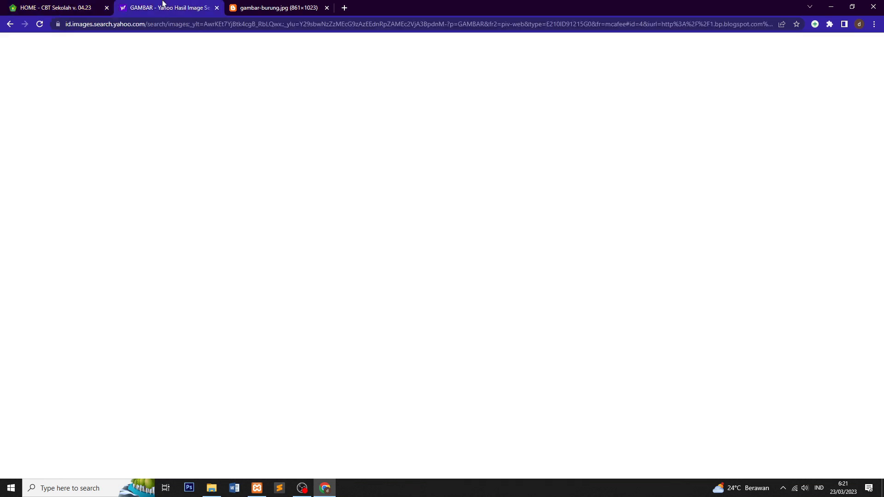
click(87, 5)
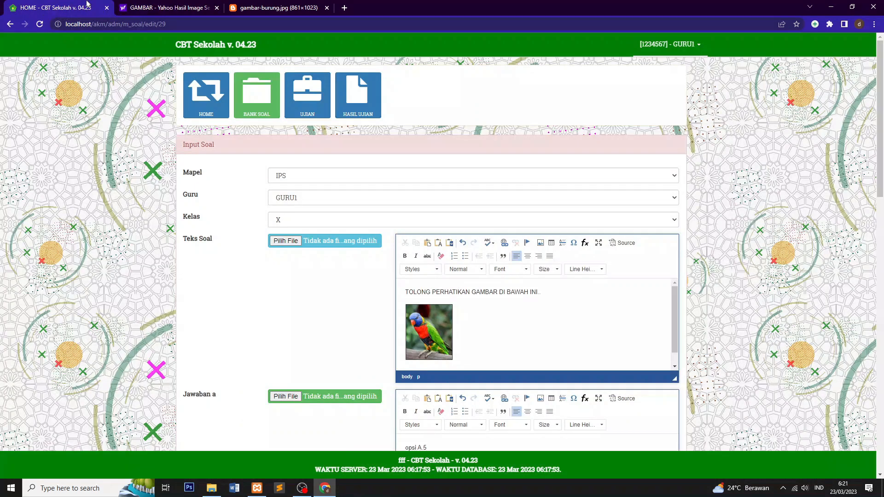
click(158, 5)
click(69, 10)
click(212, 488)
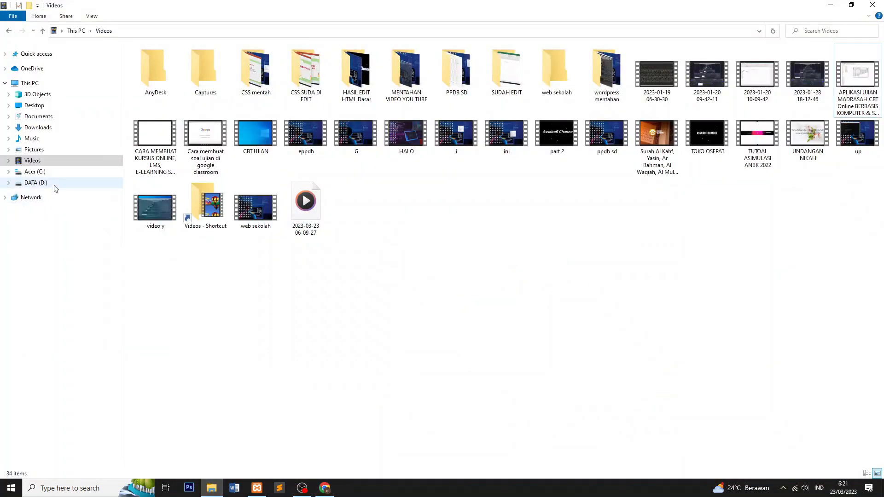
Step: Copy the BACA picture from Pictures and go to the Acer (C:) drive
click(58, 150)
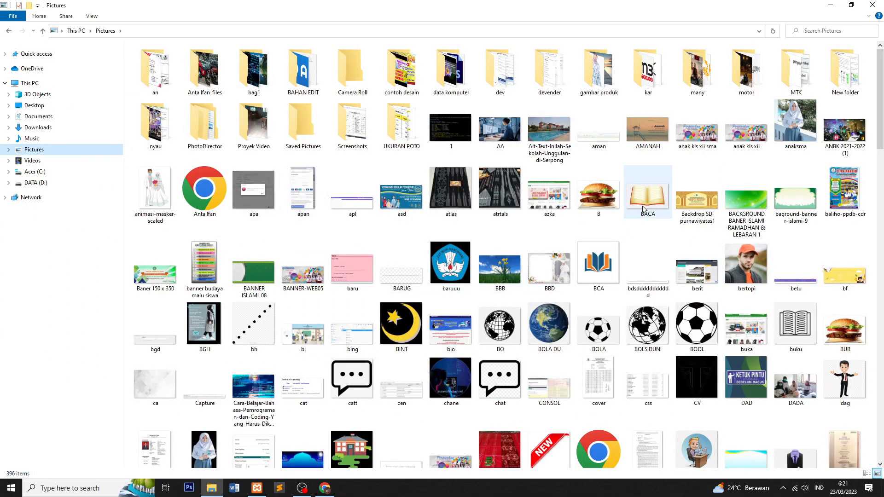
click(647, 192)
right_click(645, 192)
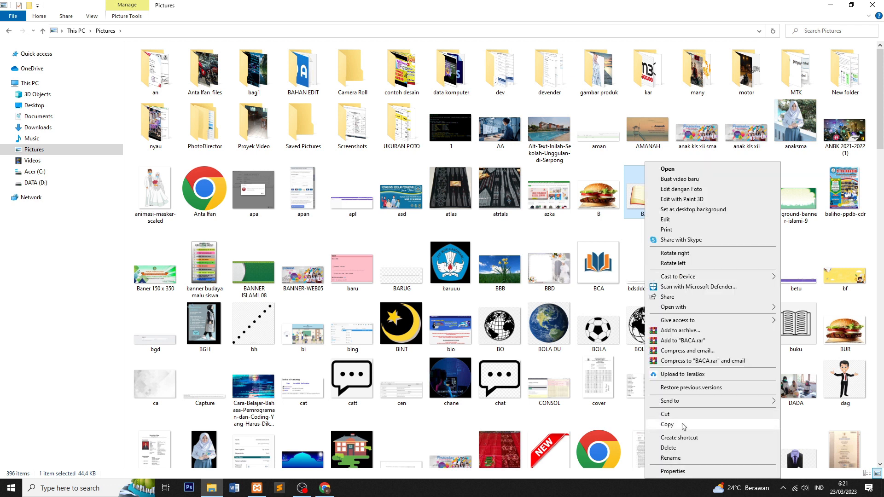
click(667, 425)
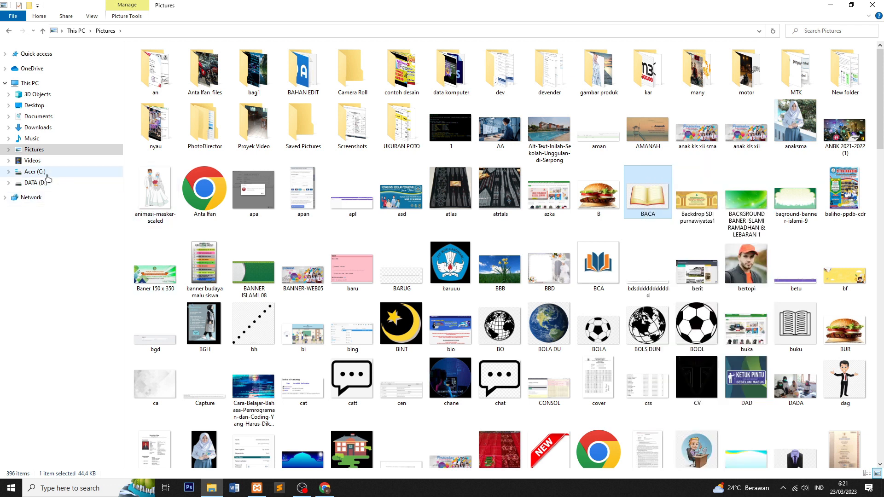
click(45, 175)
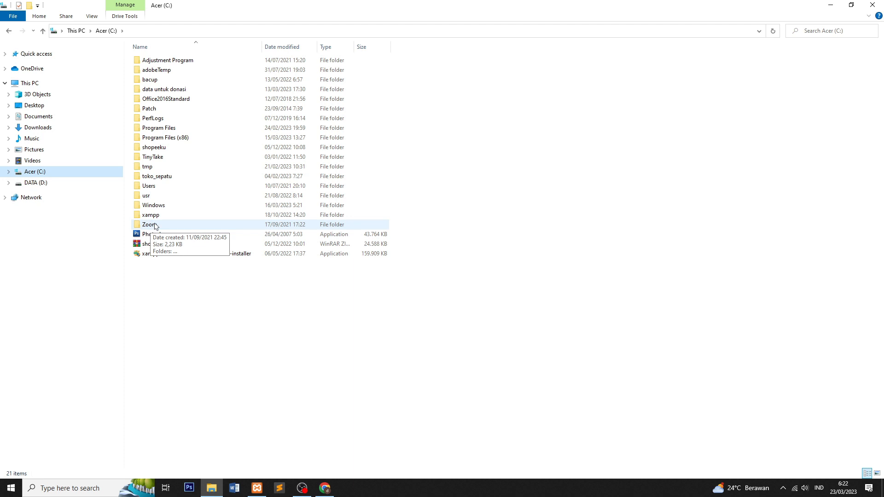
Step: Paste the BACA picture into xampp\htdocs\akm\upload\gambar_soal
double_click(175, 219)
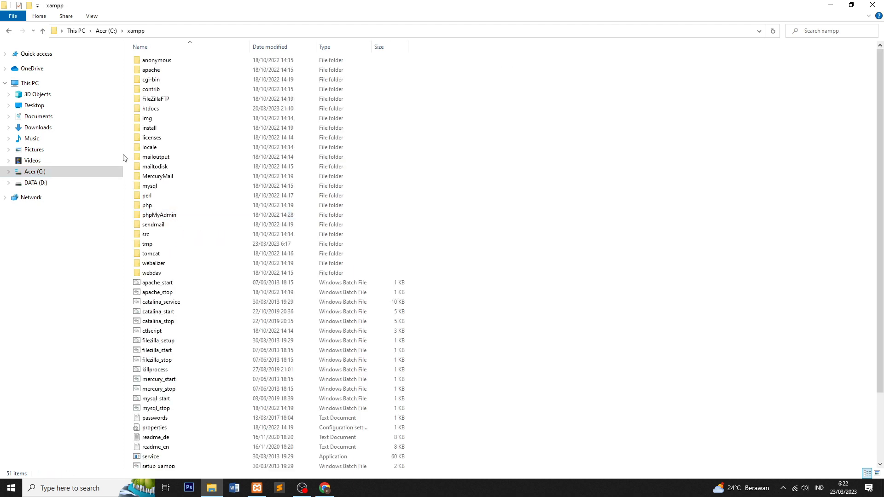
double_click(175, 111)
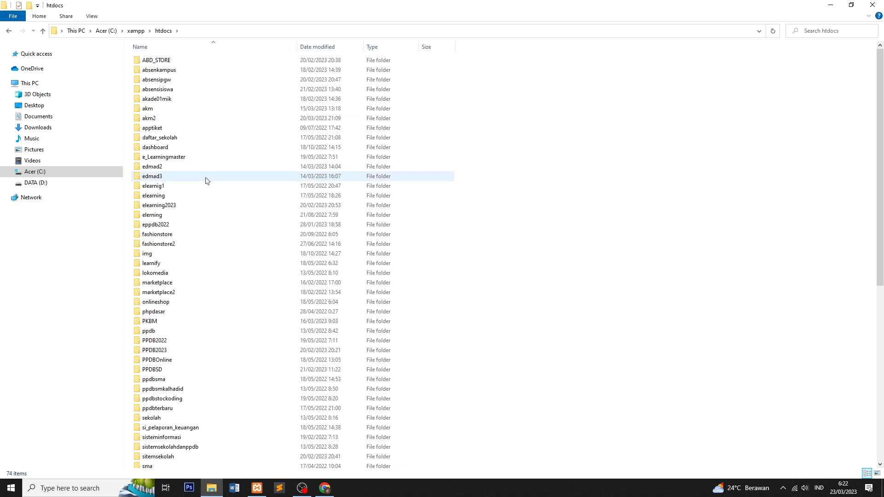
click(184, 112)
double_click(181, 112)
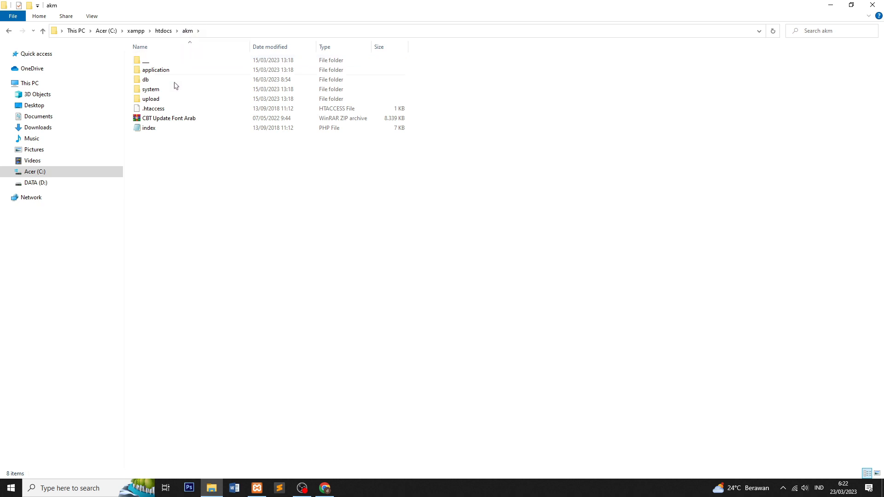
double_click(152, 100)
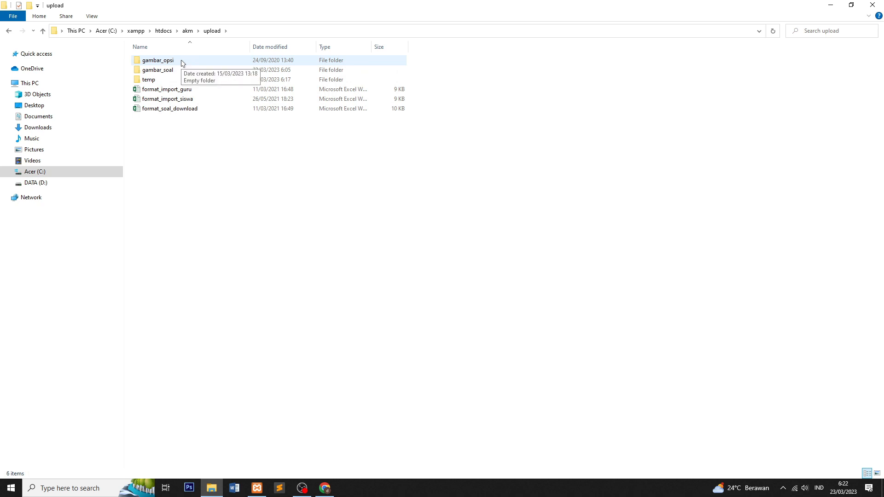
double_click(181, 72)
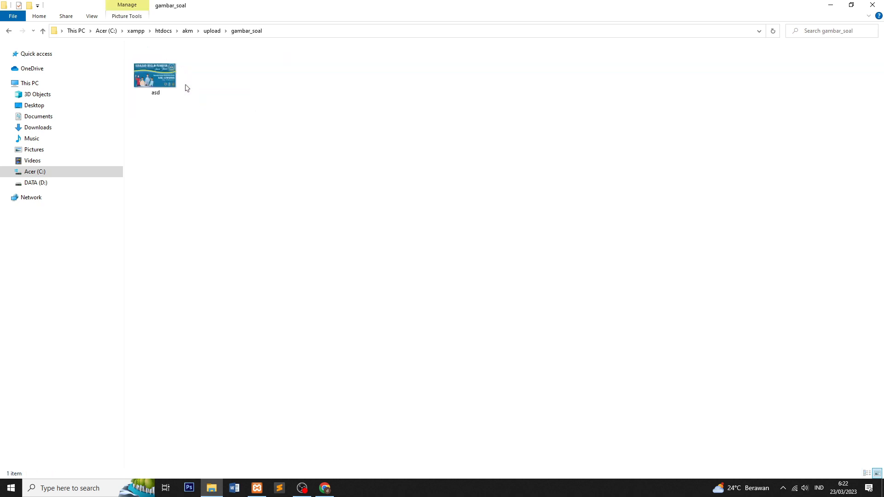
right_click(232, 125)
click(261, 188)
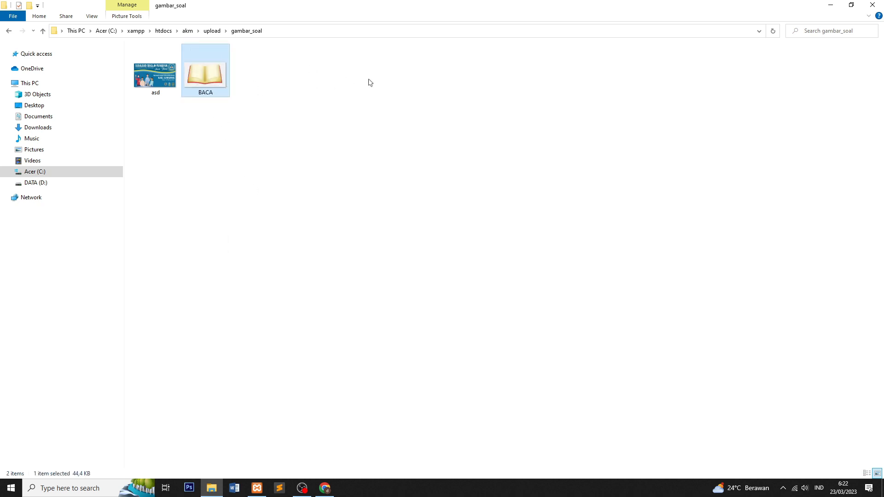
Step: Copy the pasted BACA picture again and return to CBT Sekolah in Chrome
click(271, 97)
click(215, 89)
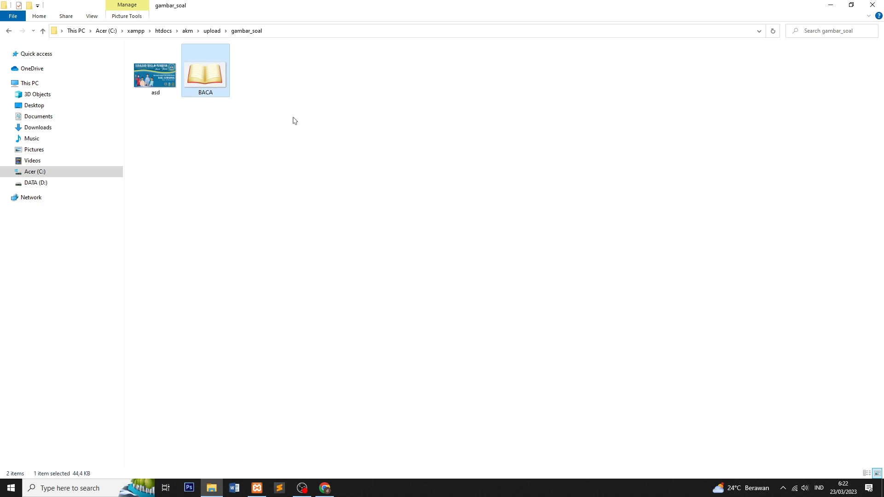
right_click(207, 70)
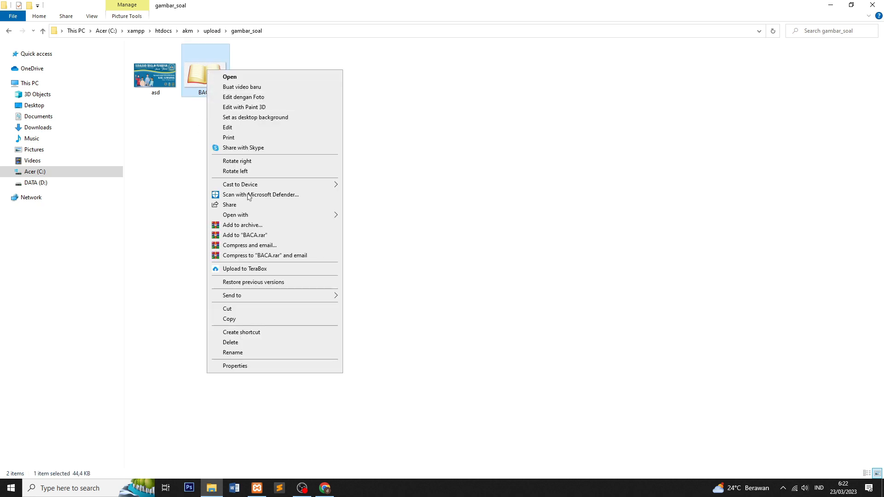
click(241, 320)
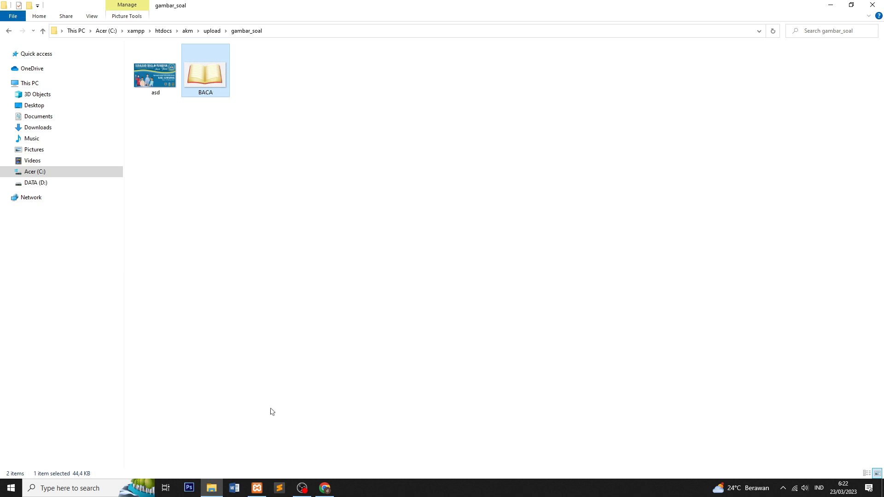
click(325, 489)
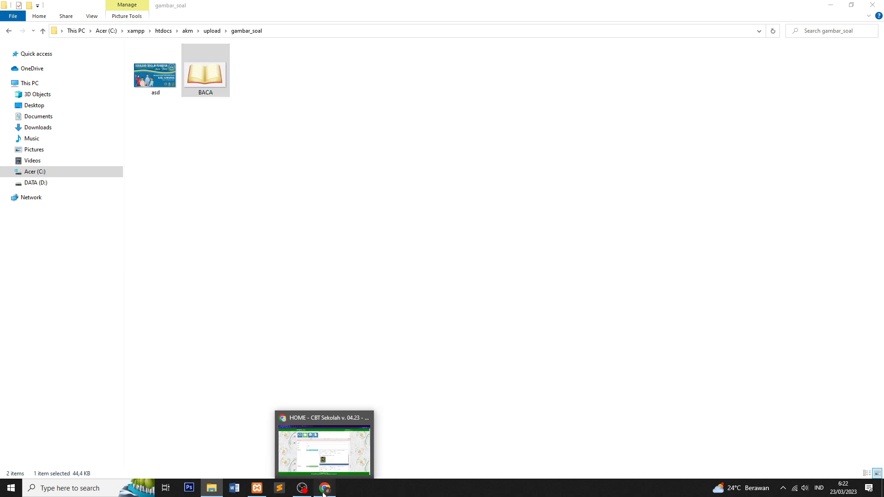
scroll(323, 166, down, 3)
scroll(349, 166, up, 3)
Step: Paste the BACA book picture into answer a, on the line below 'opsi A.5'
scroll(351, 166, down, 2)
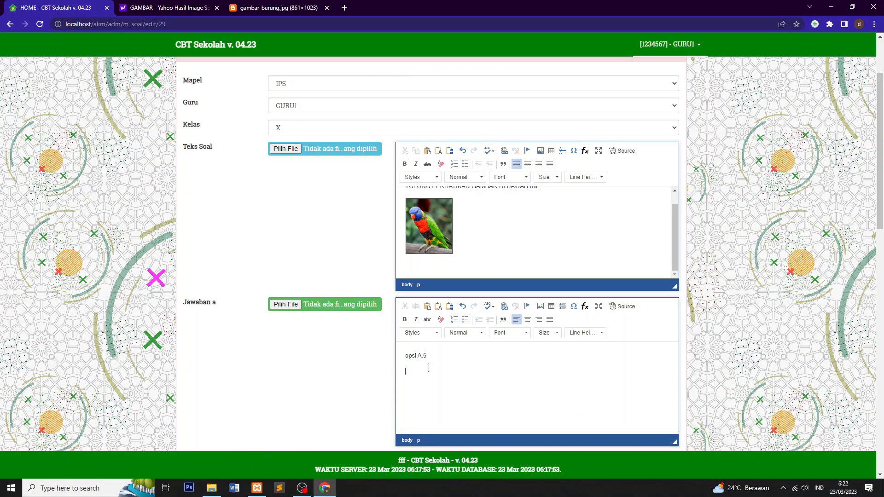
scroll(432, 368, down, 2)
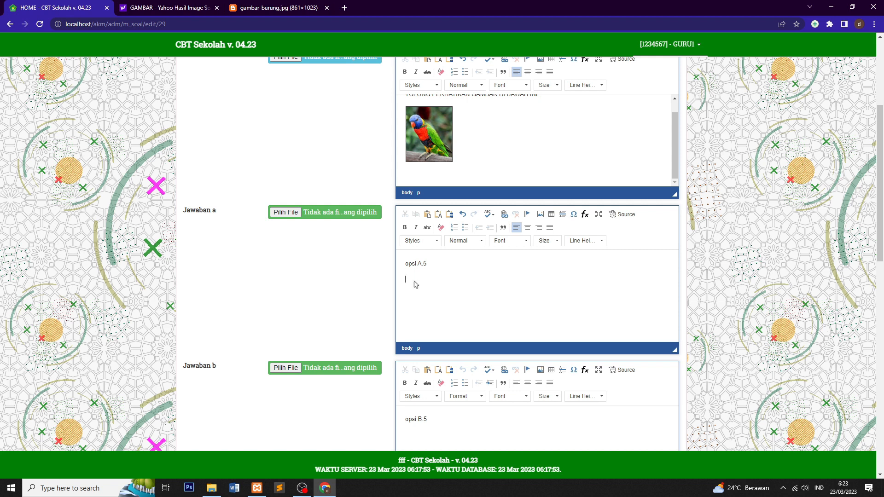
key(ctrl+v)
scroll(414, 283, down, 1)
scroll(527, 286, down, 3)
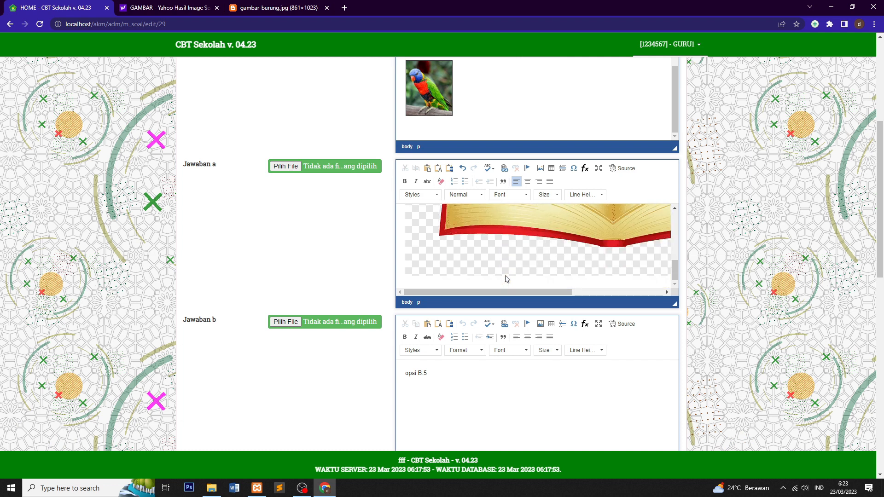
scroll(495, 274, down, 3)
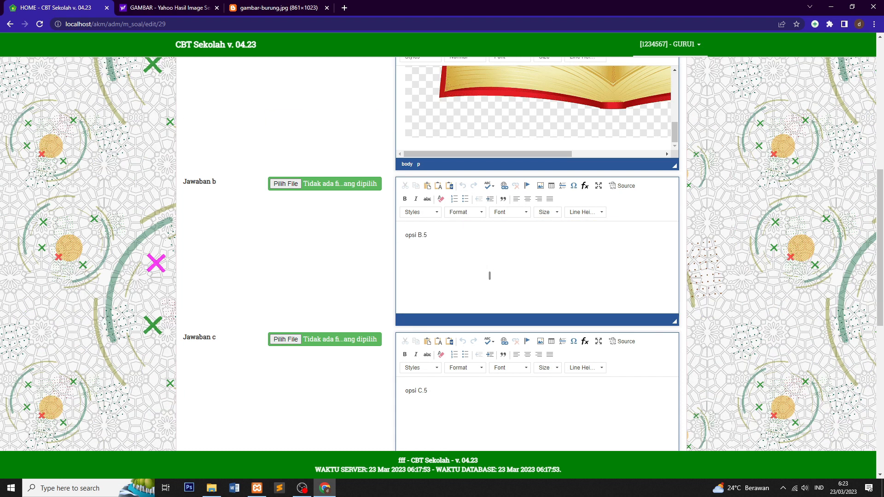
click(423, 257)
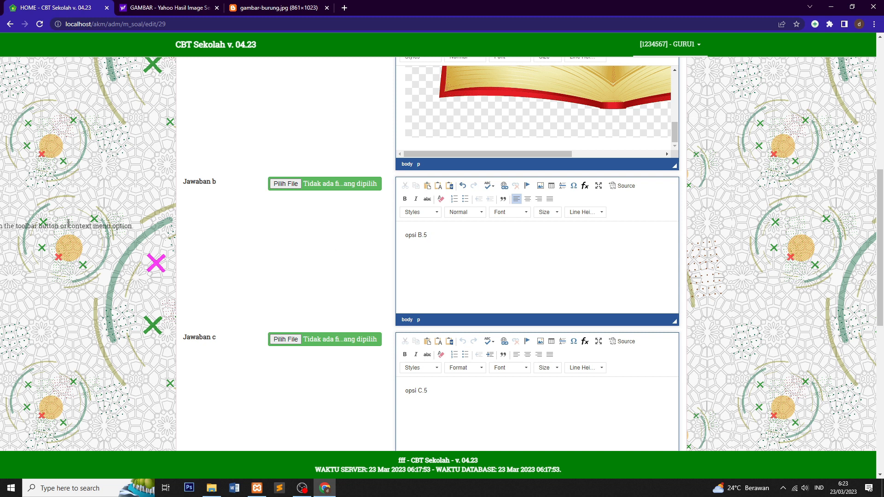
Step: Undo the failed paste in answer b and change its text from 'opsi B.5' to 'opsi 3'
key(ctrl+z)
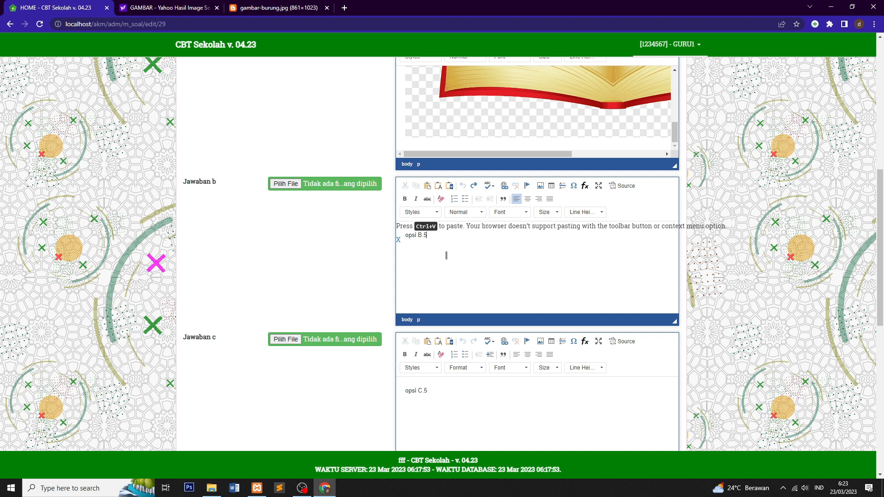
key(BackSpace)
key(ctrl+z)
key(BackSpace)
key(BackSpace)
key(BackSpace)
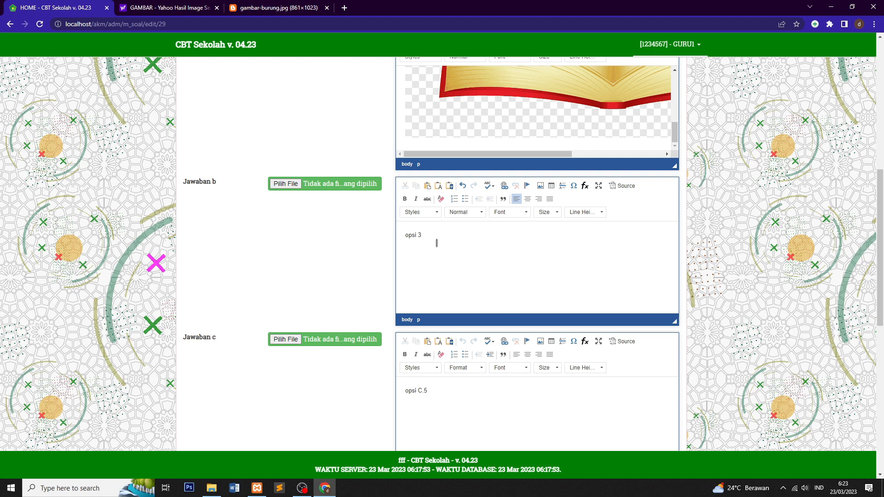
scroll(436, 243, up, 8)
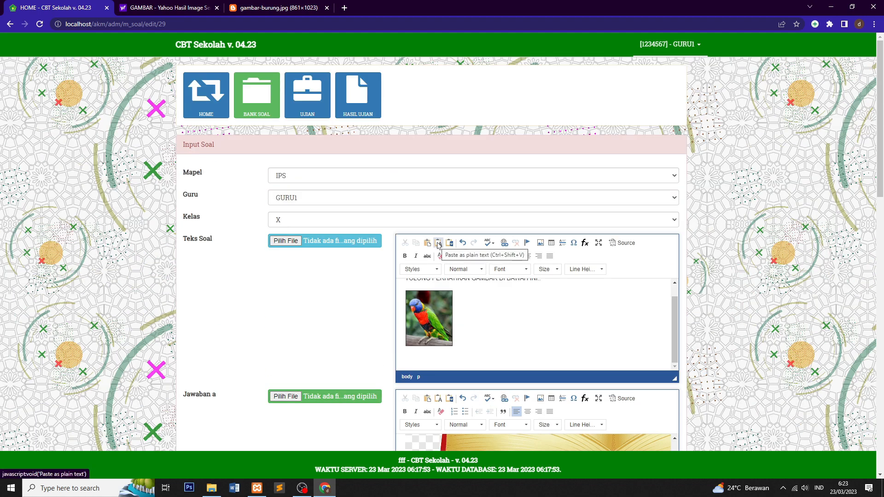
scroll(438, 244, down, 4)
scroll(438, 244, down, 3)
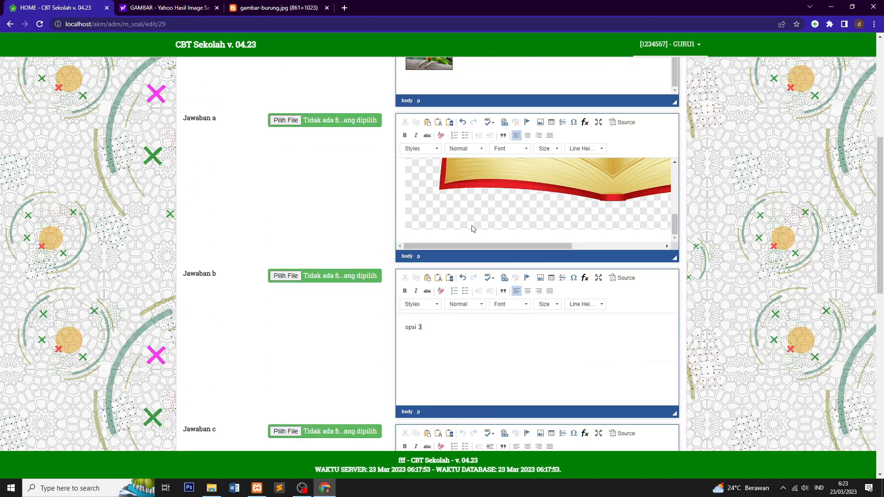
scroll(408, 244, down, 4)
scroll(378, 225, up, 2)
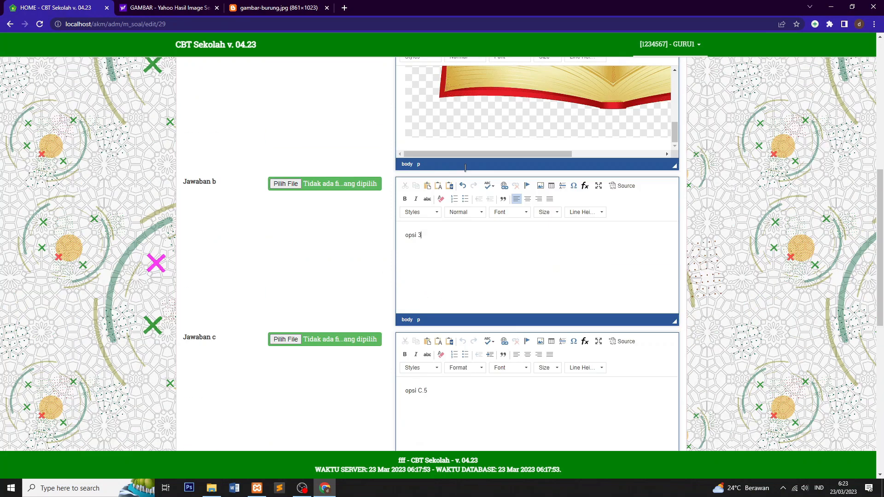
scroll(411, 247, down, 9)
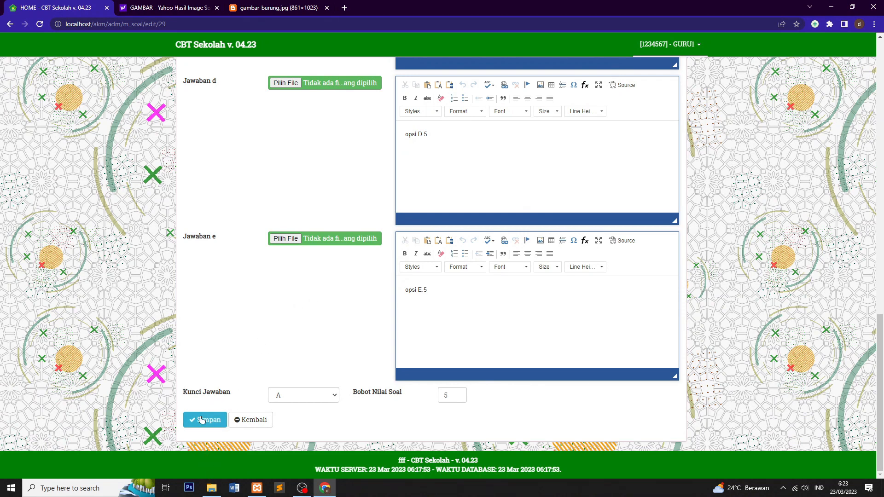
scroll(551, 309, up, 9)
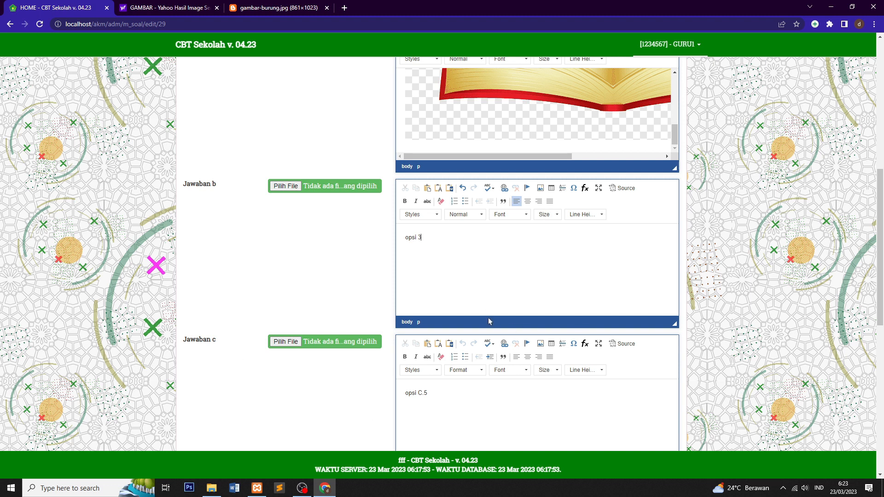
Step: Launch Snipping Tool, then search Chrome images for 'soal mtk' and preview a math worksheet
click(69, 492)
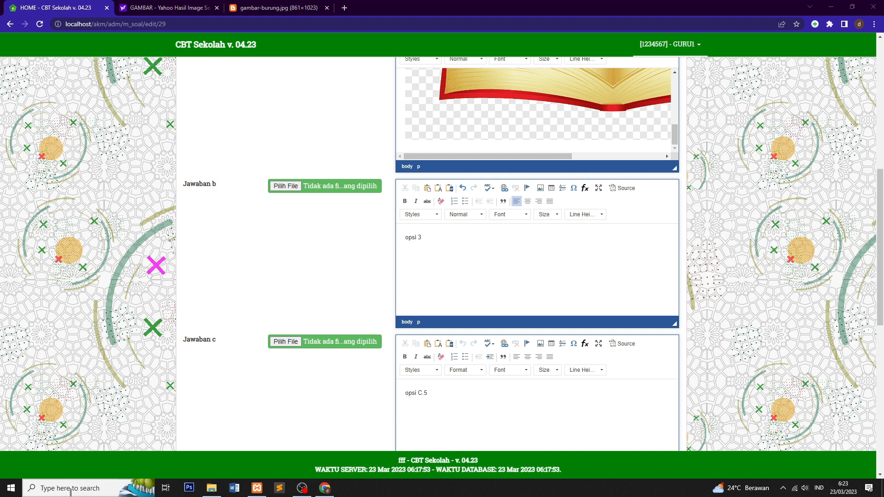
text(SNOIPP)
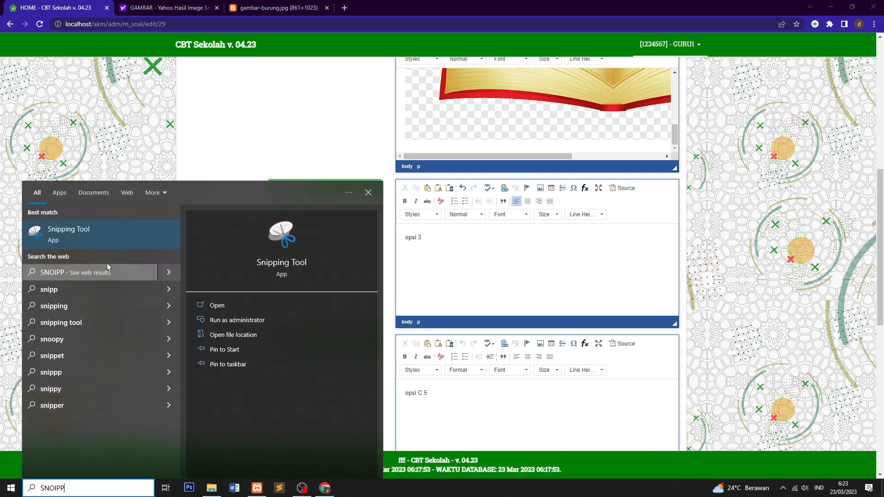
click(114, 238)
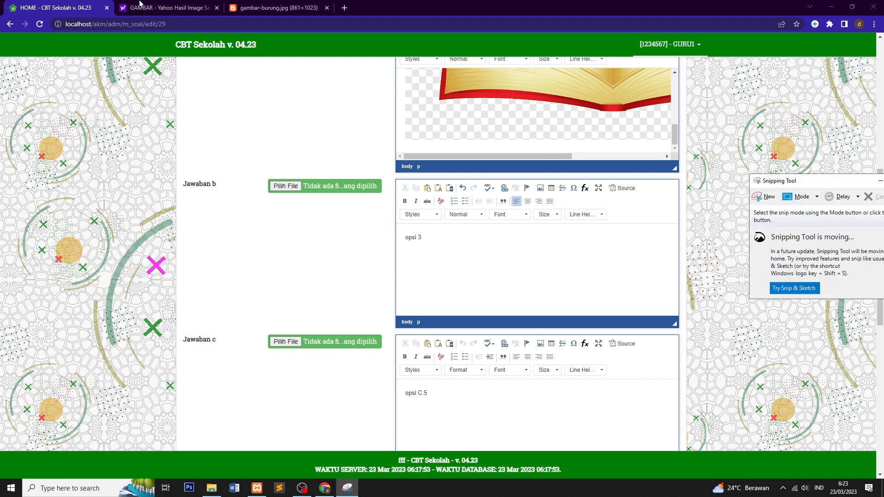
click(243, 7)
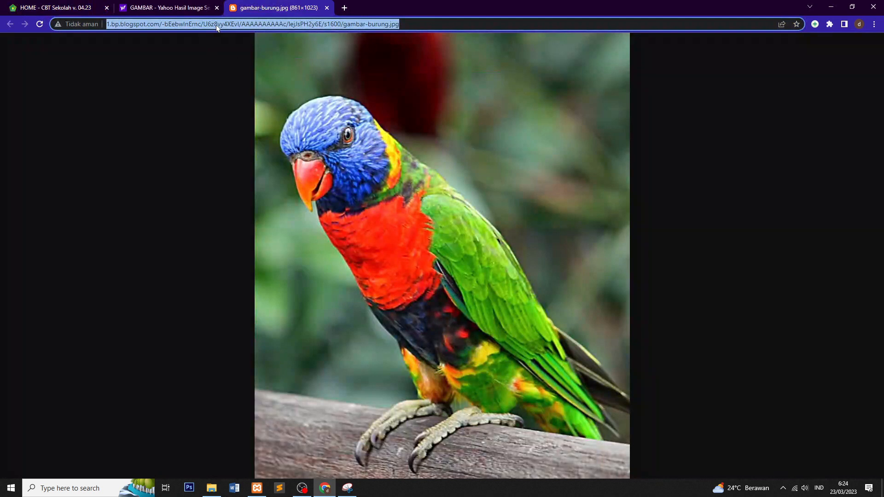
text(SOAL M)
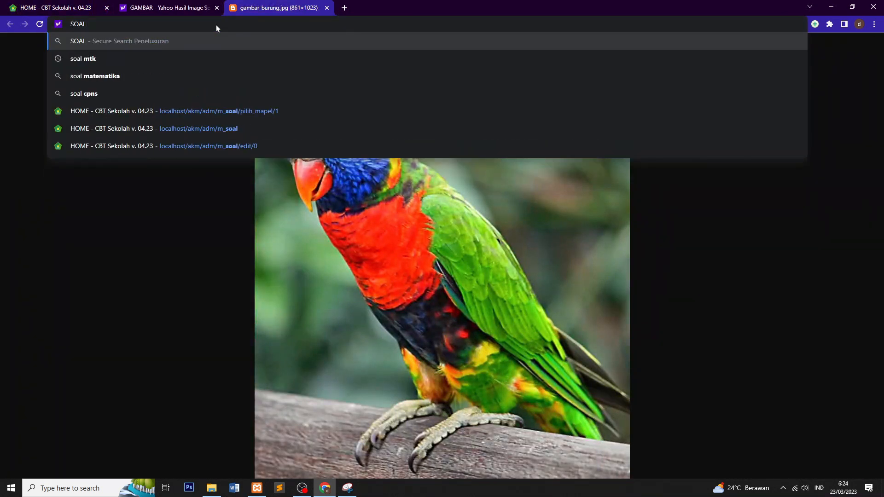
text(TK)
key(Return)
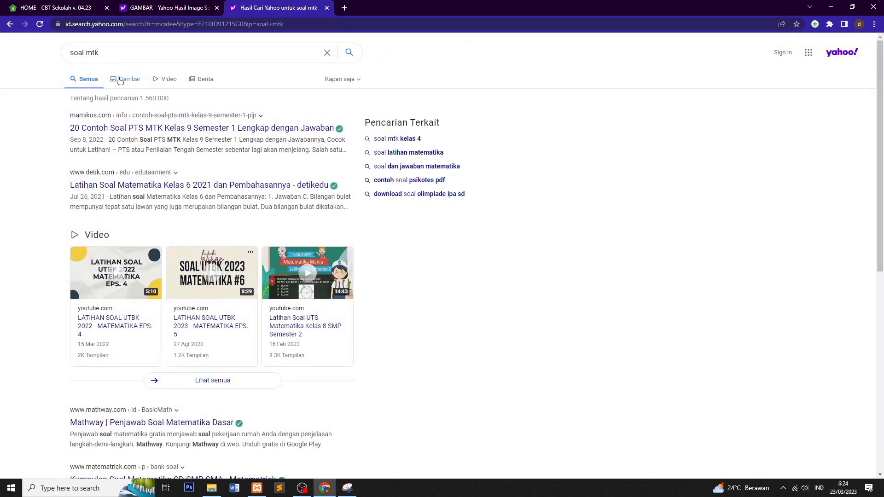
click(120, 80)
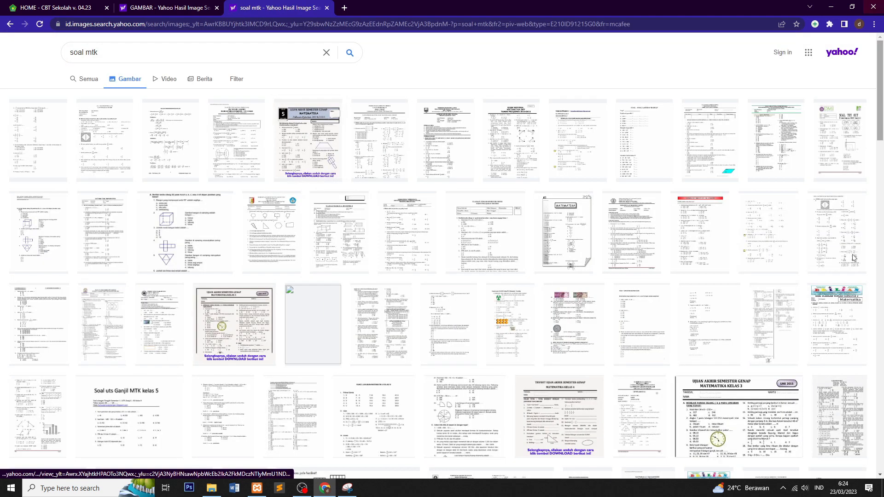
click(68, 224)
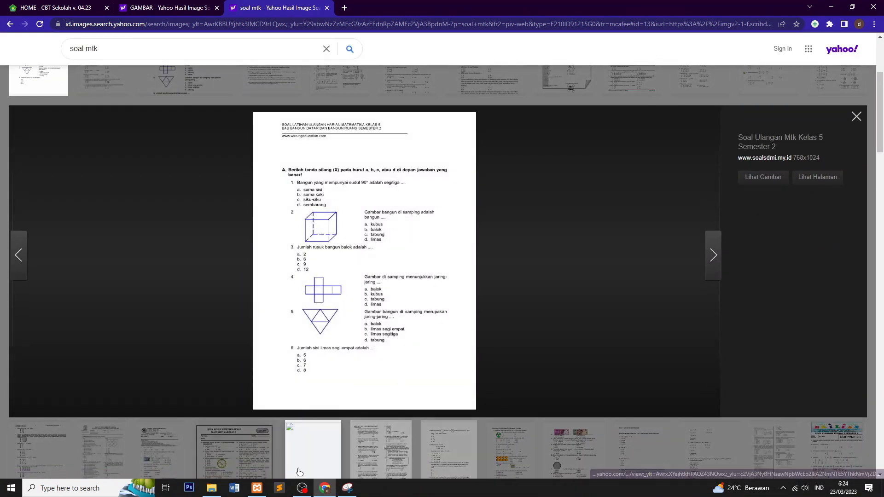
Step: Snip the worksheet's first question with its options and choose Save As
click(347, 489)
click(765, 198)
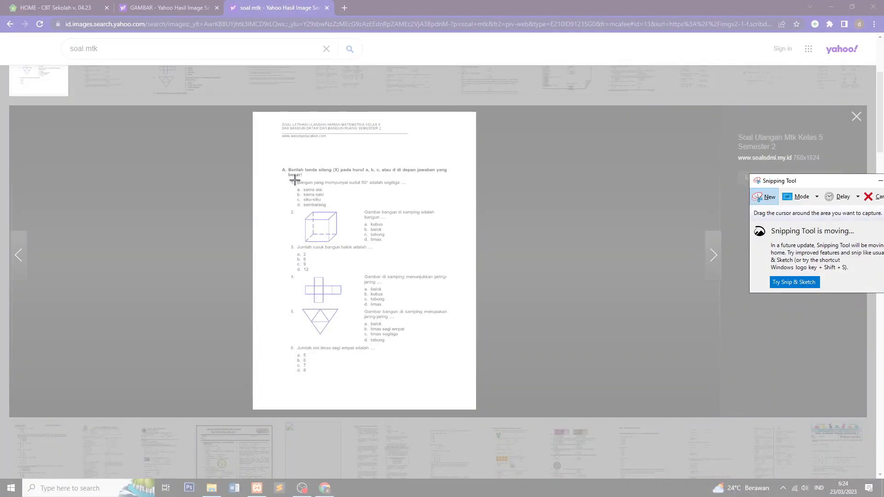
drag(295, 180, 440, 210)
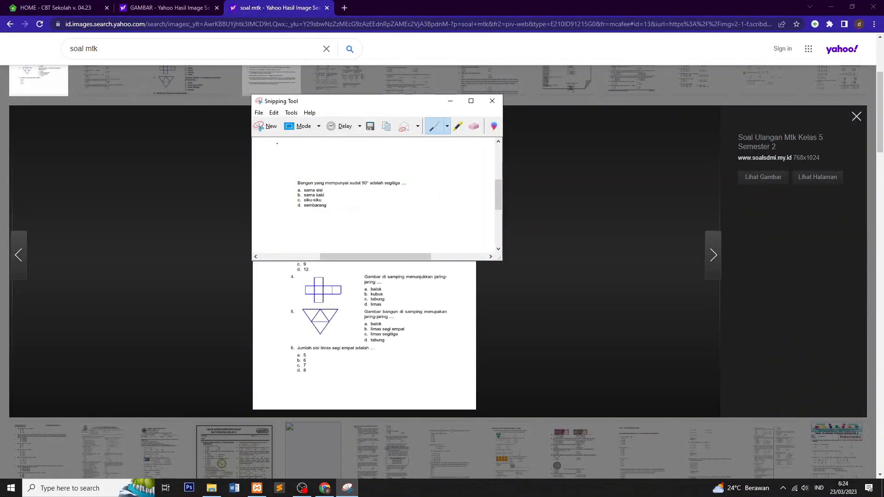
click(259, 113)
click(295, 137)
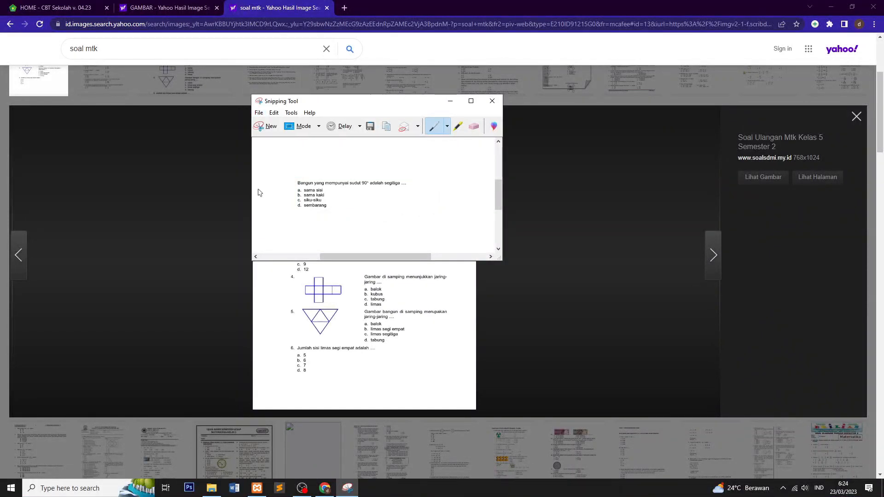
click(396, 256)
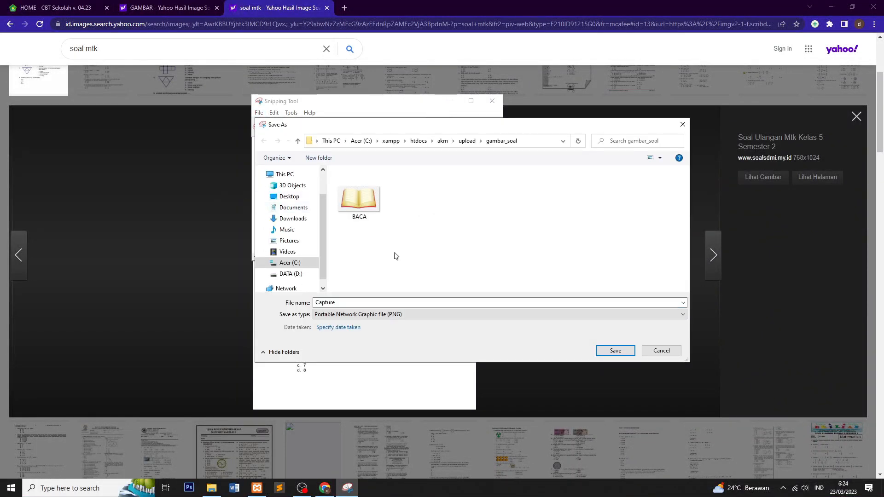
Step: Save the capture in upload/gambar_soal as 'SOAL MTK', then minimize Snipping Tool and return to CBT Sekolah
key(BackSpace)
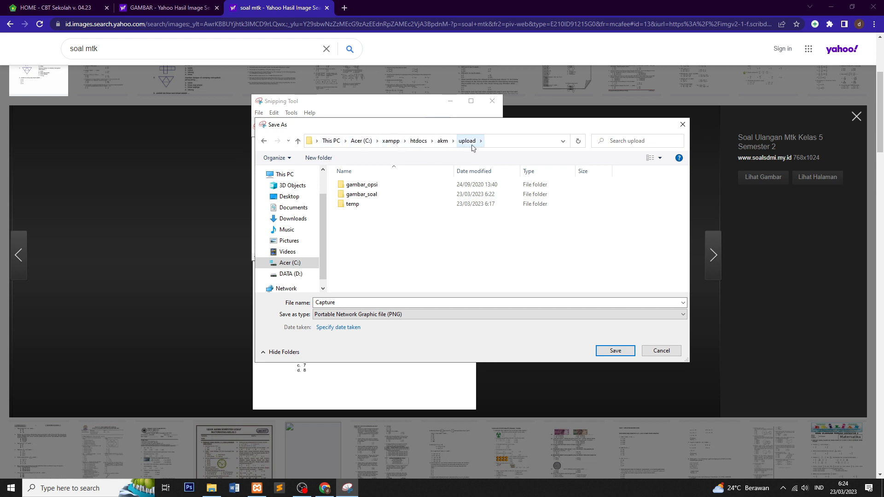
double_click(401, 197)
double_click(337, 302)
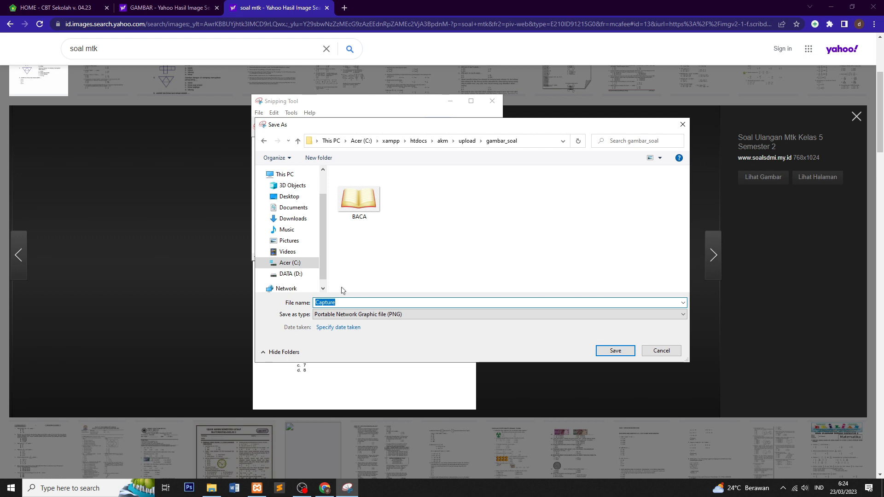
text(M)
text(SOAL )
text(MTK)
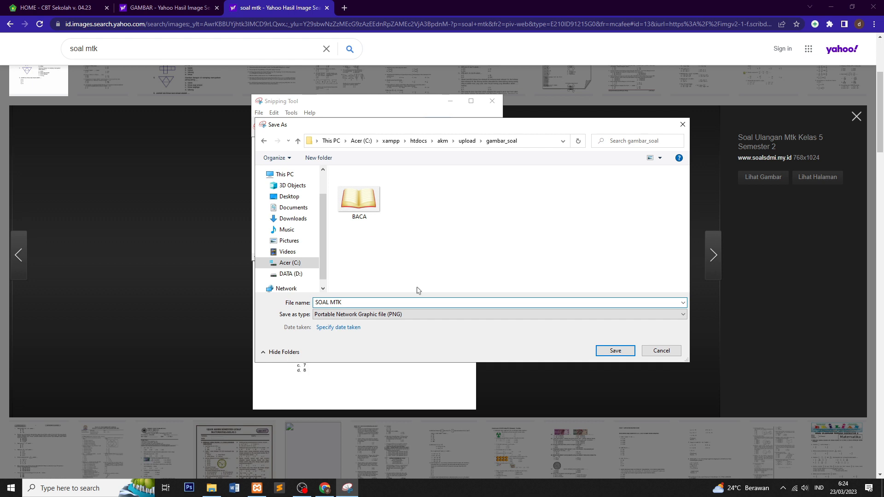
click(615, 351)
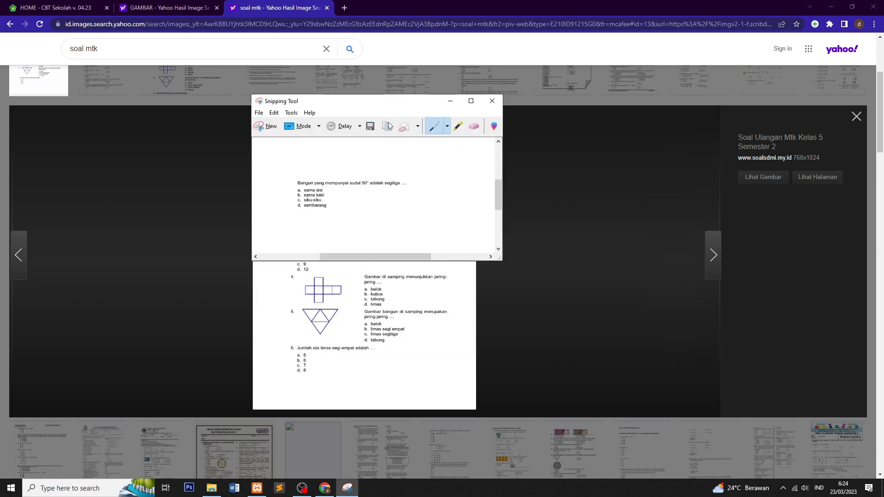
click(451, 101)
click(57, 8)
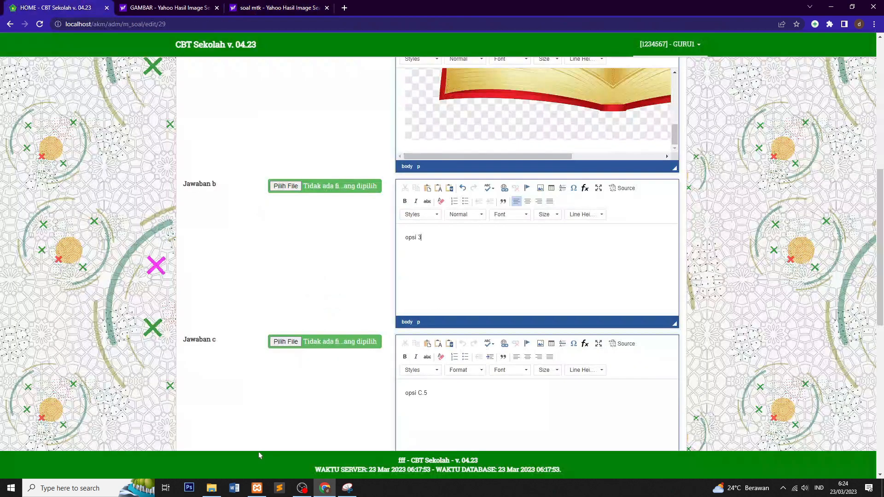
Step: Copy the SOAL MTK image file from the gambar_soal folder in File Explorer
click(210, 490)
click(258, 91)
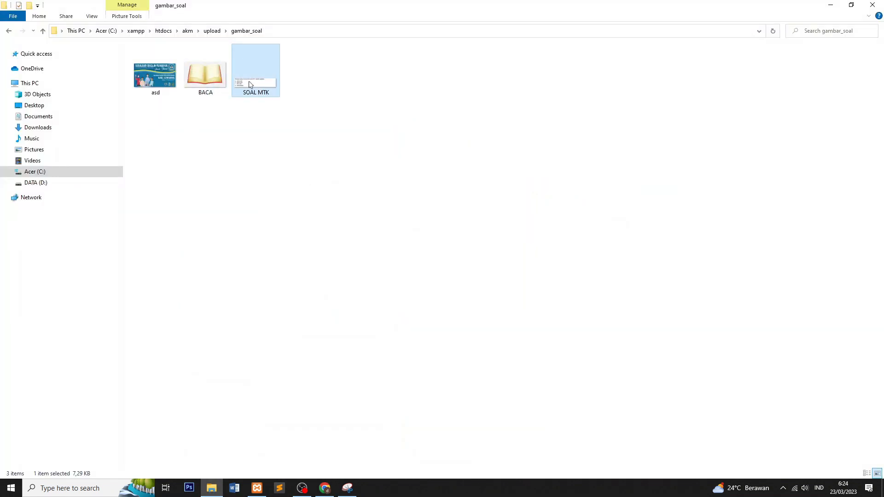
right_click(252, 90)
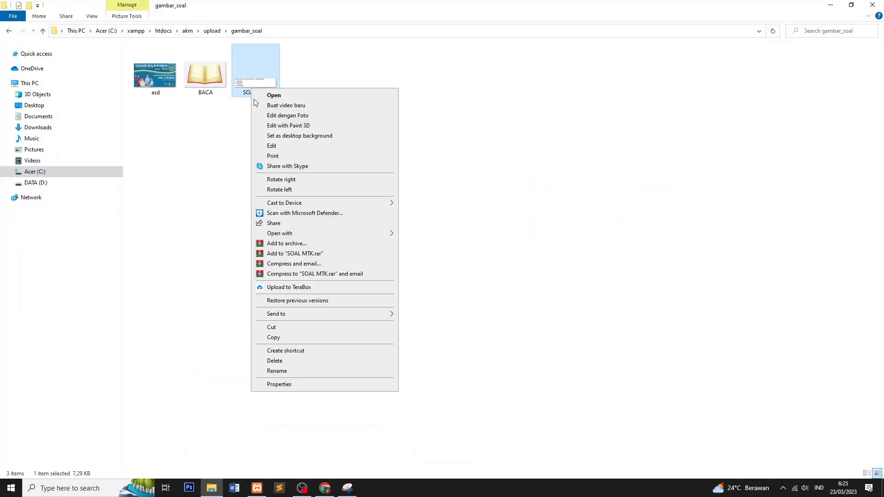
click(284, 340)
Step: Paste the SOAL MTK picture into answer b, below 'opsi 3'
click(324, 488)
scroll(493, 316, down, 1)
scroll(474, 267, up, 3)
scroll(460, 318, down, 1)
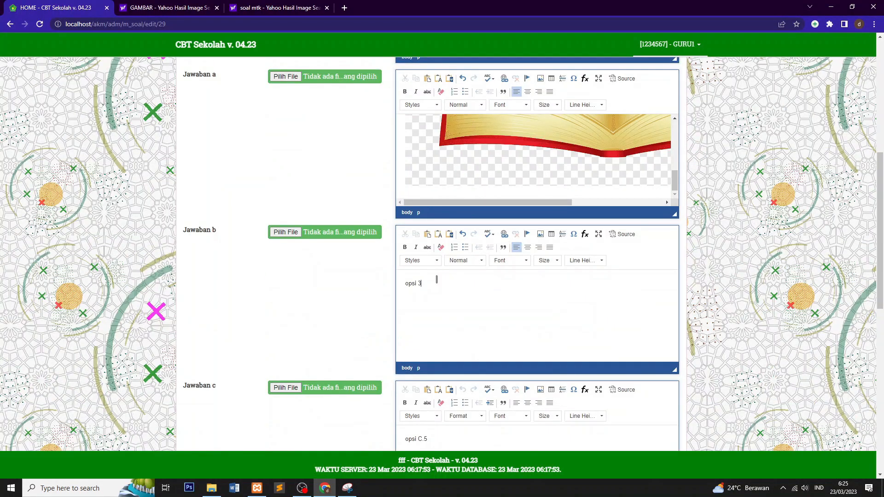
key(ctrl+v)
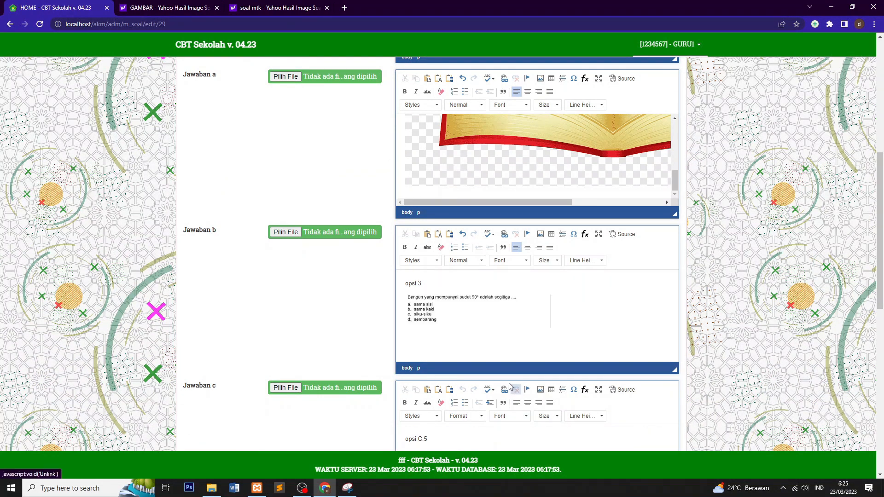
click(440, 308)
click(491, 337)
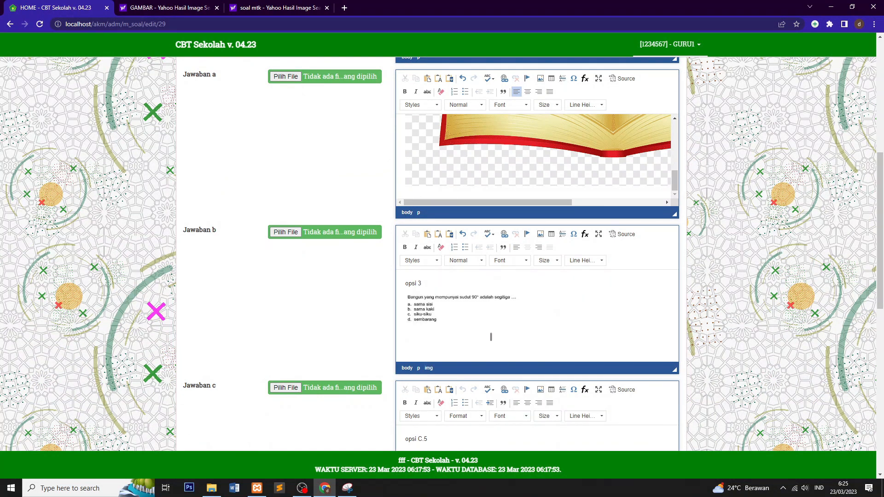
scroll(431, 225, down, 10)
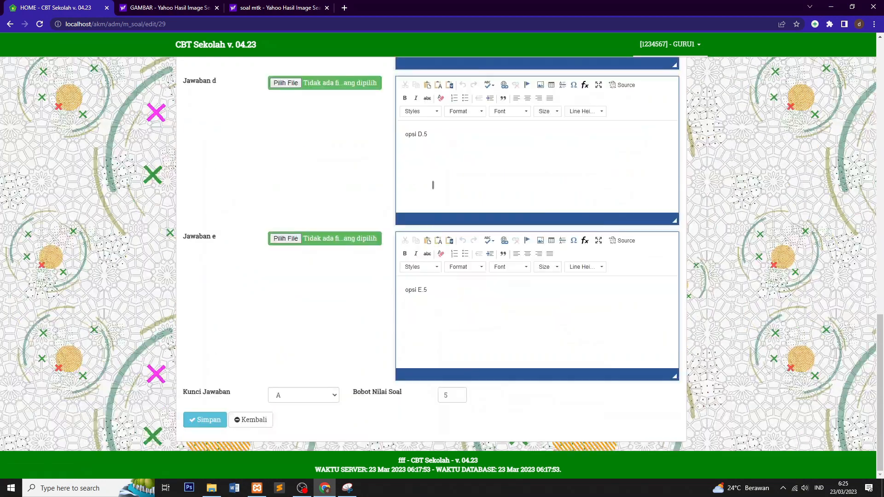
scroll(433, 184, up, 4)
scroll(414, 198, down, 4)
click(203, 420)
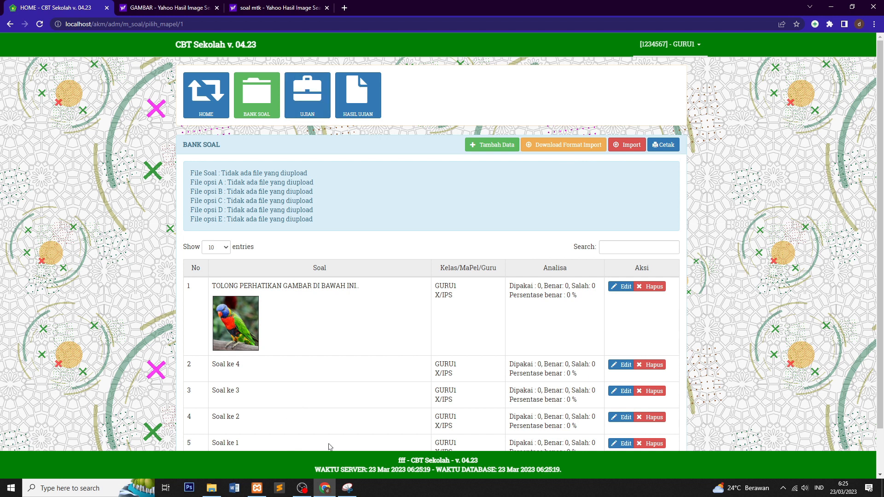
click(860, 24)
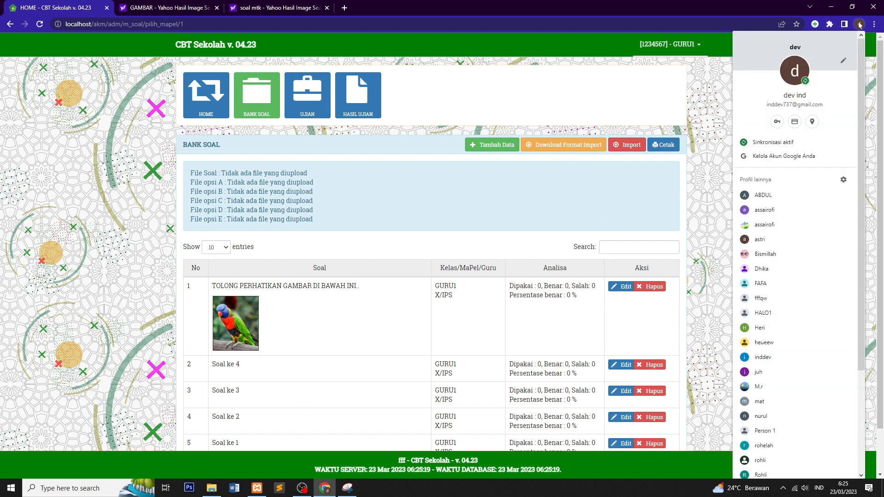
Step: In another Chrome profile window, load the CBT Sekolah login page at localhost/akm/adm/login
click(479, 187)
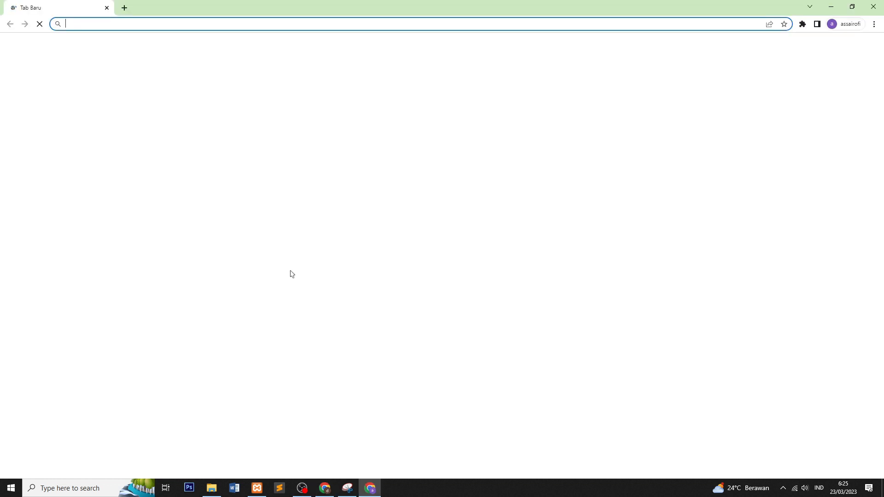
click(325, 488)
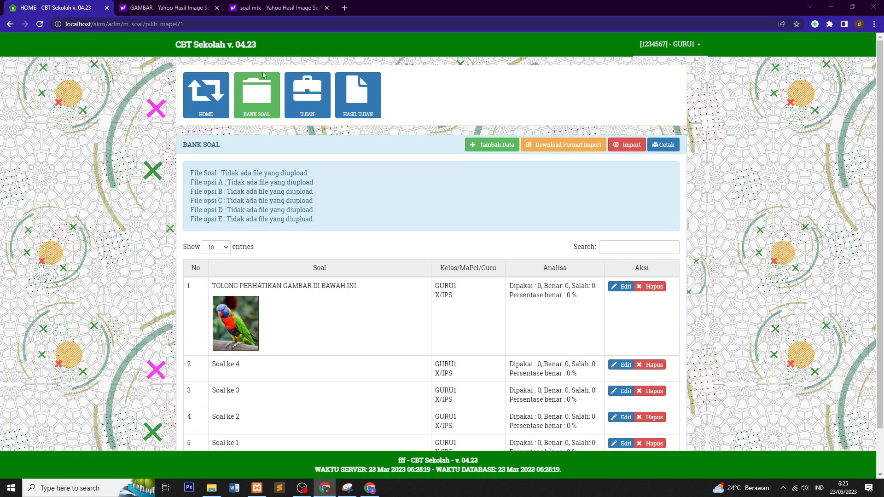
click(370, 489)
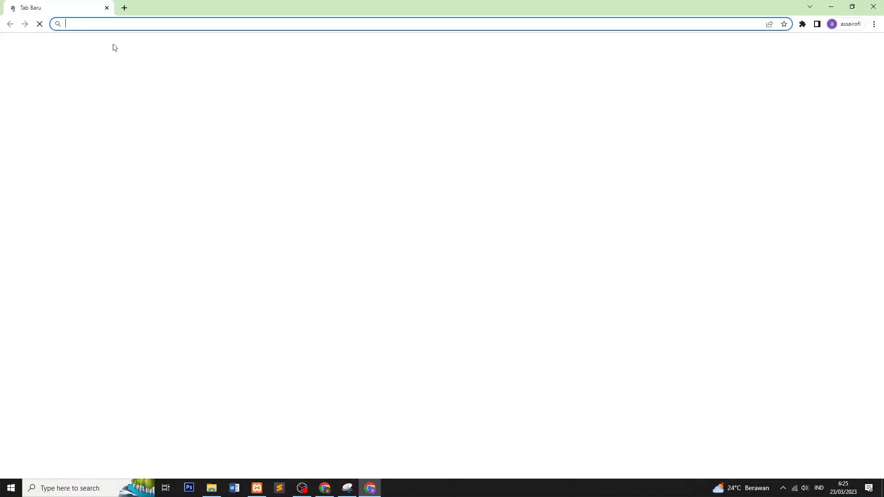
text(LOCALHLKHS)
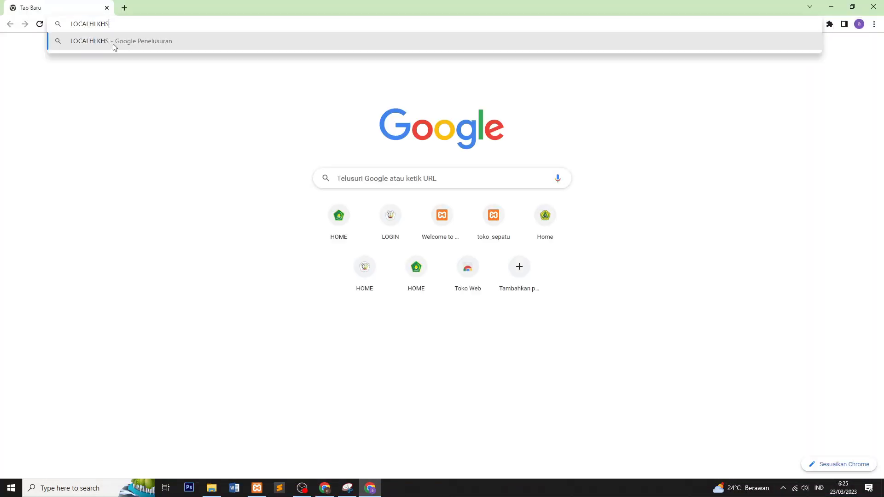
key(BackSpace)
key(BackSpace)
key(BackSpace)
key(BackSpace)
key(BackSpace)
text(LHOST/AKM)
key(Return)
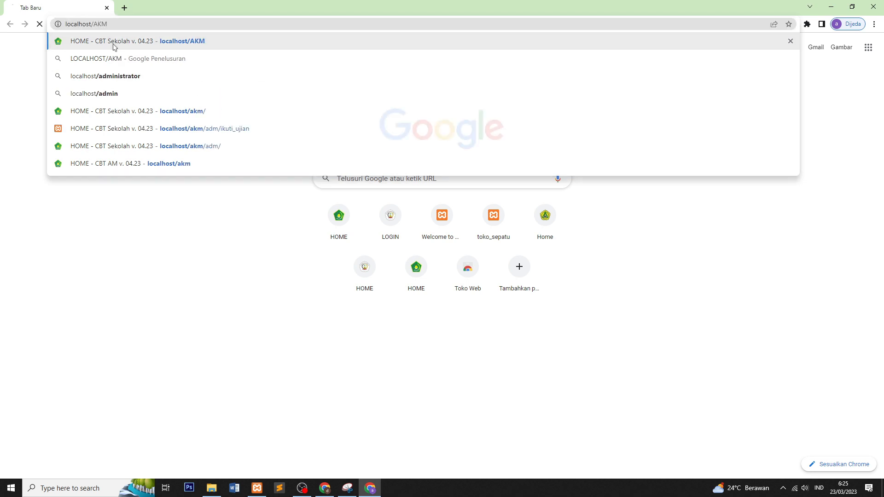
key(Caps_Lock)
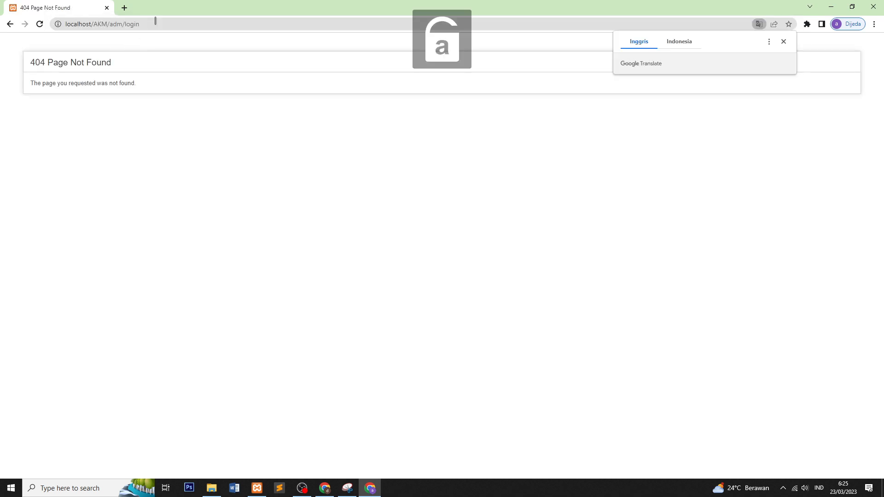
drag(95, 25, 189, 25)
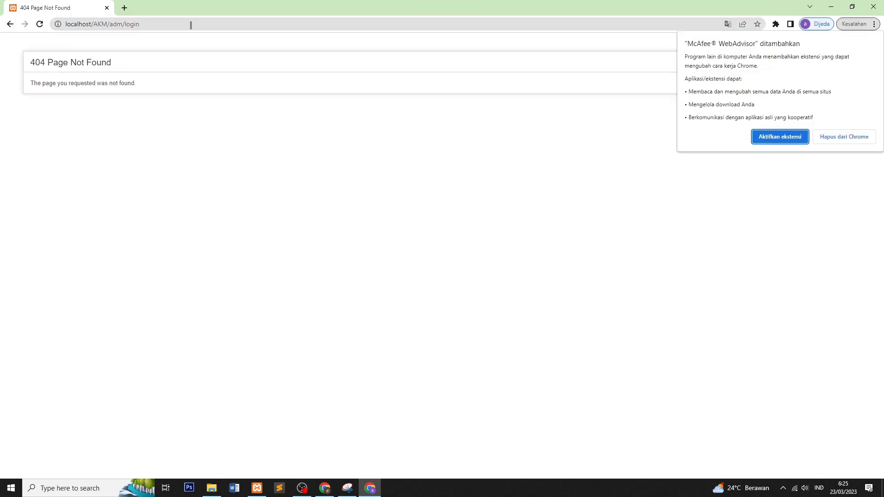
key(Caps_Lock)
key(Caps_Lock)
click(190, 25)
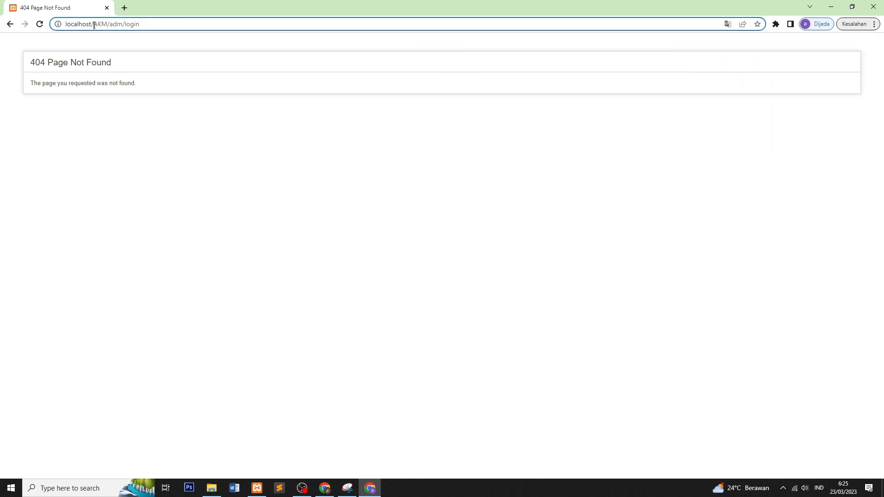
drag(94, 26, 286, 37)
text(akm/adm/login)
key(Return)
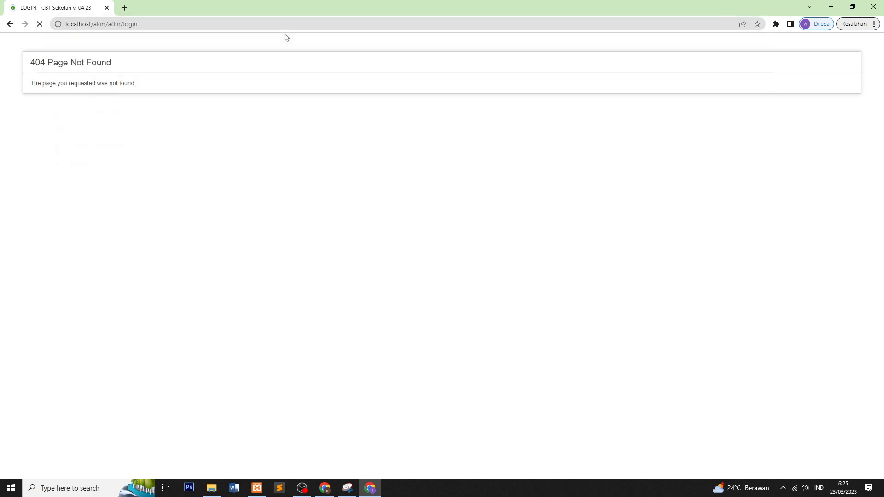
Step: Replace the autofilled credentials with the student's username and password and log in
double_click(436, 192)
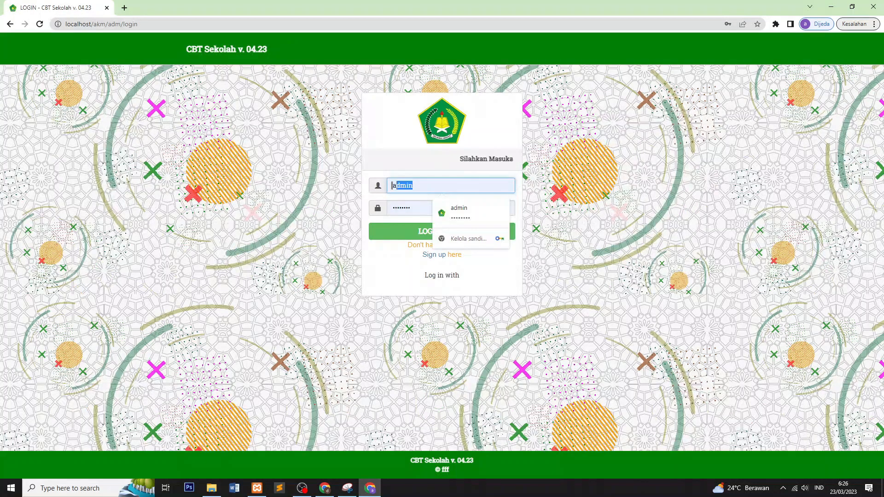
key(BackSpace)
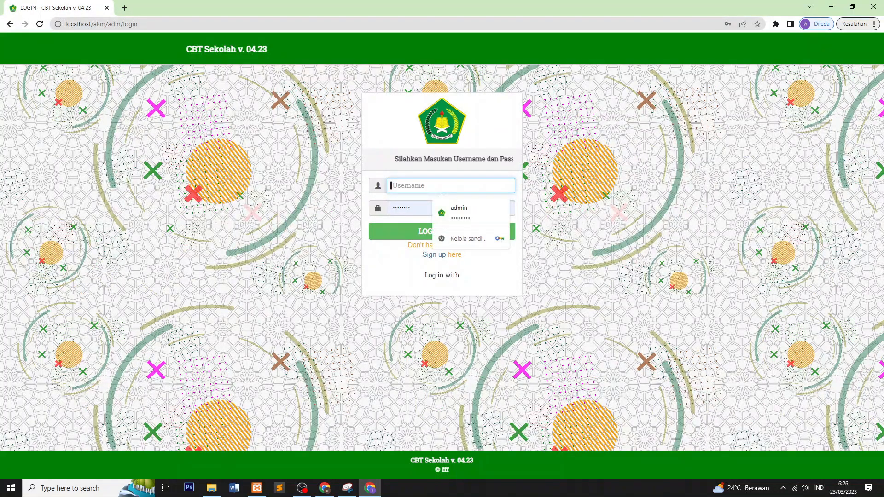
text(12)
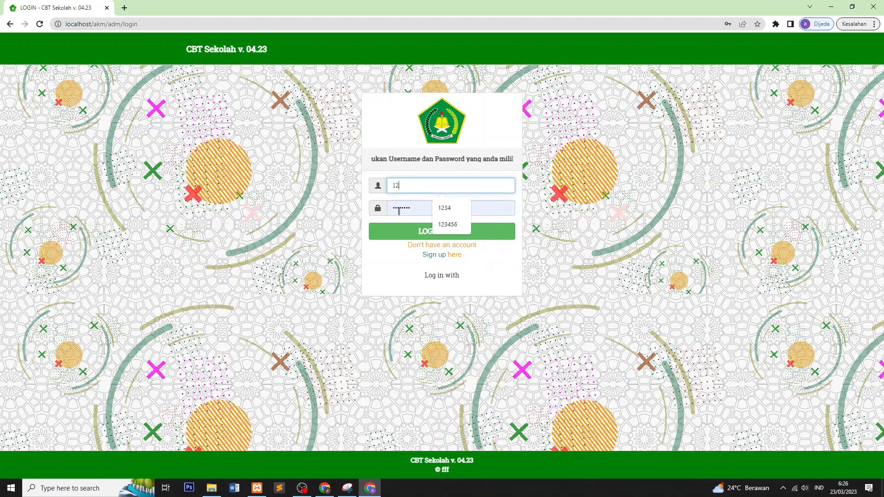
text(345)
click(399, 211)
double_click(388, 210)
key(BackSpace)
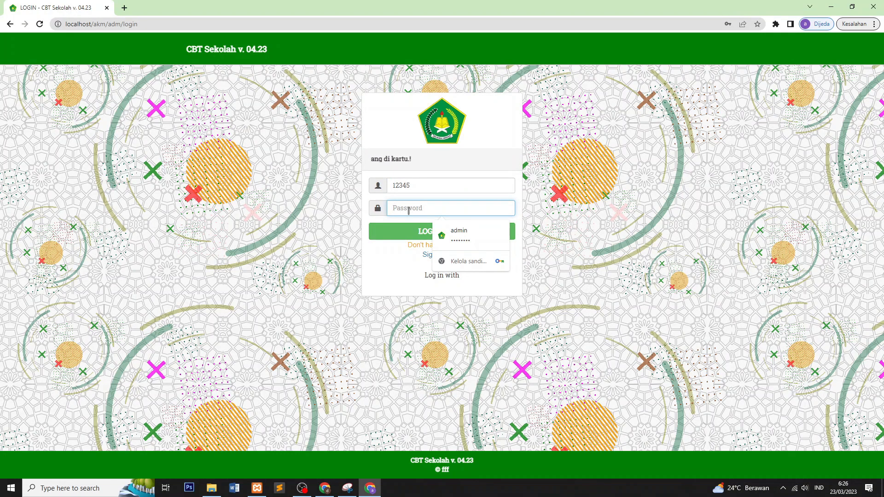
text(12)
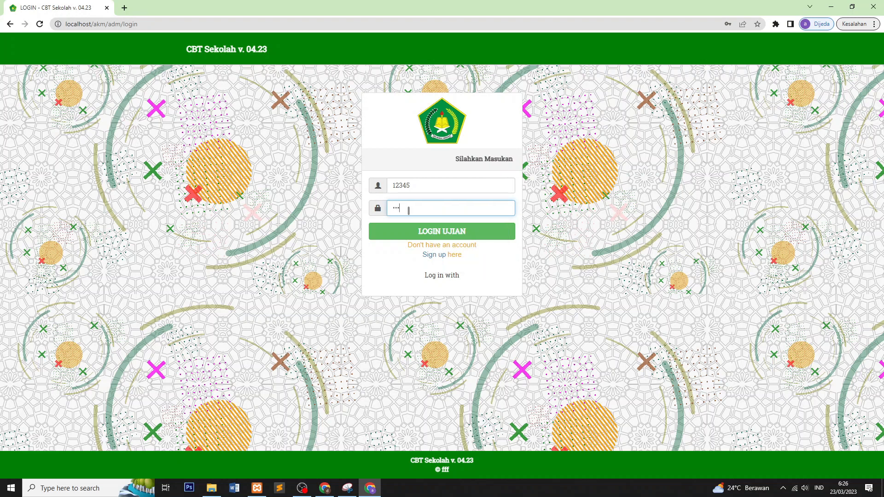
click(445, 240)
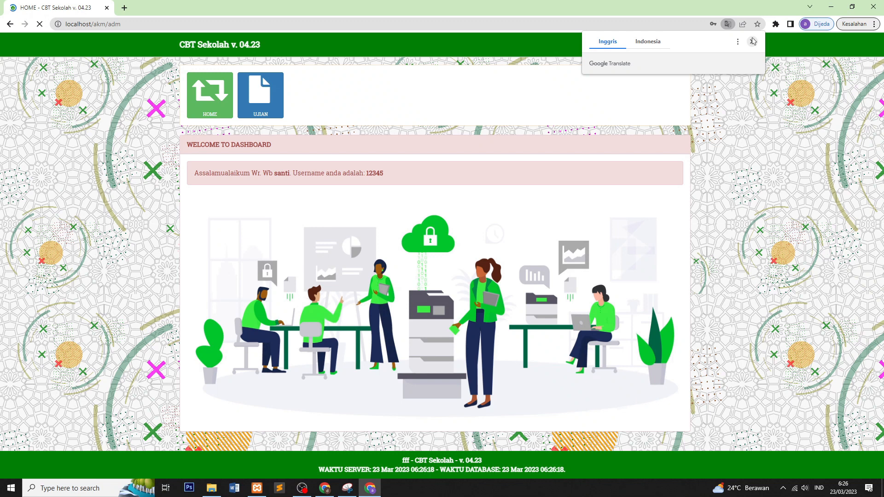
Step: Check the student's exam list, which shows no exams, then return to the teacher's window
click(753, 42)
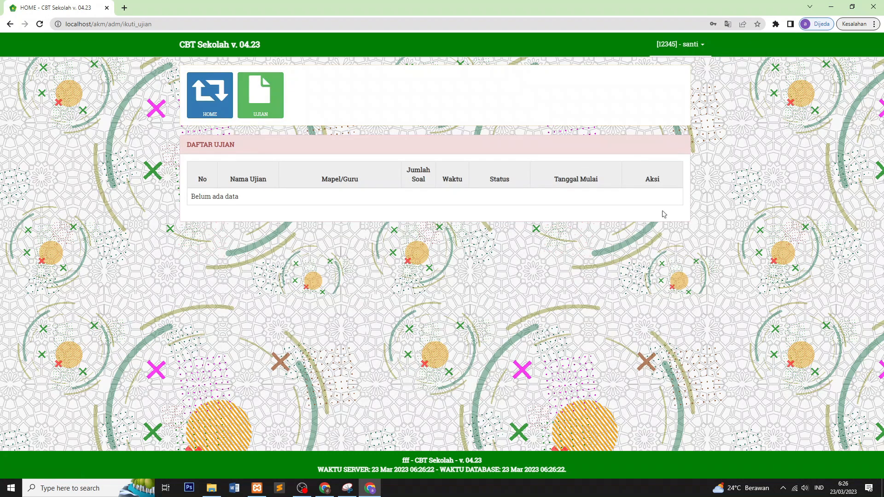
click(207, 102)
click(276, 109)
click(217, 111)
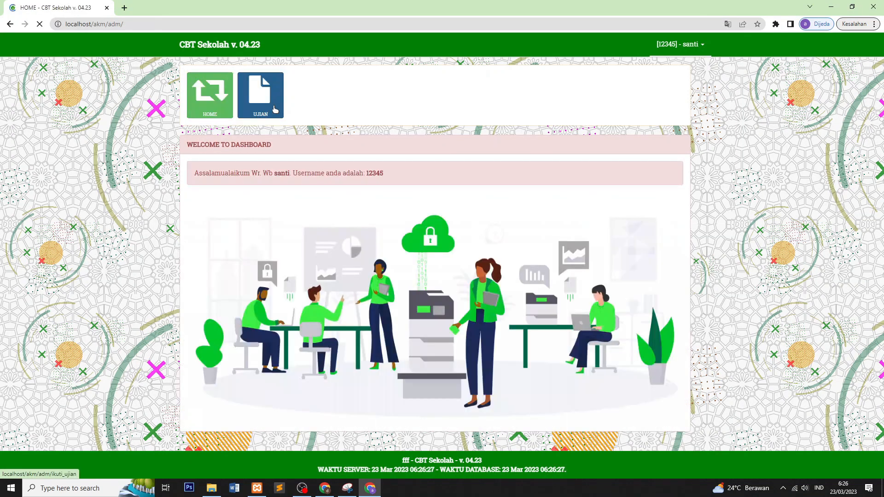
click(260, 109)
click(233, 110)
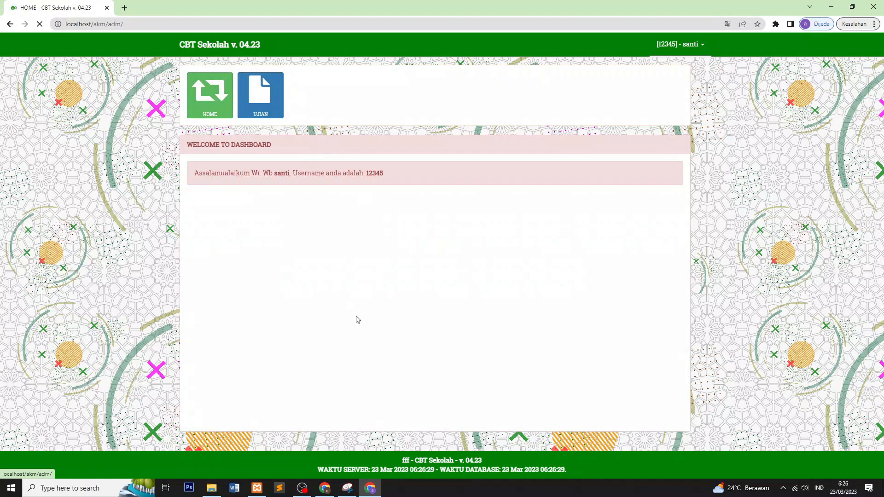
click(325, 488)
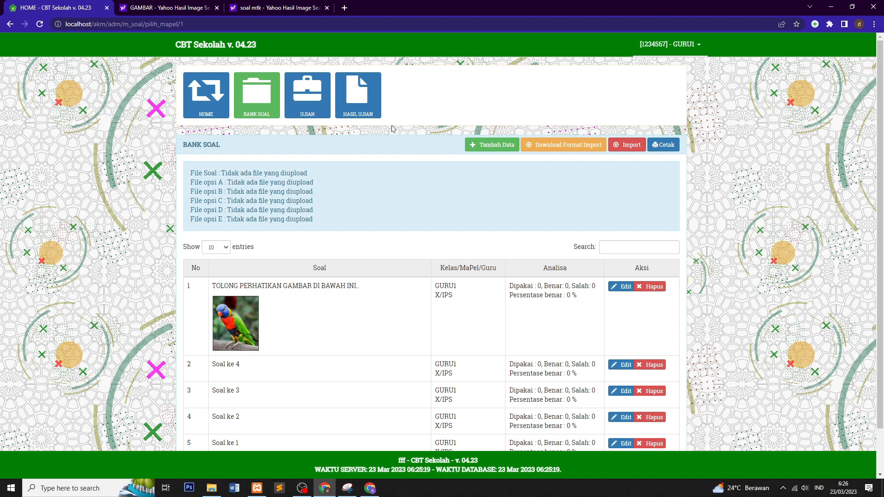
Step: Add a new exam named 'Ujian Akhir Semester' for subject IPS with 5 questions
click(308, 104)
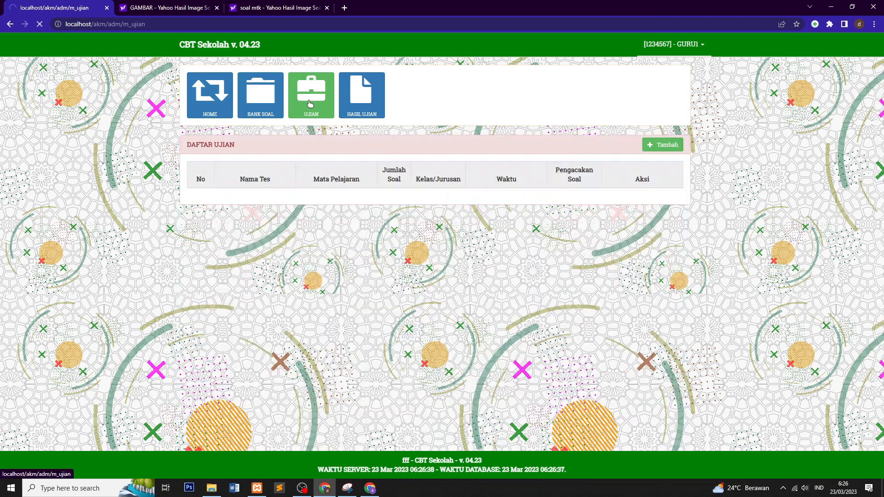
click(663, 144)
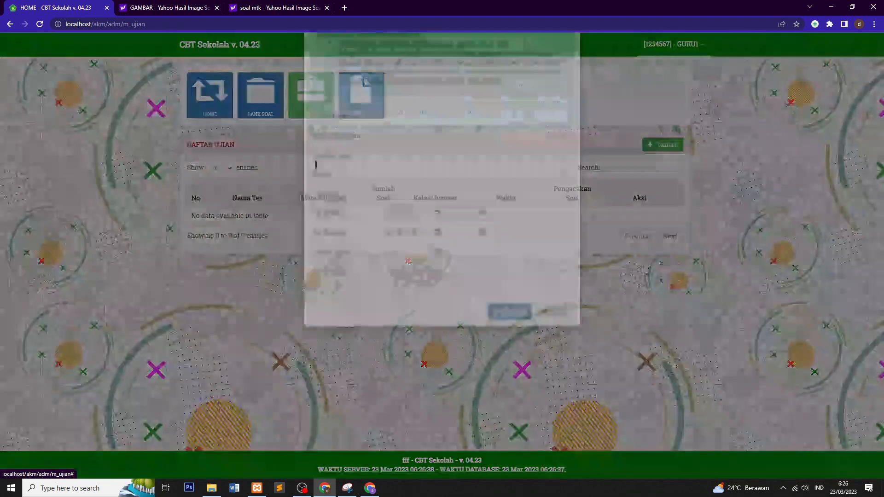
click(397, 178)
click(466, 202)
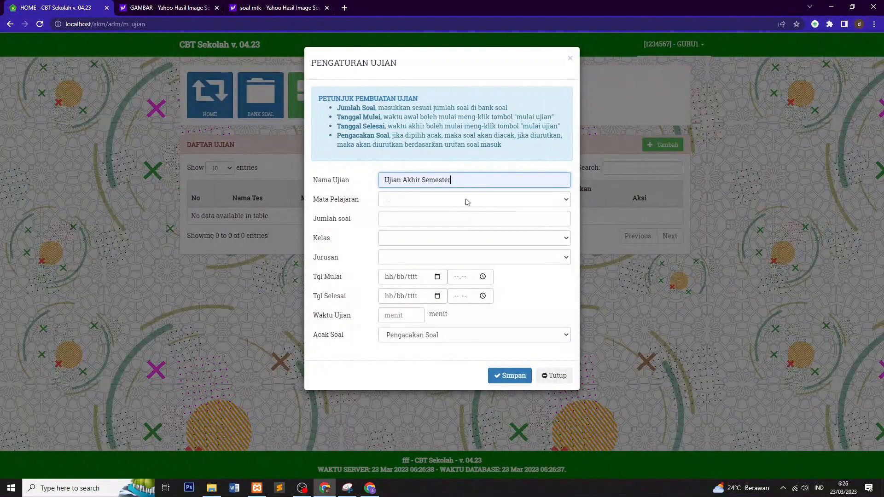
click(400, 204)
click(398, 218)
click(393, 220)
click(435, 237)
Step: Set the exam to class X, major IPS, starting on 23/03/2023
click(397, 240)
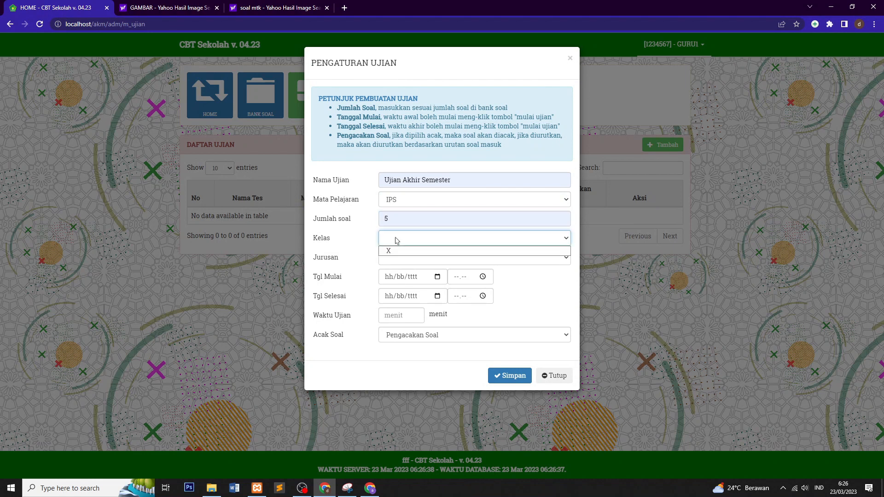
click(393, 251)
click(395, 258)
click(394, 270)
click(434, 278)
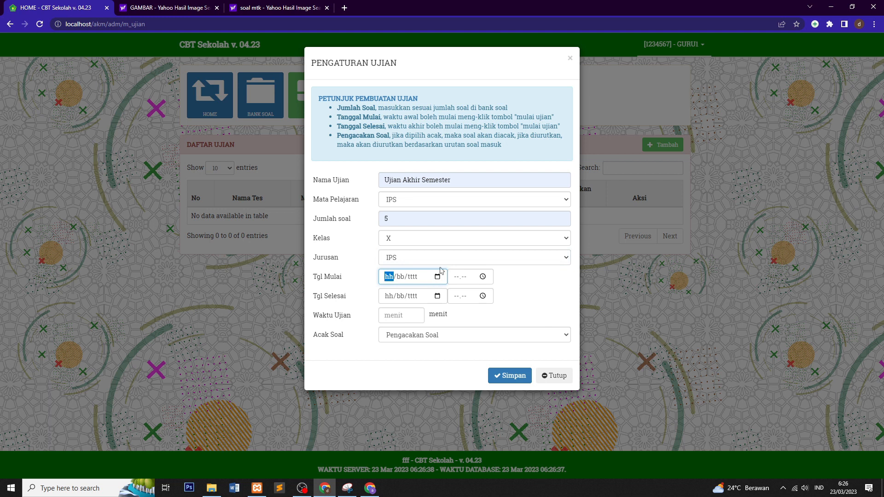
click(437, 277)
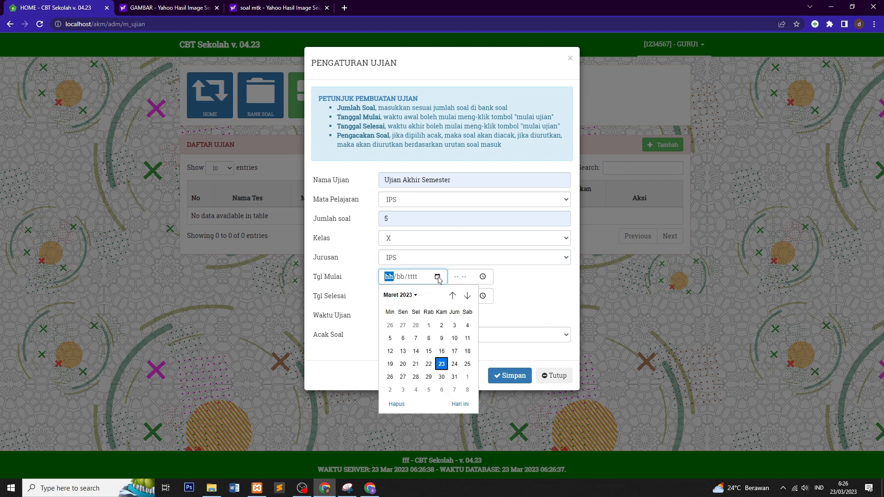
click(442, 364)
click(483, 277)
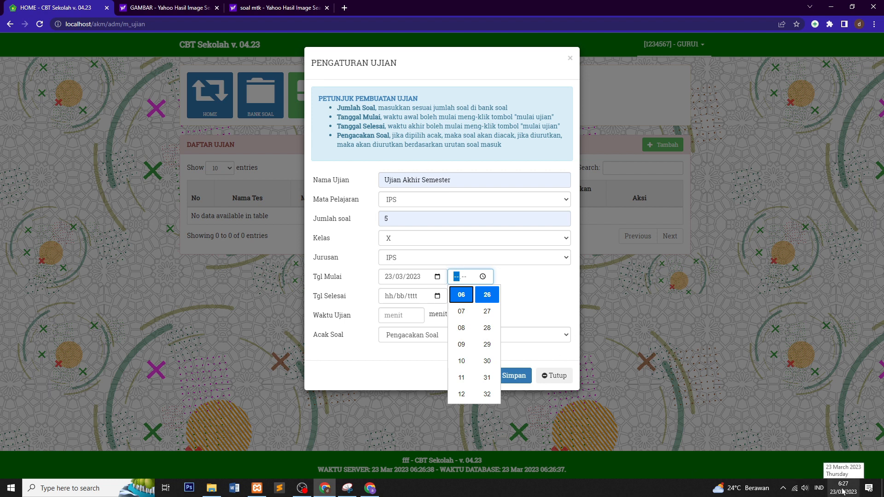
Step: Set the start time to 06.27 and the end to 23/03/2023 at 07.00
click(463, 299)
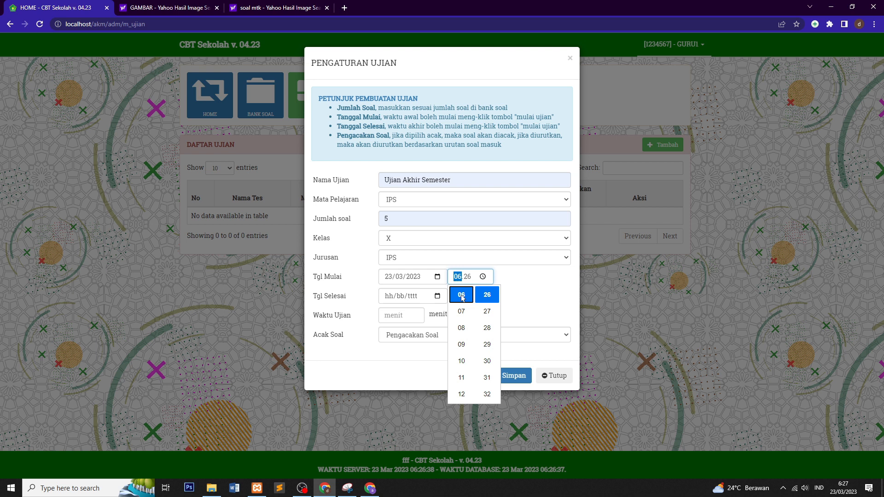
click(487, 314)
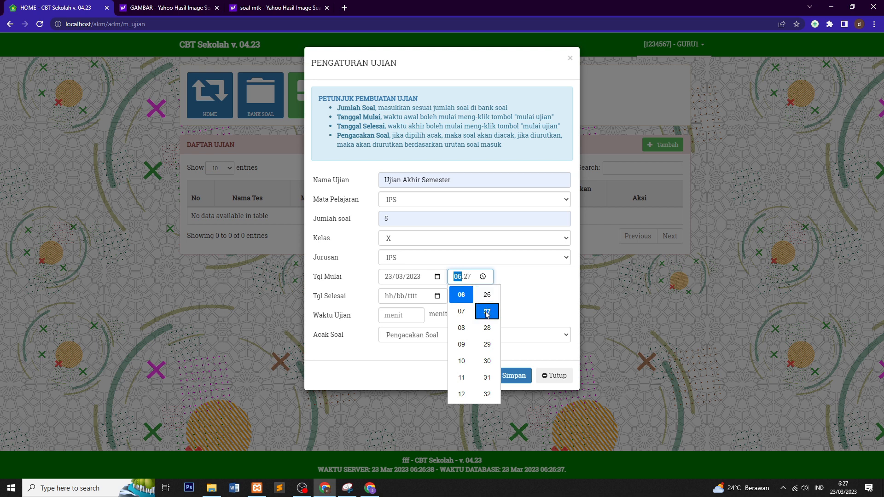
click(514, 284)
click(437, 296)
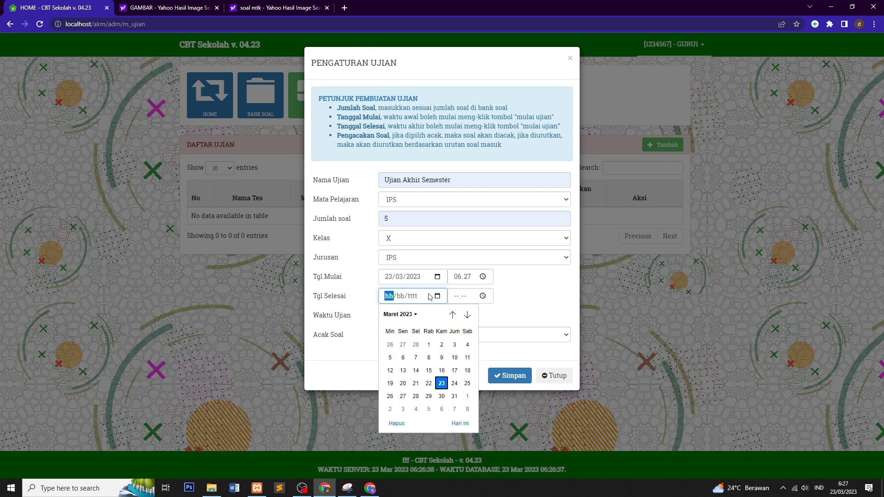
click(442, 384)
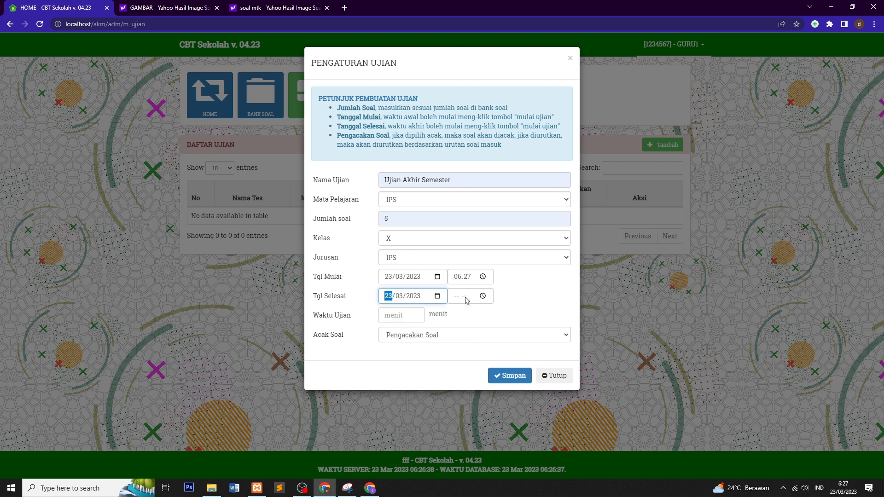
click(483, 296)
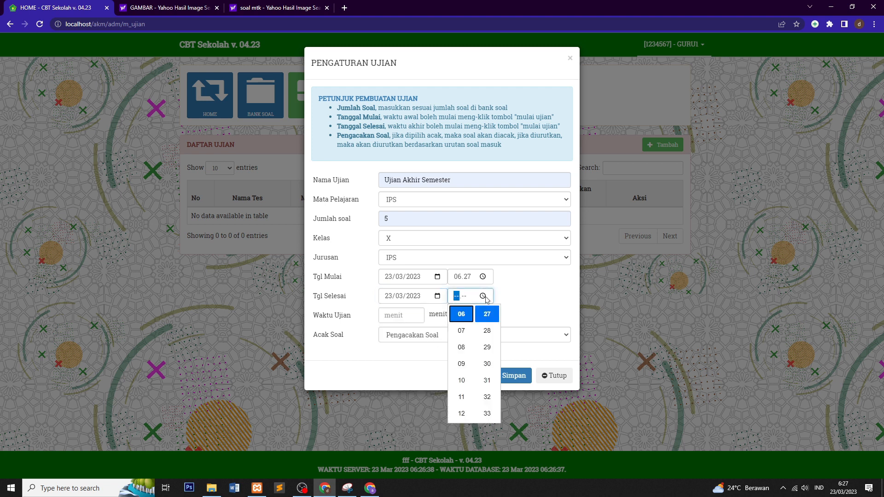
click(462, 331)
scroll(488, 377, down, 4)
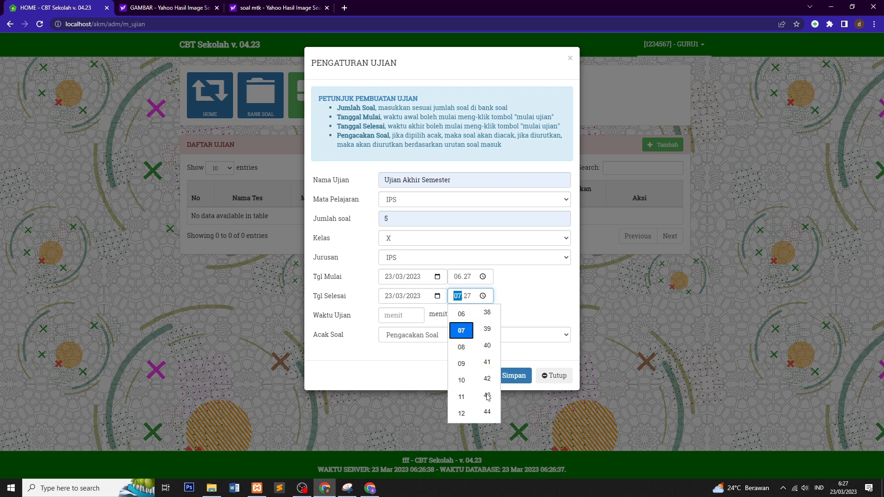
scroll(488, 371, up, 5)
scroll(488, 372, up, 5)
scroll(489, 360, up, 2)
click(487, 331)
click(514, 294)
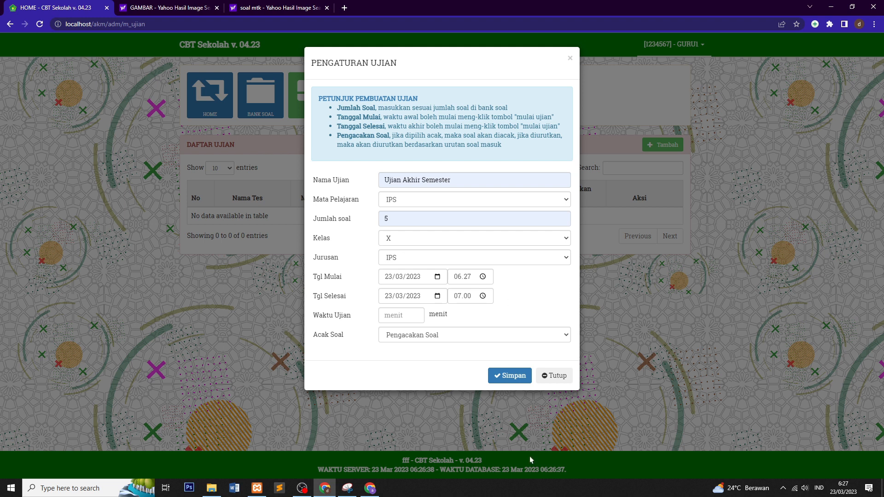
Step: Set a 33-minute duration, shuffle the questions, and save the exam
click(410, 319)
text(33)
click(419, 339)
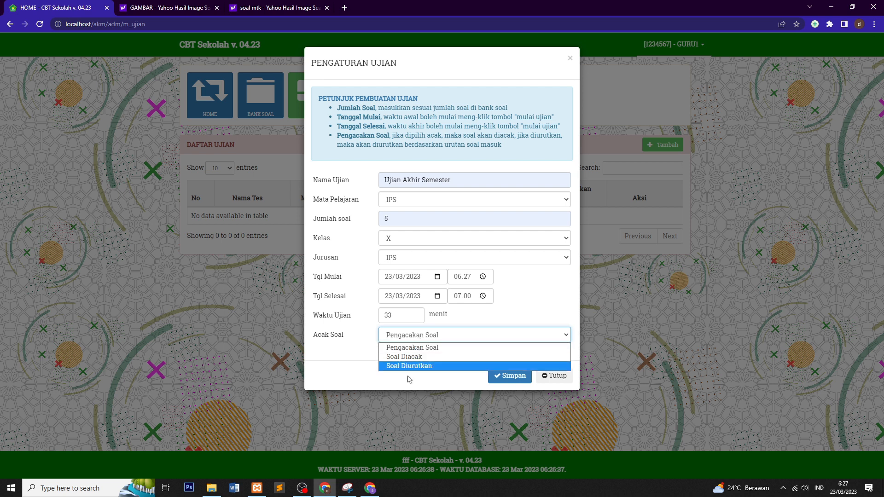
click(414, 357)
click(504, 380)
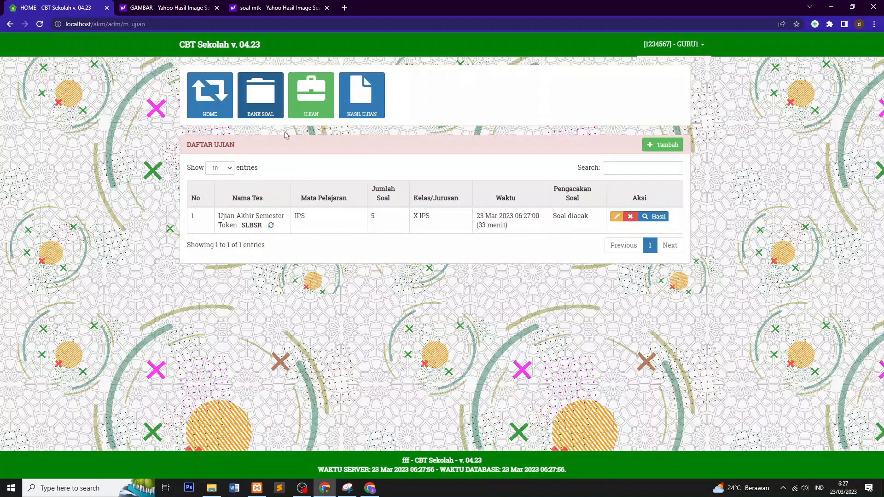
Step: Start Ujian Akhir Semester as the student up to the token field, then switch to the teacher's exam list
click(370, 489)
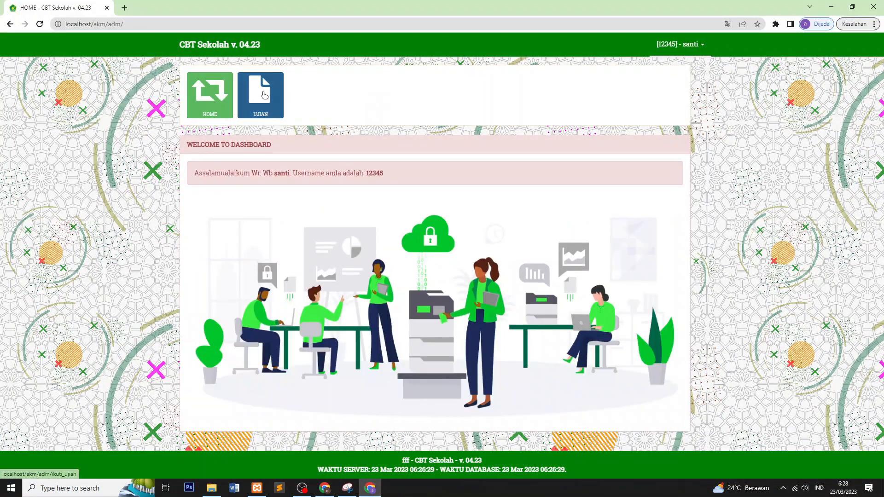
click(265, 95)
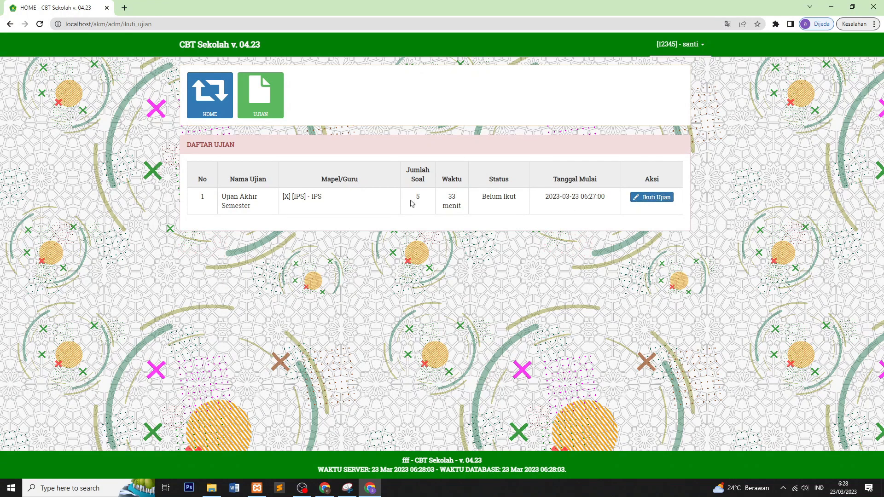
click(651, 197)
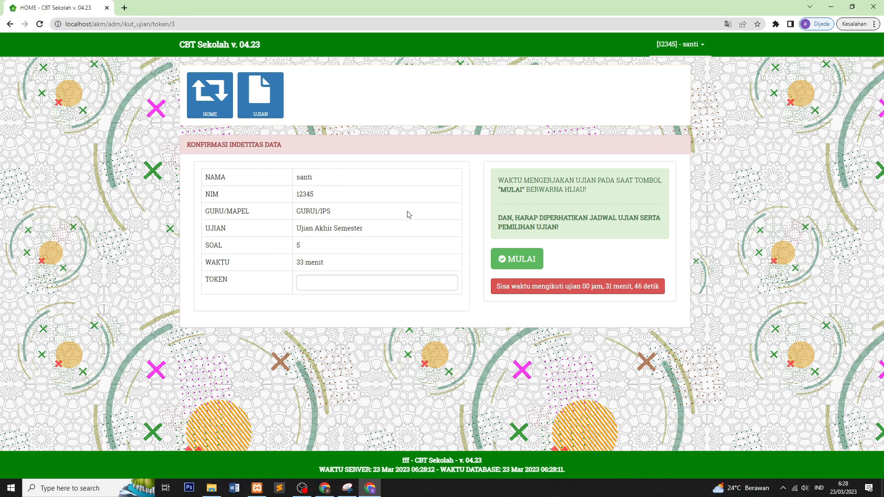
click(322, 282)
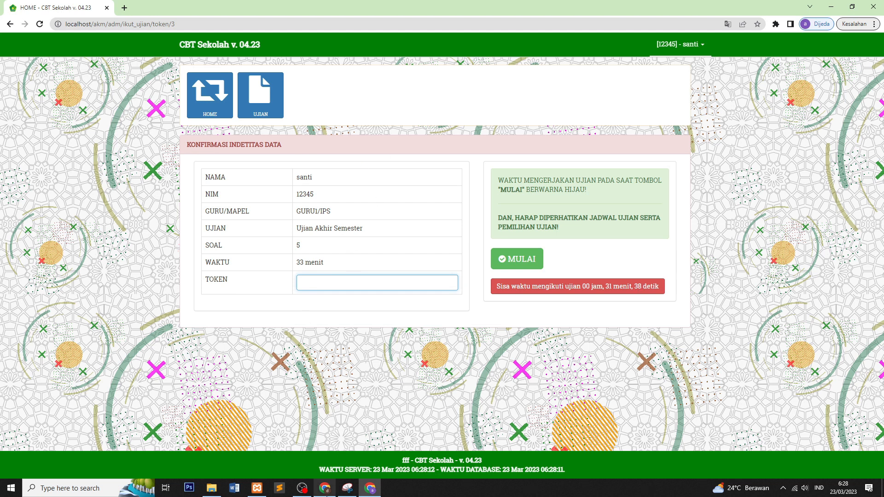
click(326, 488)
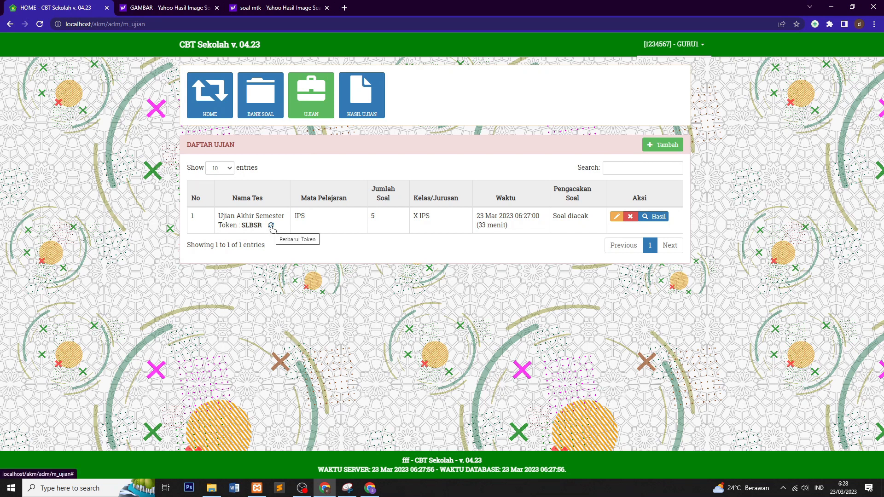
click(271, 226)
drag(243, 226, 263, 226)
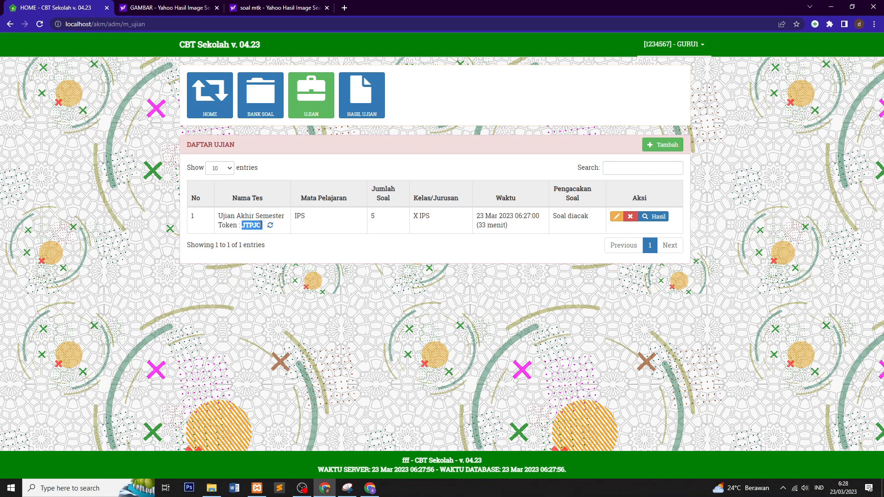
right_click(262, 225)
click(277, 230)
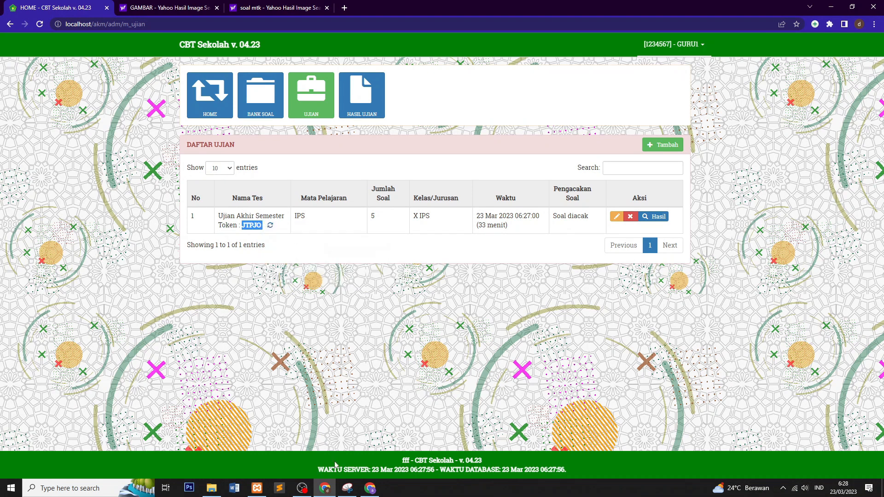
click(366, 488)
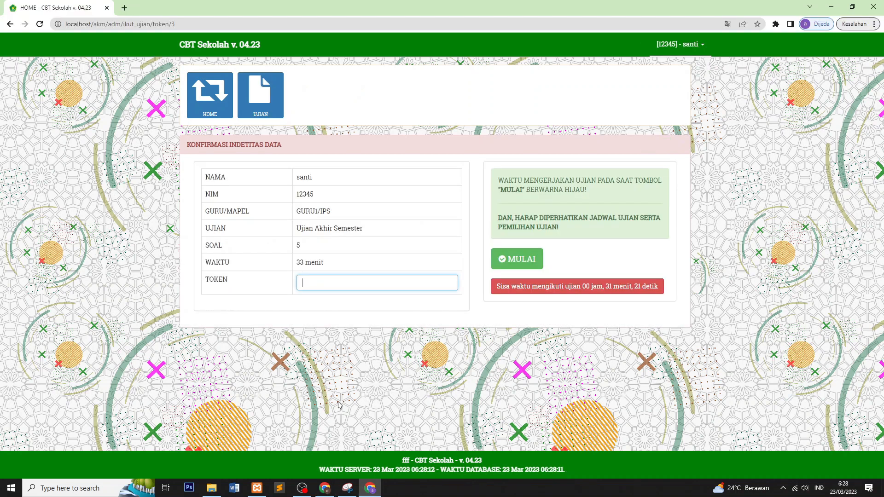
right_click(321, 285)
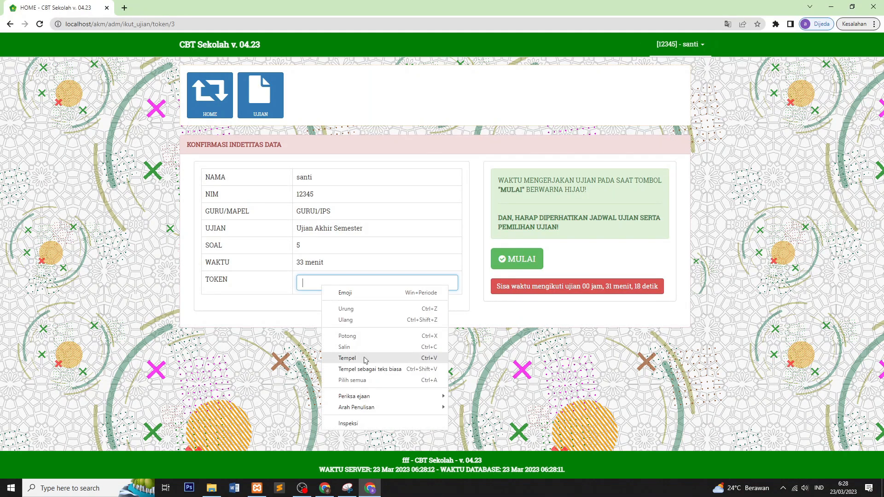
click(371, 358)
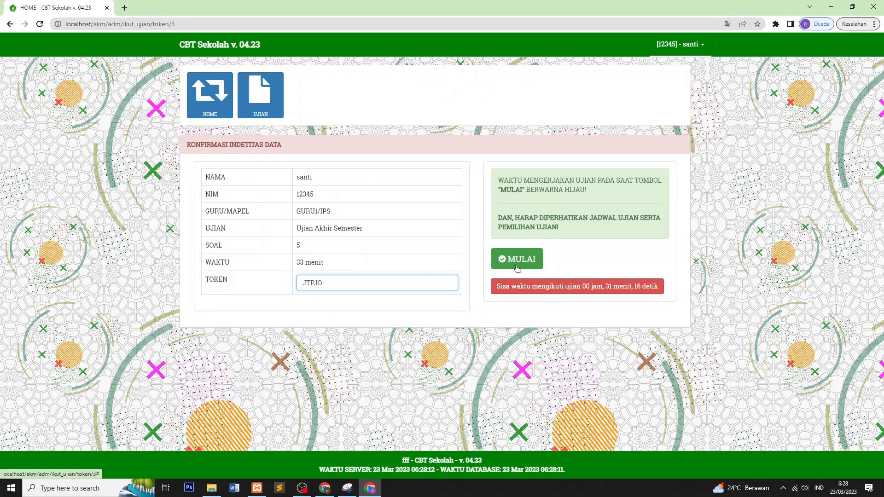
click(494, 267)
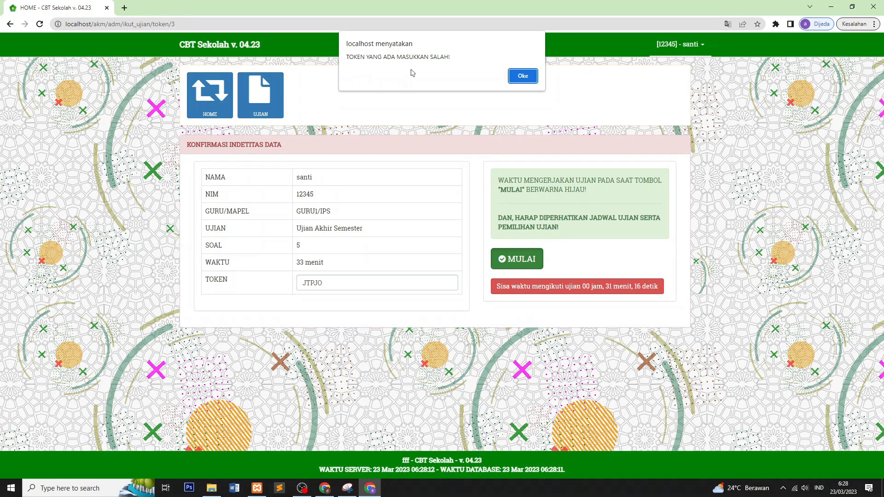
click(522, 76)
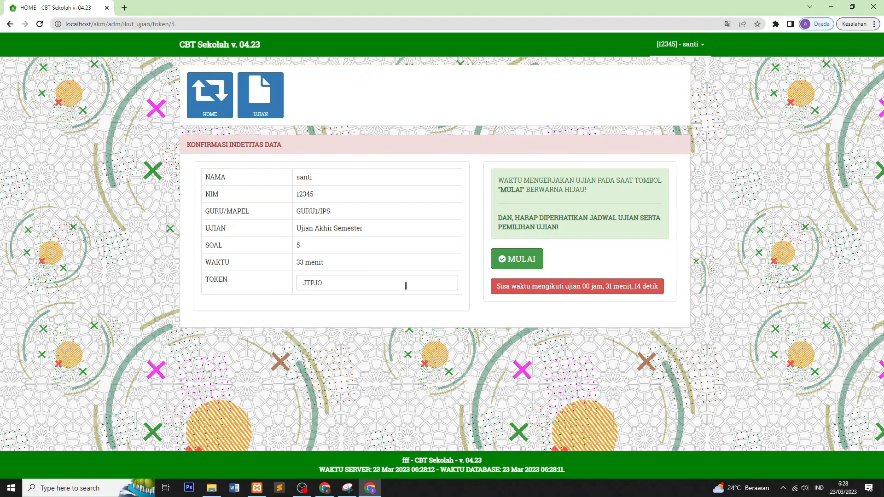
click(513, 260)
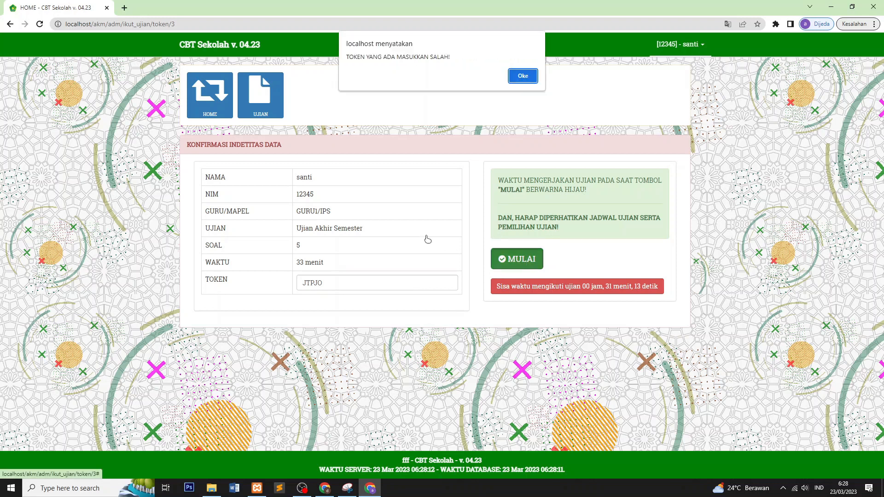
click(523, 77)
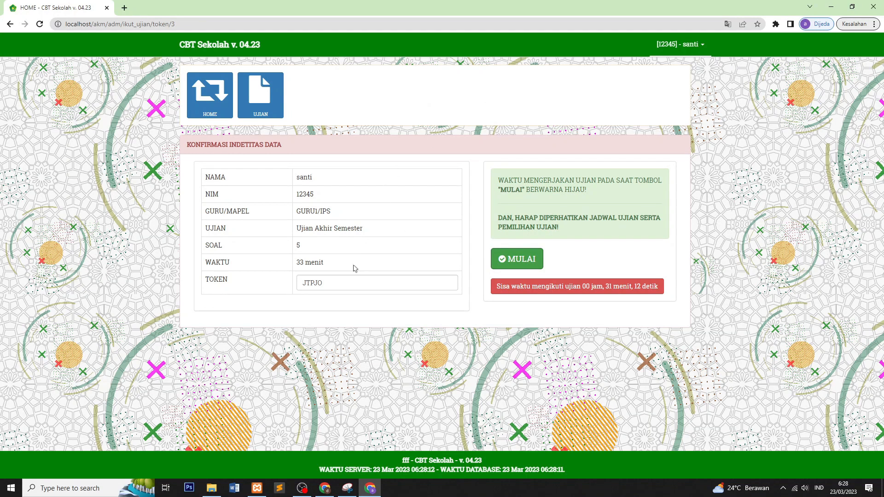
click(39, 25)
click(323, 281)
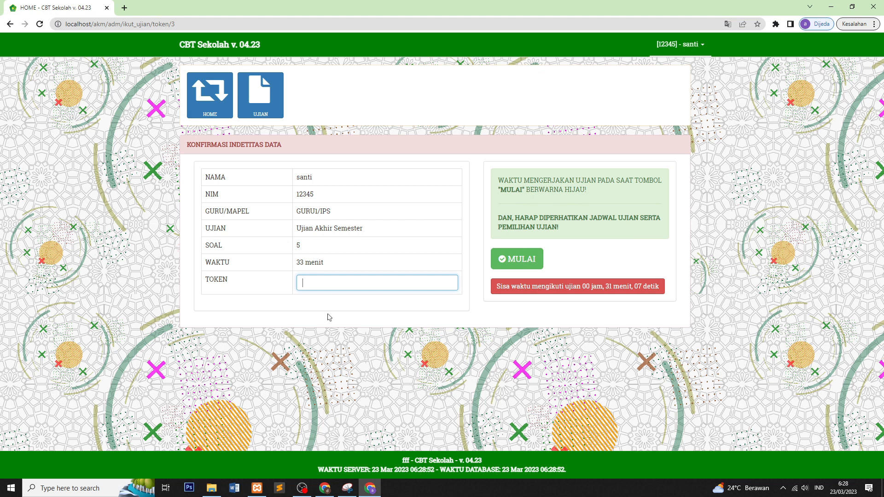
click(322, 489)
click(271, 226)
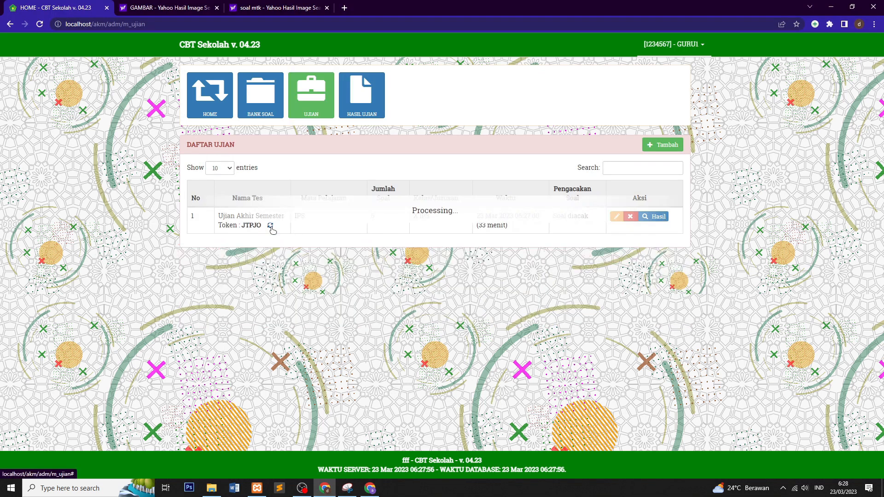
drag(242, 225, 268, 225)
right_click(267, 226)
click(274, 239)
click(370, 488)
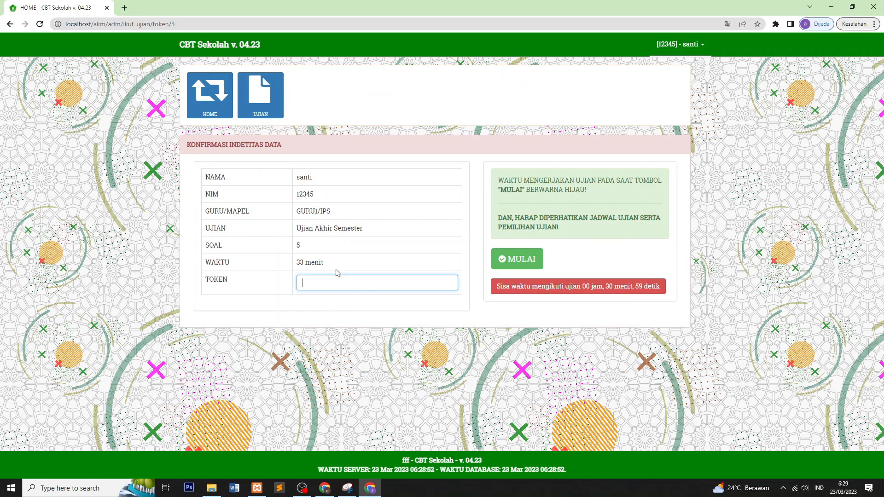
right_click(326, 281)
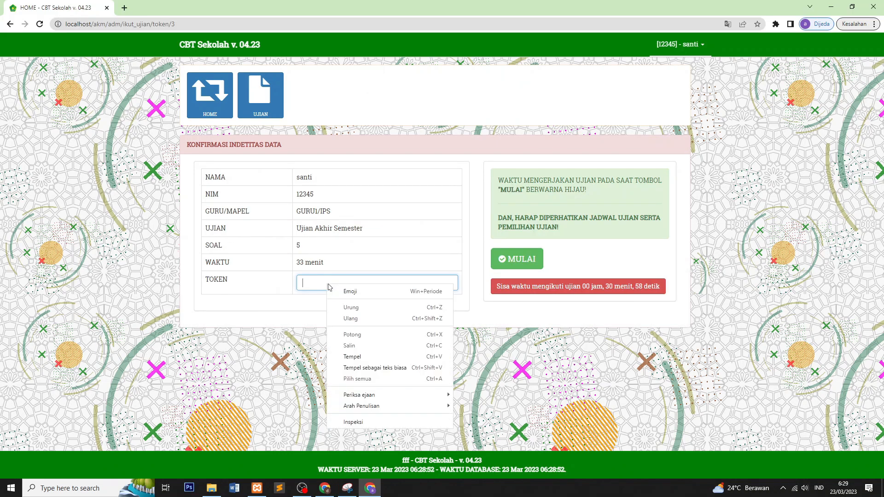
click(364, 357)
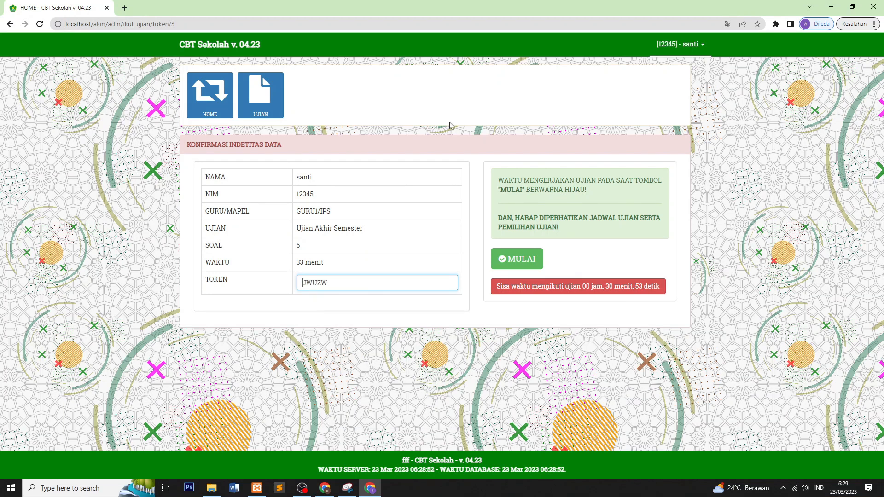
click(516, 260)
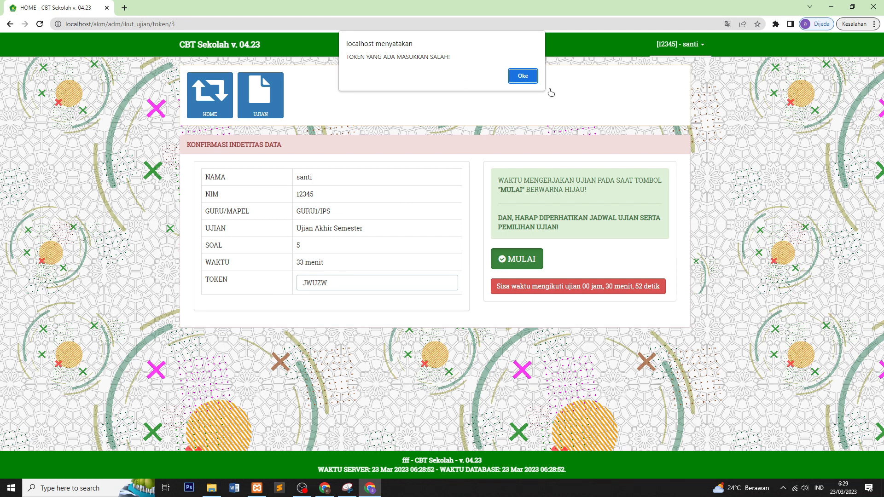
click(520, 76)
click(516, 259)
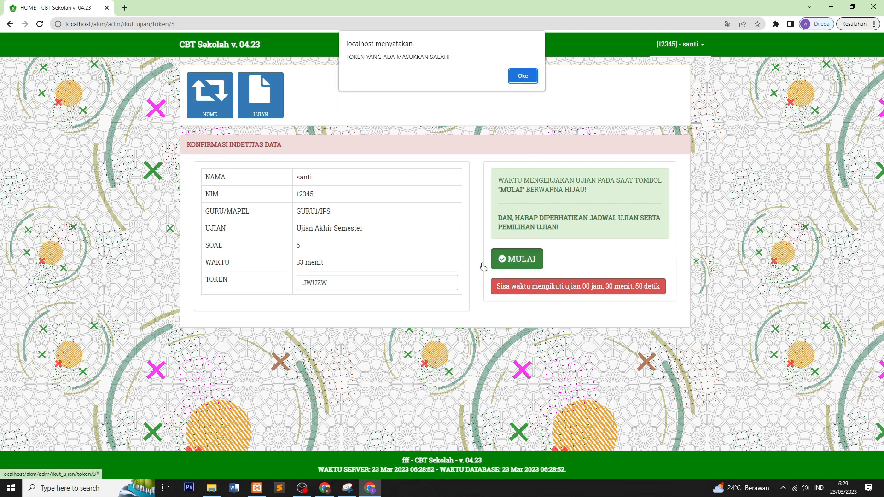
click(520, 76)
drag(341, 276, 296, 288)
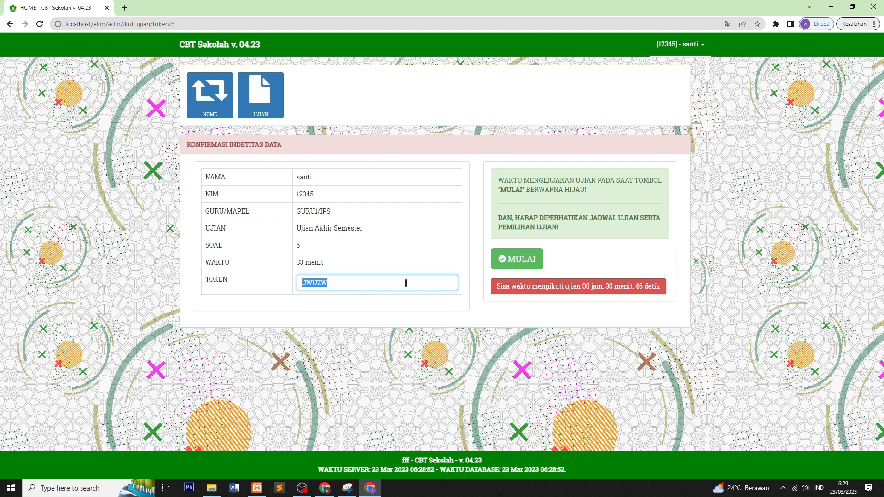
key(BackSpace)
text(jwuzw)
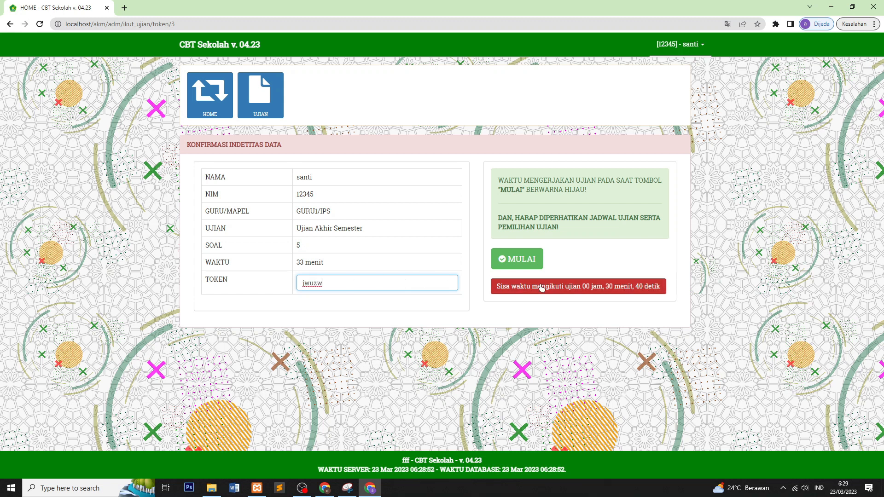
click(531, 261)
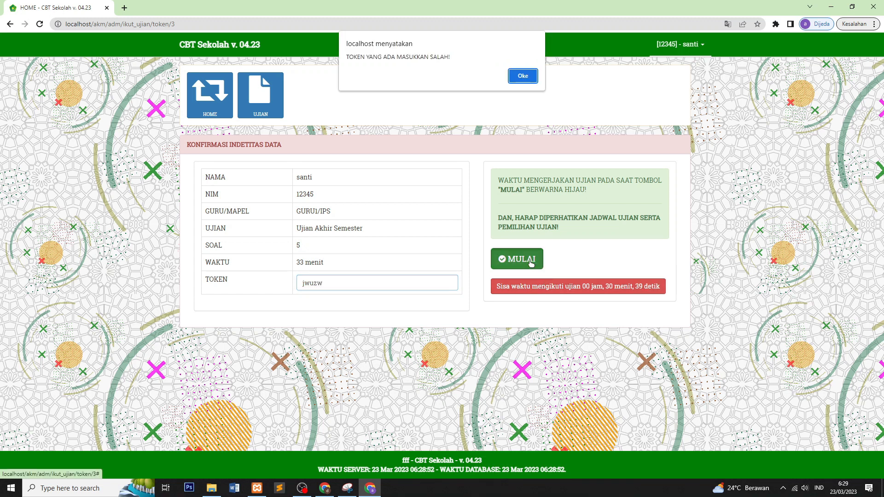
click(523, 77)
click(325, 489)
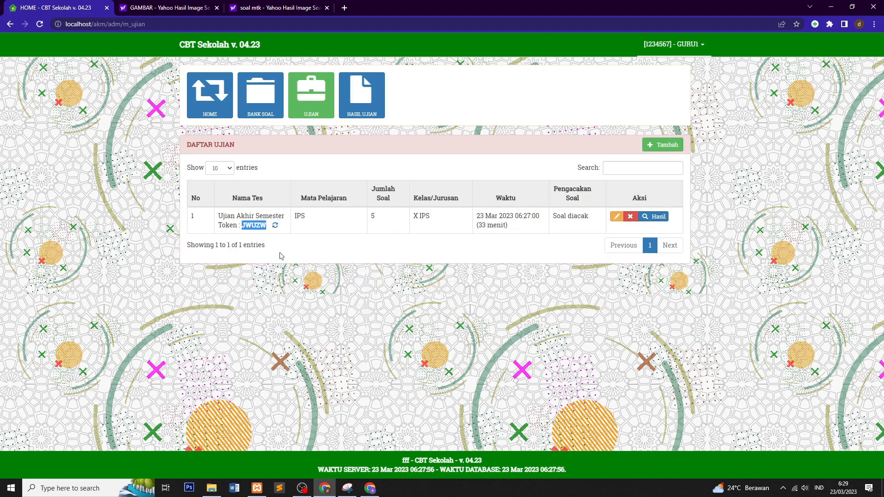
click(299, 272)
click(275, 226)
drag(242, 226, 263, 225)
right_click(260, 226)
click(288, 238)
click(371, 488)
drag(343, 282, 293, 285)
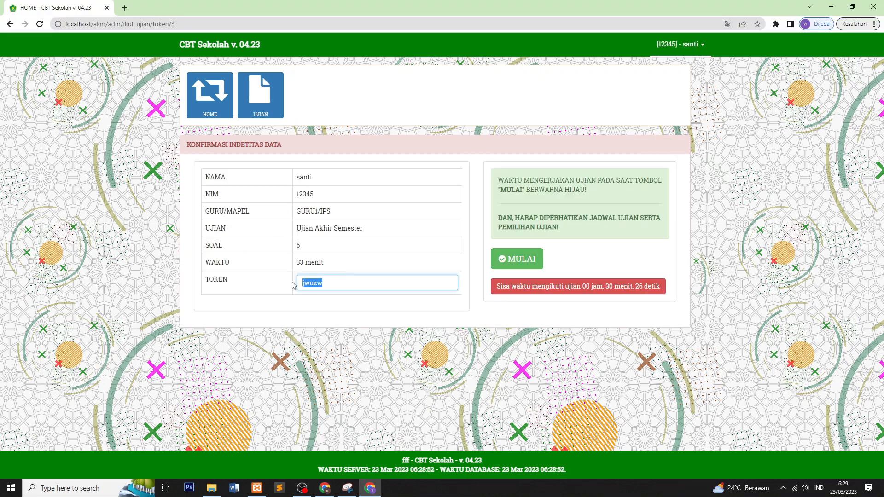
key(BackSpace)
key(ctrl+v)
click(518, 256)
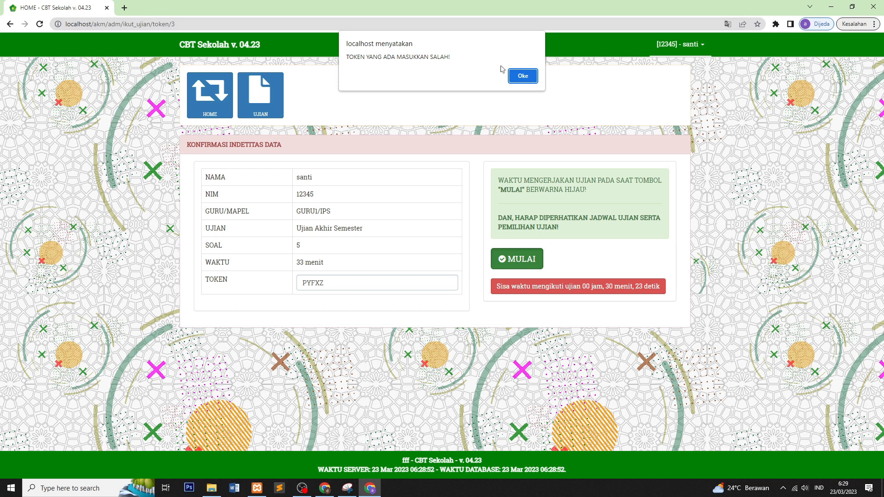
click(523, 77)
click(514, 260)
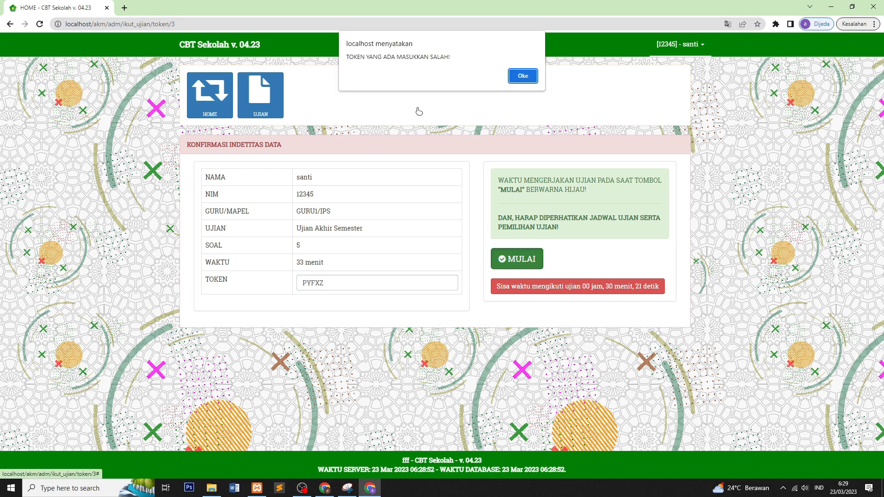
click(529, 81)
drag(326, 283, 283, 287)
key(ctrl+c)
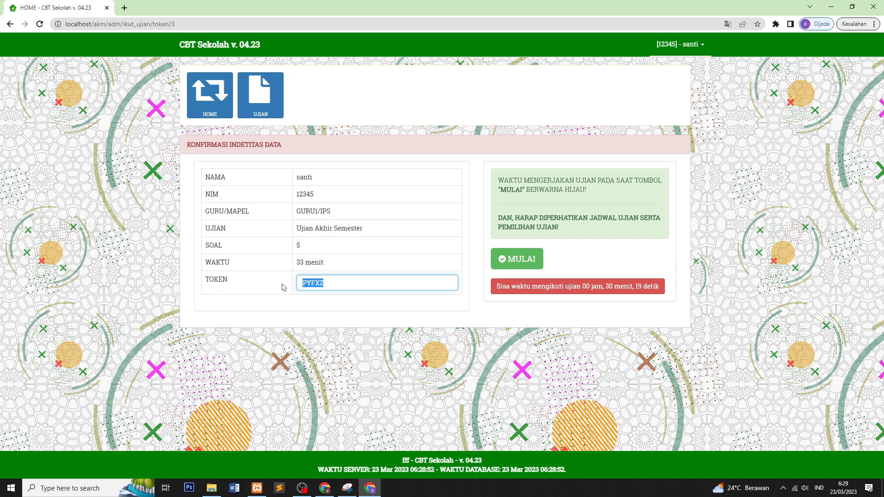
click(355, 280)
click(514, 261)
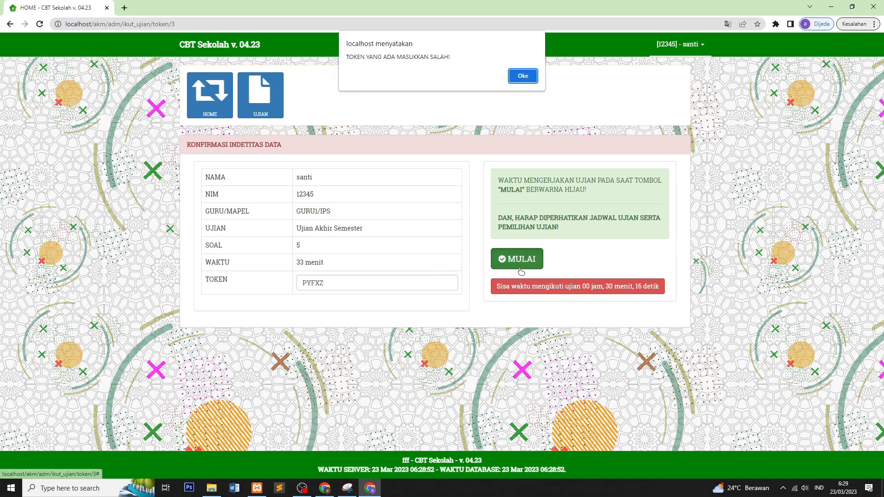
click(524, 77)
click(265, 99)
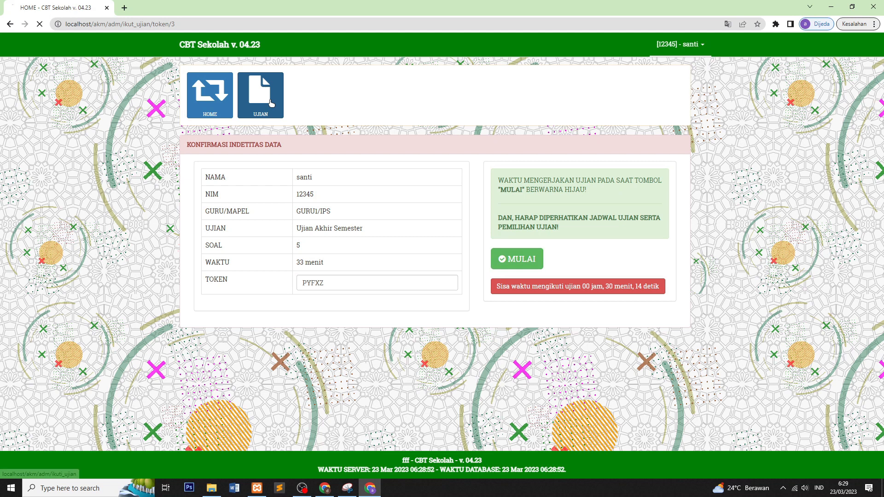
click(218, 98)
click(275, 101)
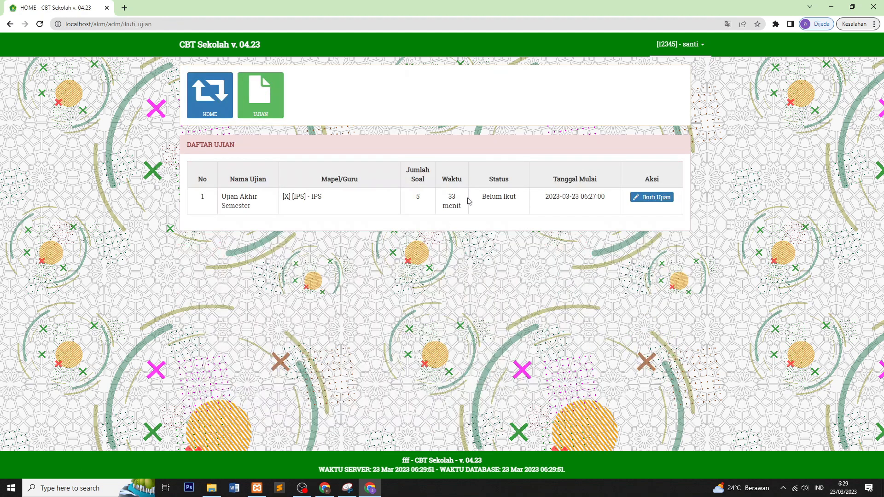
click(631, 201)
click(323, 281)
key(ctrl+v)
click(503, 258)
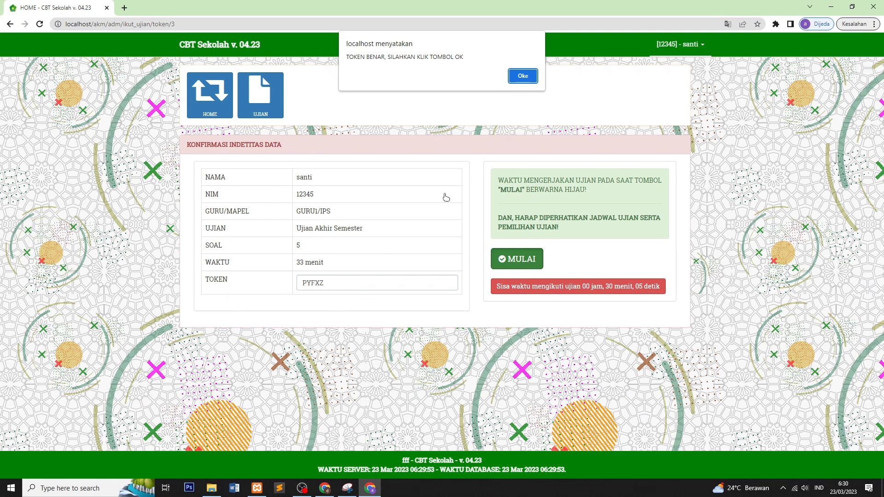
click(522, 75)
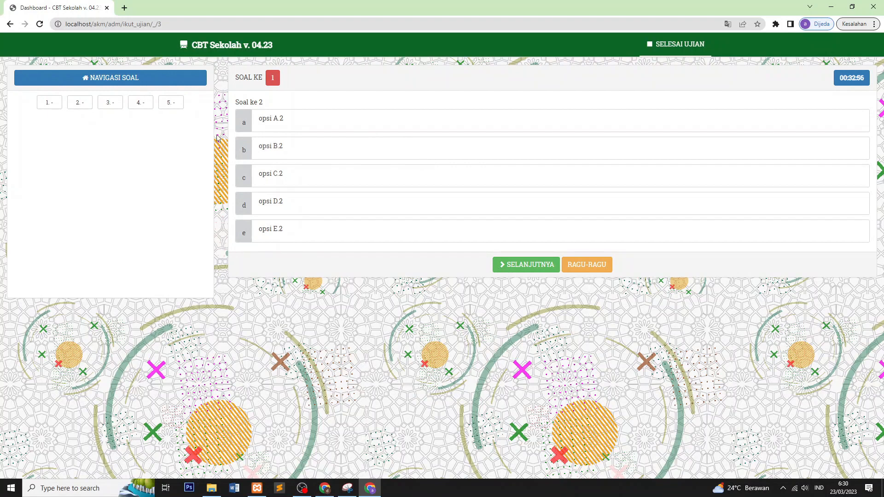
Step: Answer questions 1 and 2 with option A
click(284, 122)
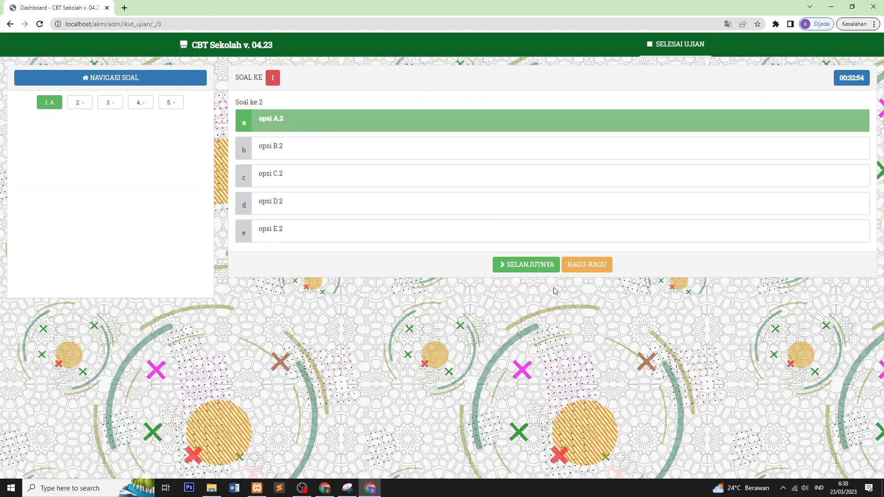
click(515, 268)
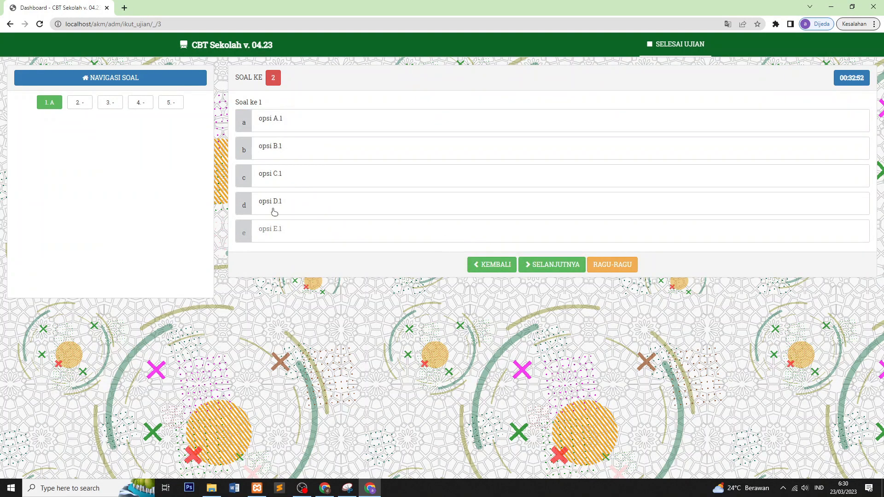
click(278, 133)
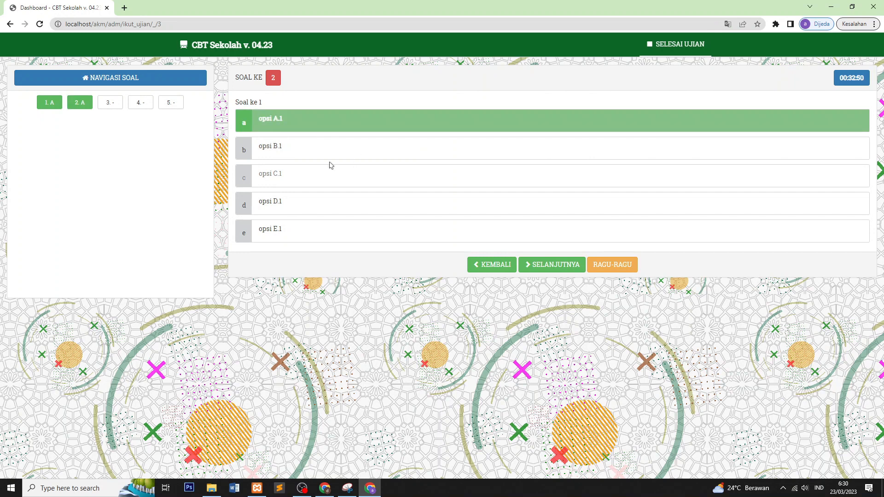
click(556, 269)
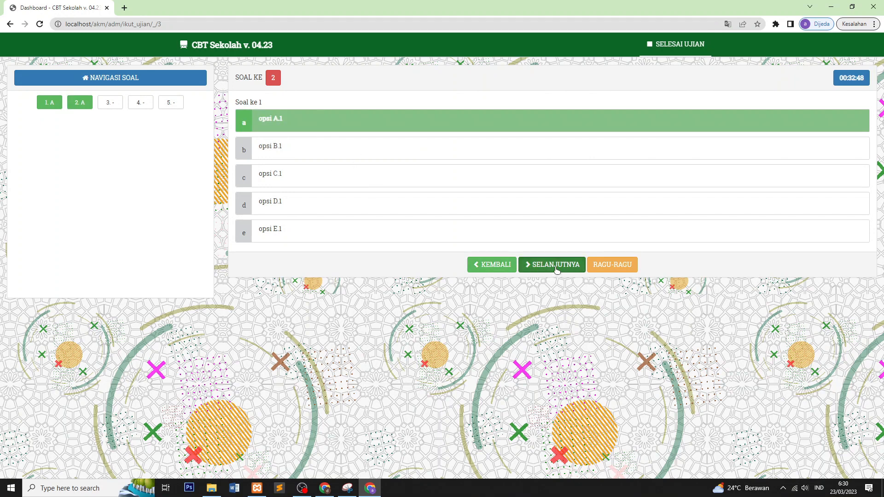
Step: Answer questions 3 and 4 with option B and advance to question 5
click(272, 147)
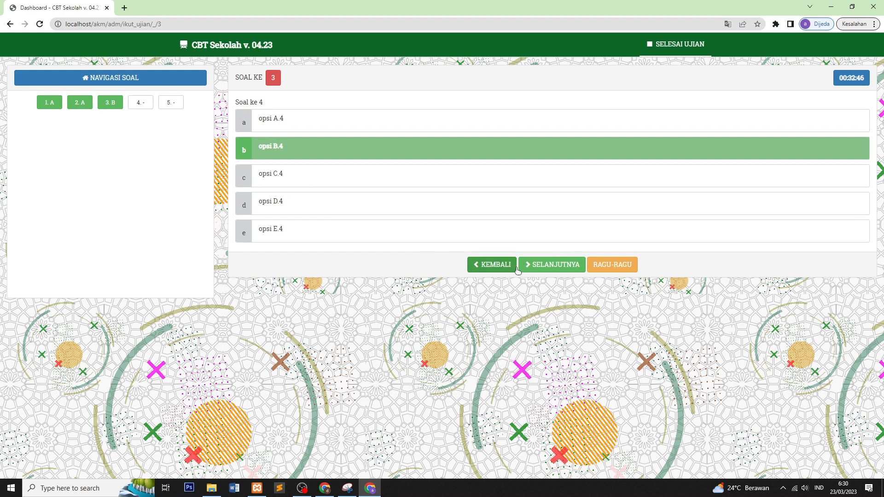
click(550, 269)
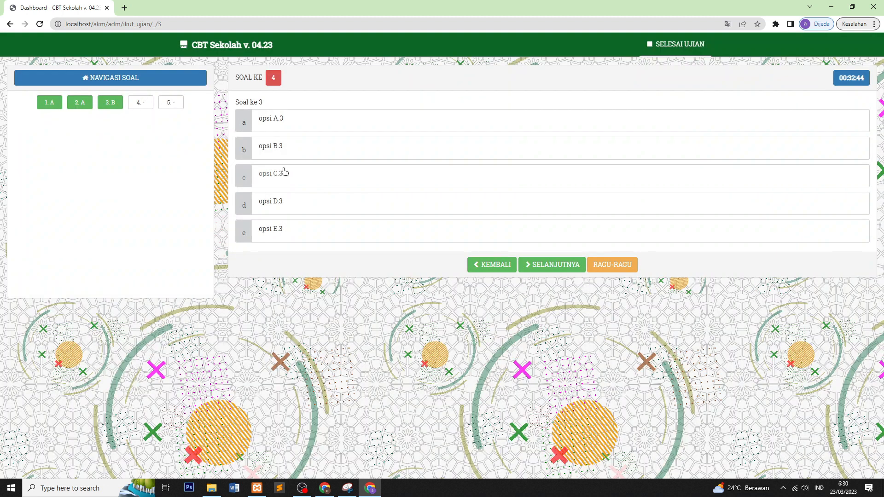
click(288, 149)
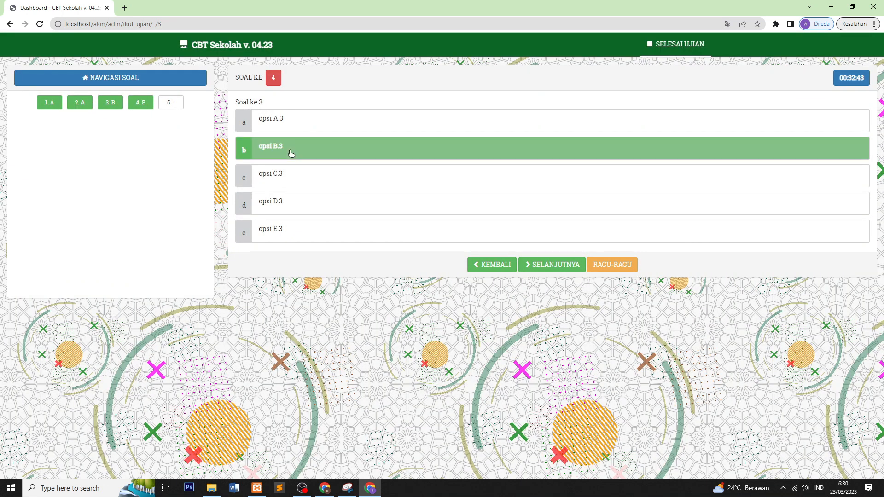
click(556, 271)
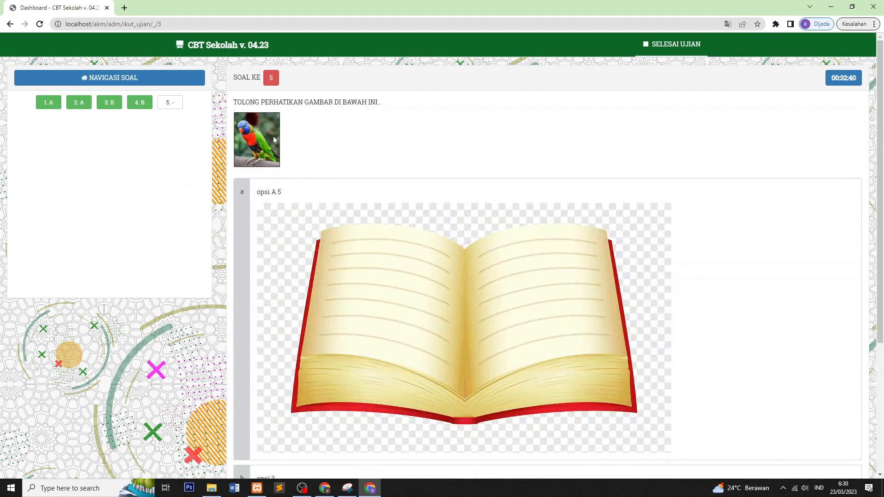
Step: Scroll through question 5 with the parrot picture to review its answer options
scroll(426, 237, down, 3)
scroll(430, 249, up, 3)
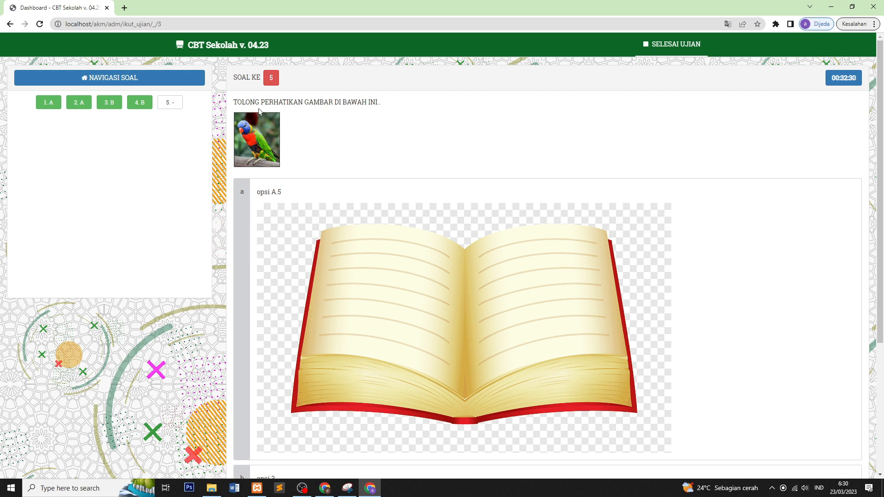
scroll(435, 299, down, 4)
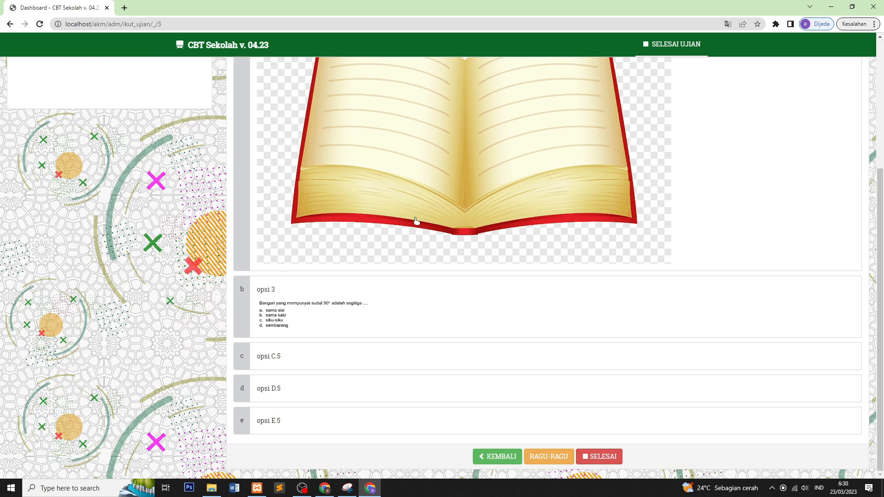
scroll(364, 170, up, 3)
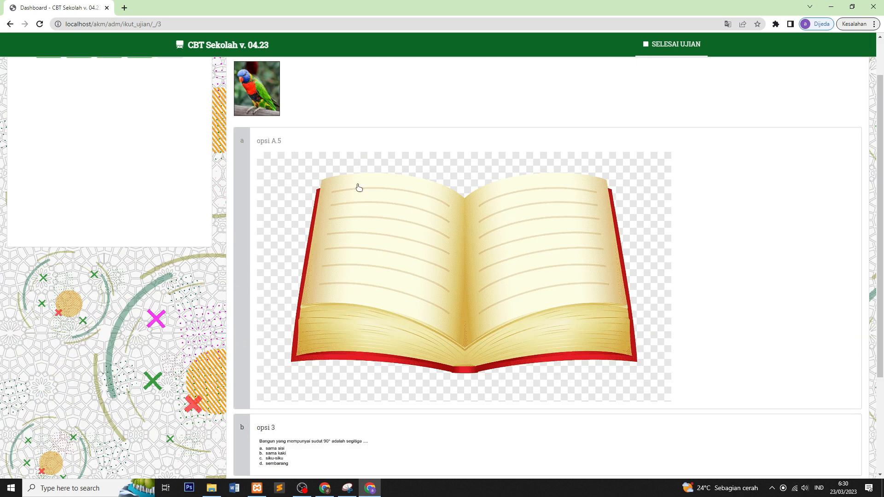
scroll(360, 184, down, 3)
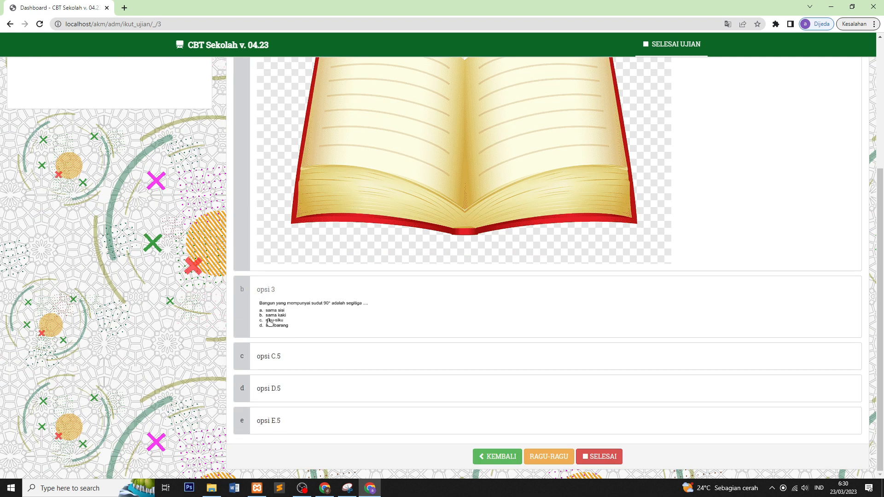
scroll(286, 172, up, 4)
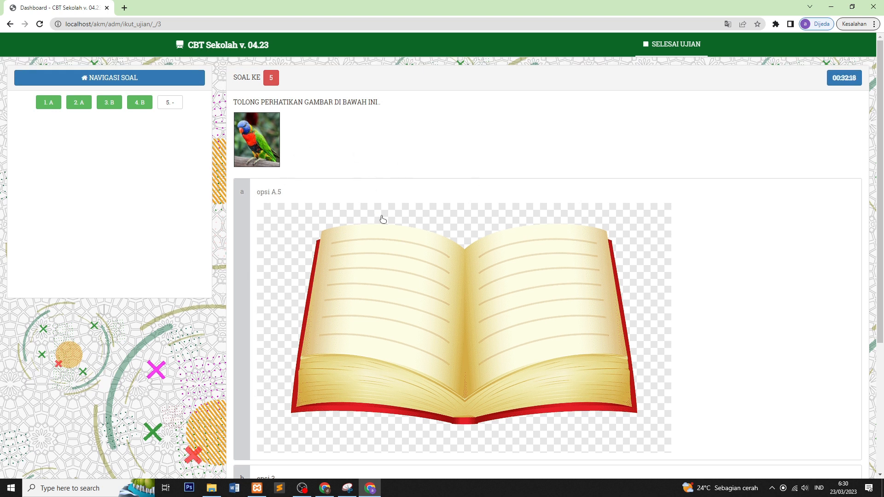
scroll(421, 290, down, 2)
scroll(422, 294, up, 2)
scroll(391, 289, down, 1)
scroll(395, 288, up, 1)
scroll(297, 223, down, 2)
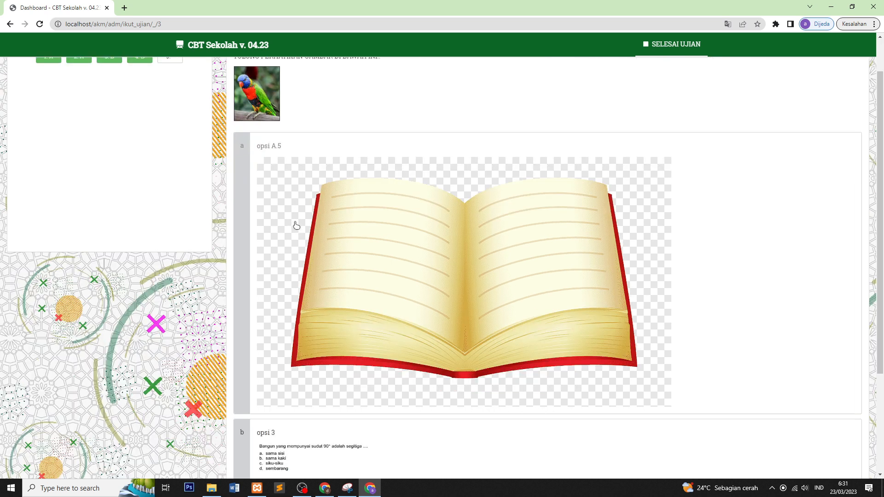
scroll(473, 214, up, 2)
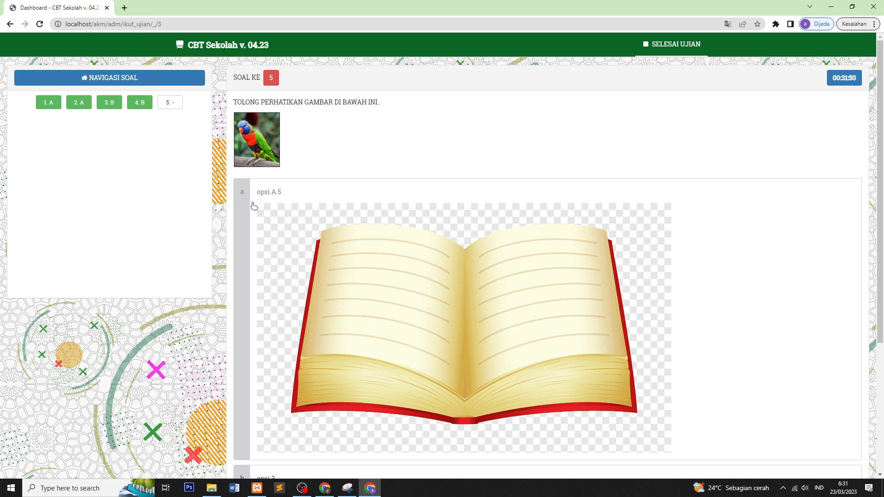
scroll(363, 223, down, 3)
scroll(363, 223, up, 3)
scroll(408, 261, down, 2)
scroll(408, 261, down, 2)
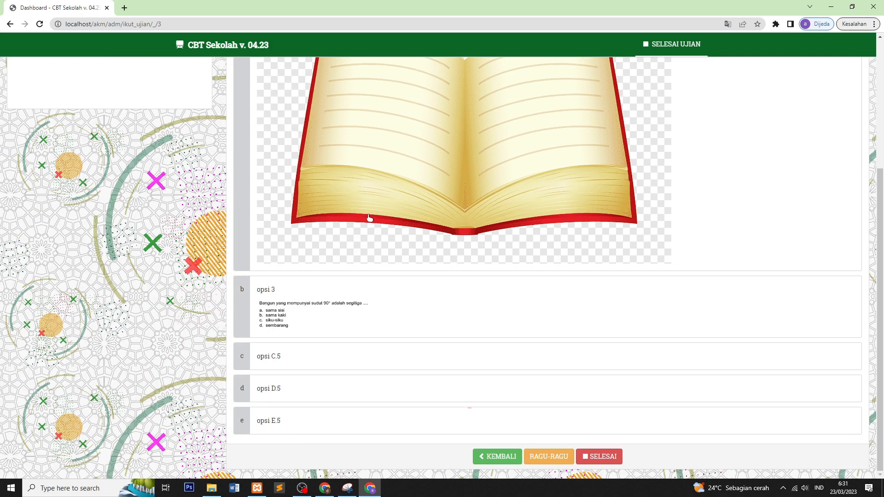
Step: Answer question 5 with option C and submit the exam with SELESAI
click(330, 363)
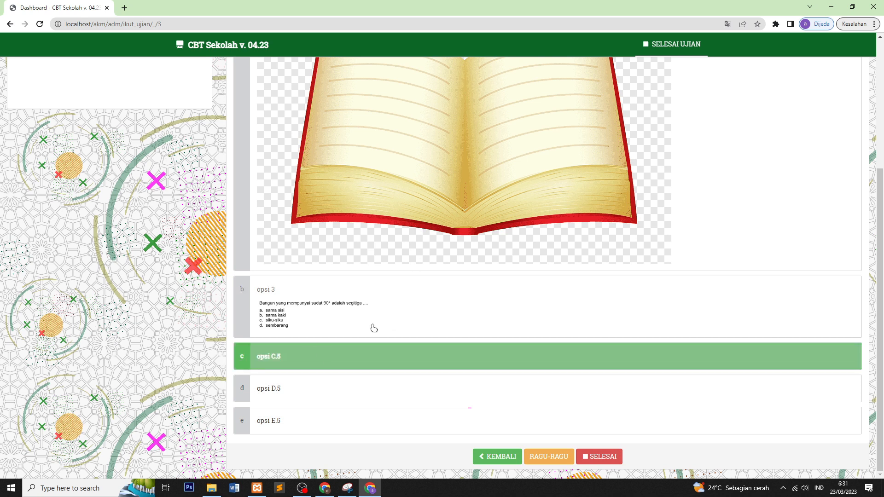
click(612, 457)
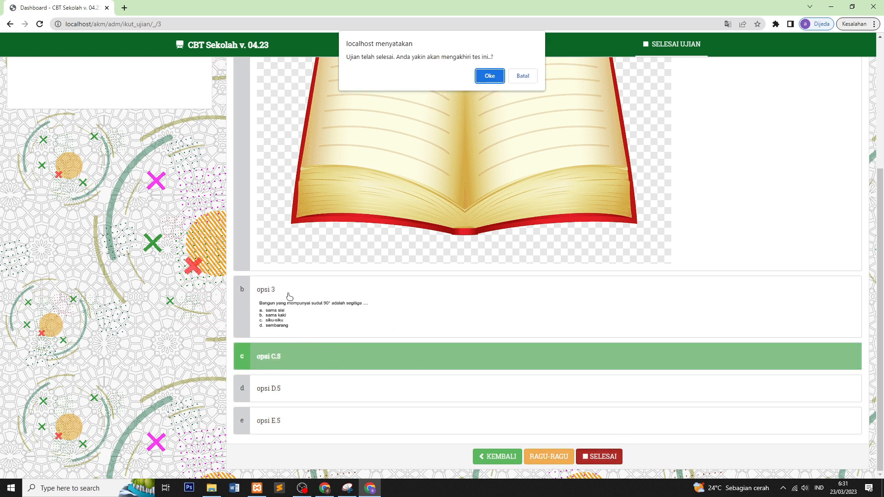
click(491, 75)
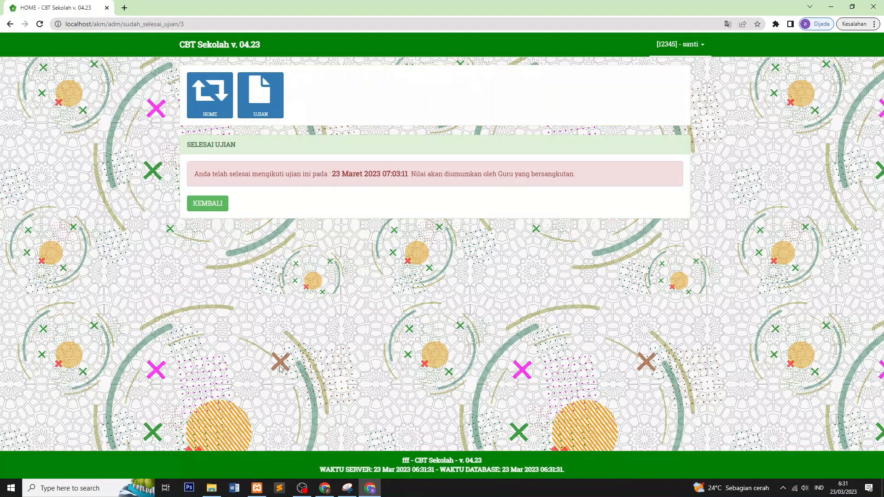
Step: In the teacher's session, open the HASIL UJIAN exam results list
click(325, 488)
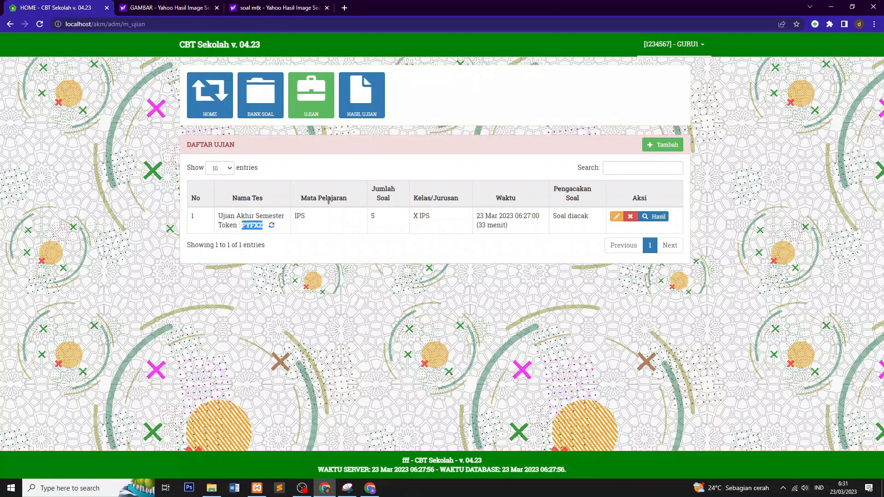
click(322, 288)
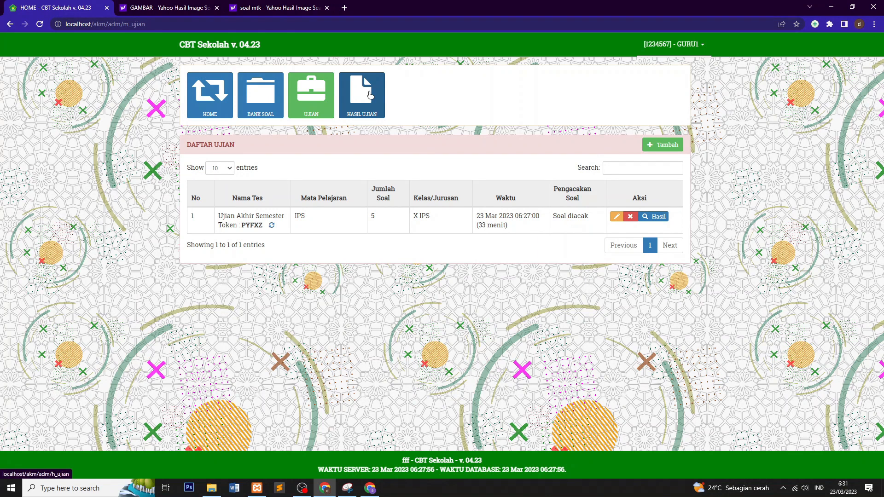
click(371, 94)
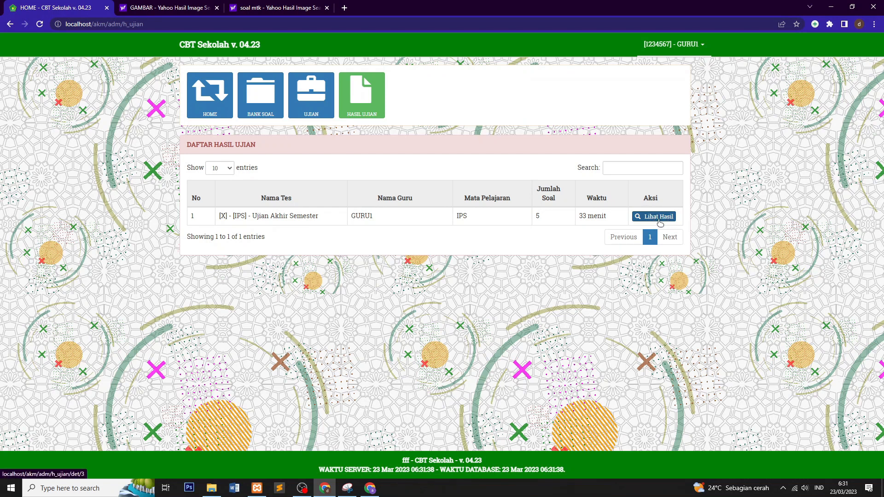
Step: Open the Ujian Akhir Semester results (score 40.00) and its Cetak printable report in a new tab
click(660, 223)
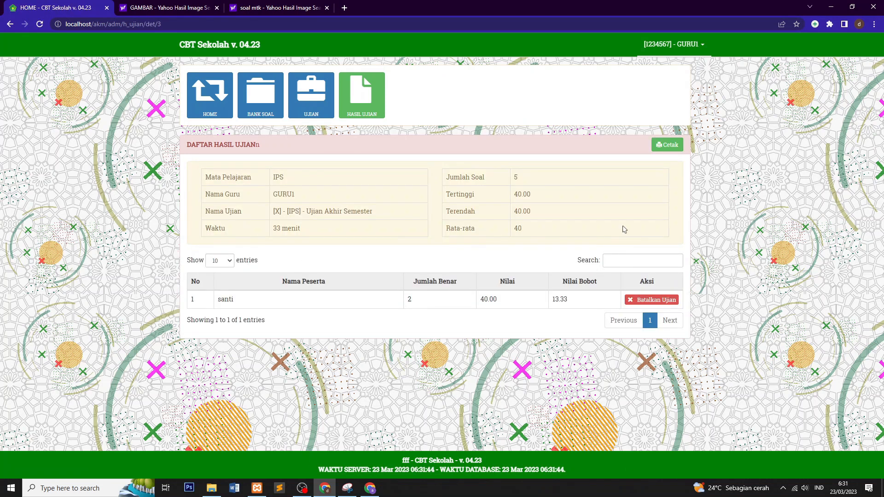
click(668, 145)
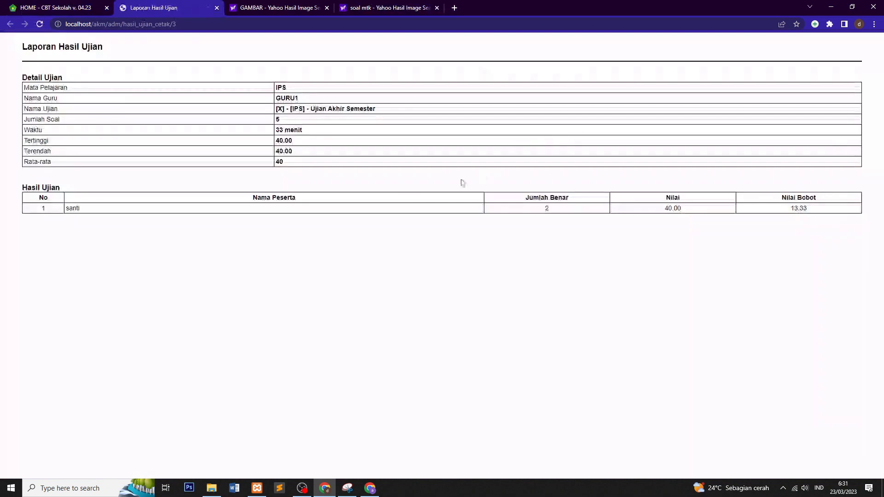
click(59, 6)
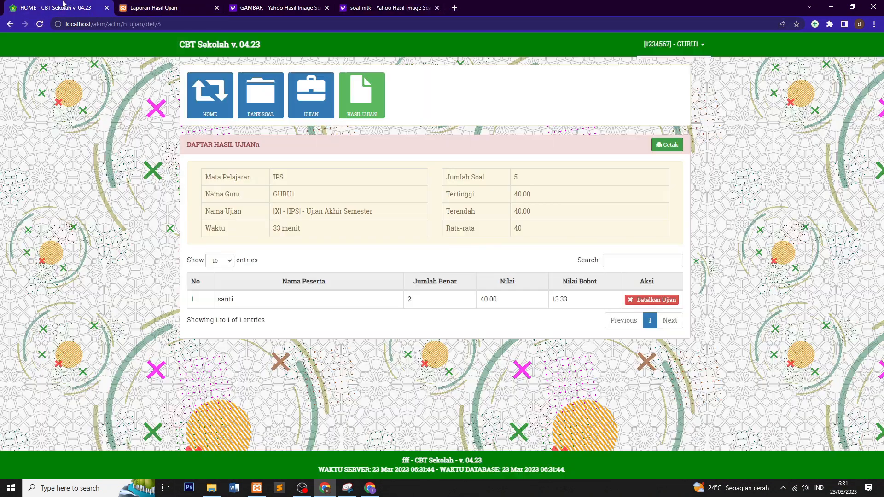